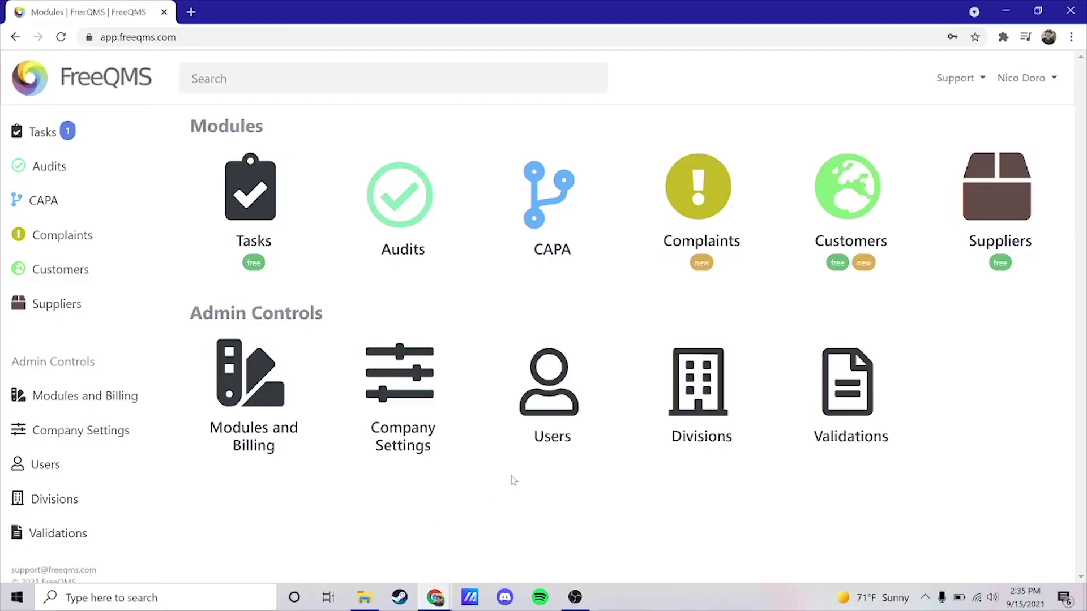
- Open the complaint activities of the LifeGuard 600 PCA Pump over infusion complaint and view the activity types available for creation
left_click(699, 177)
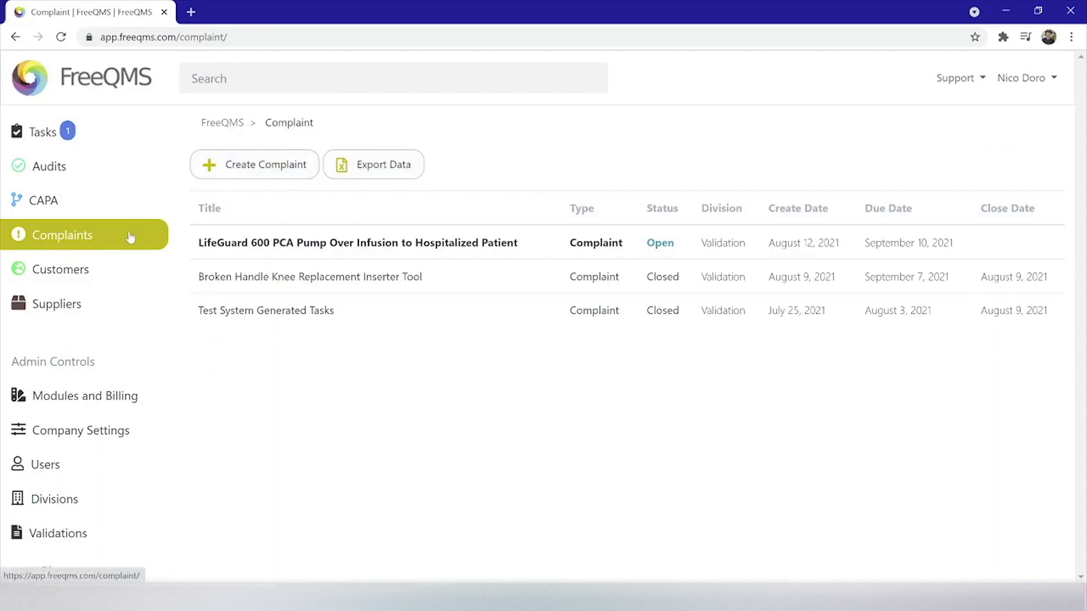
left_click(244, 256)
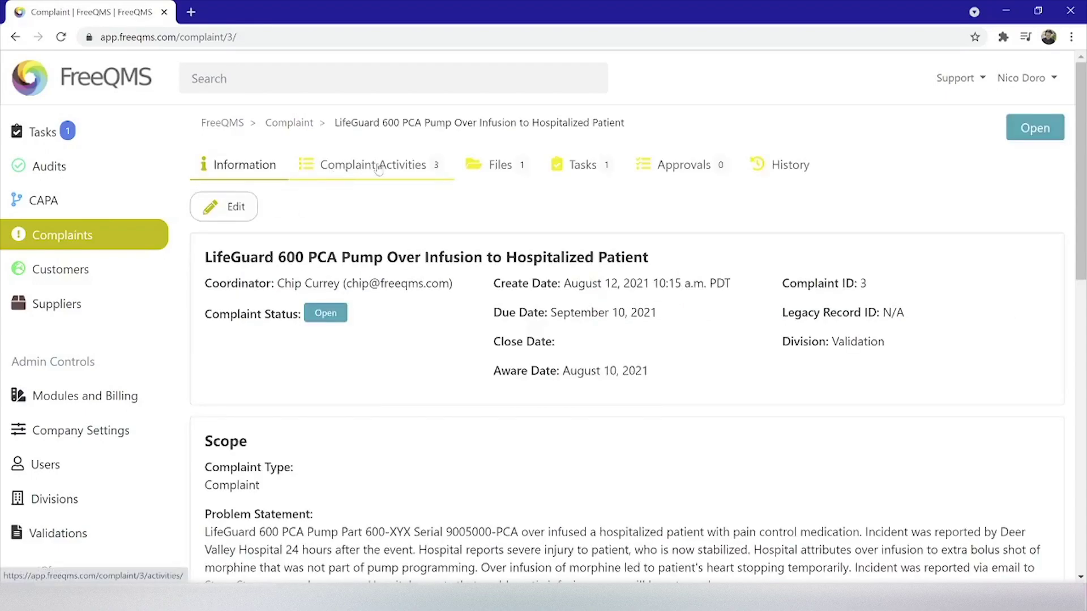
left_click(433, 171)
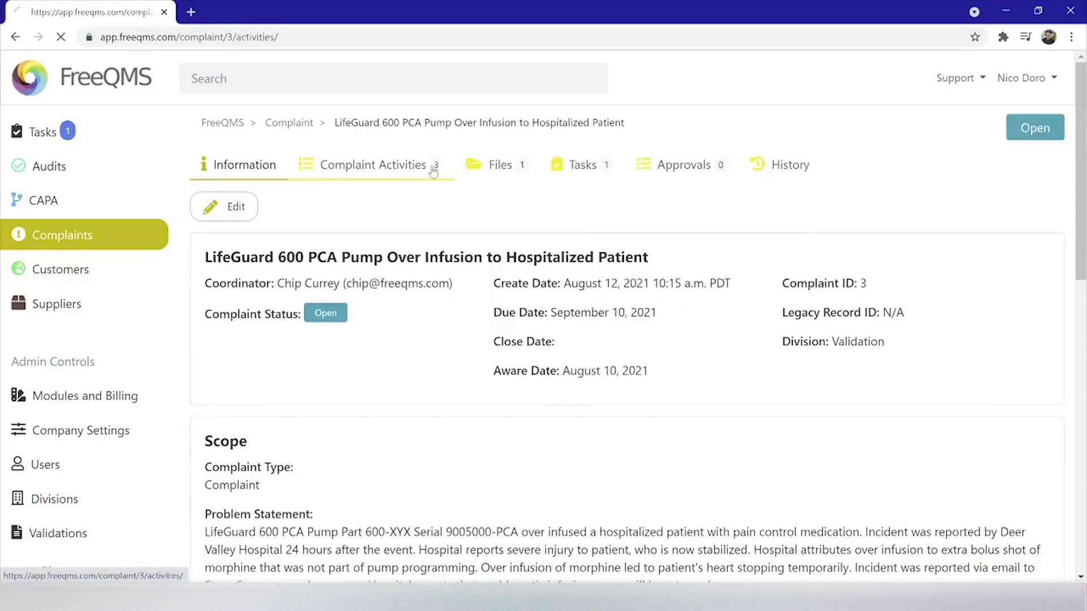
left_click(323, 221)
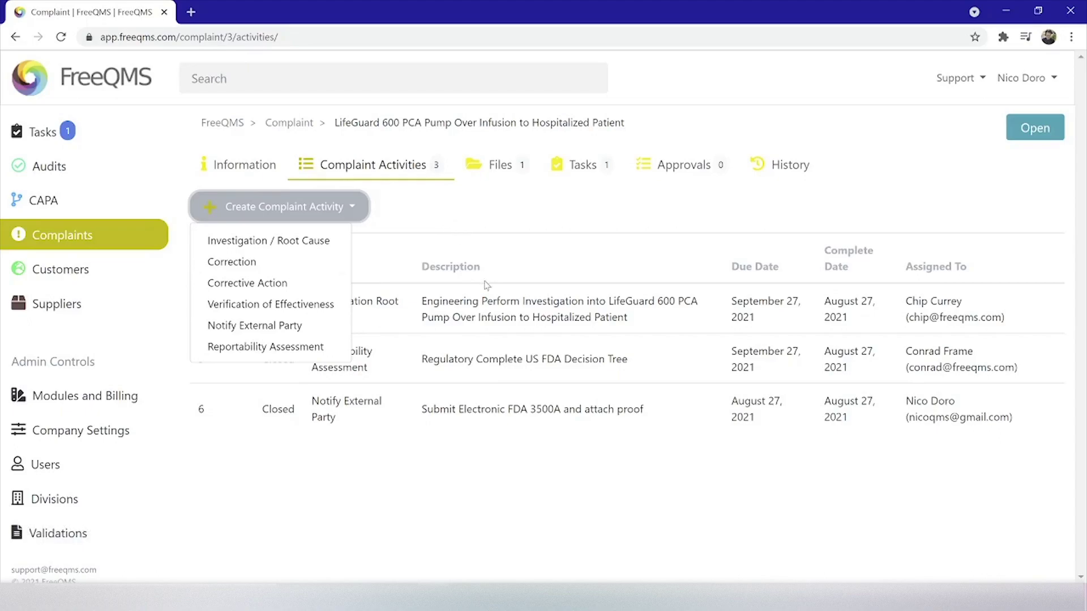
- Open the Investigation Root Cause activity and review its investigation conclusion, root cause and evidence sections
left_click(479, 307)
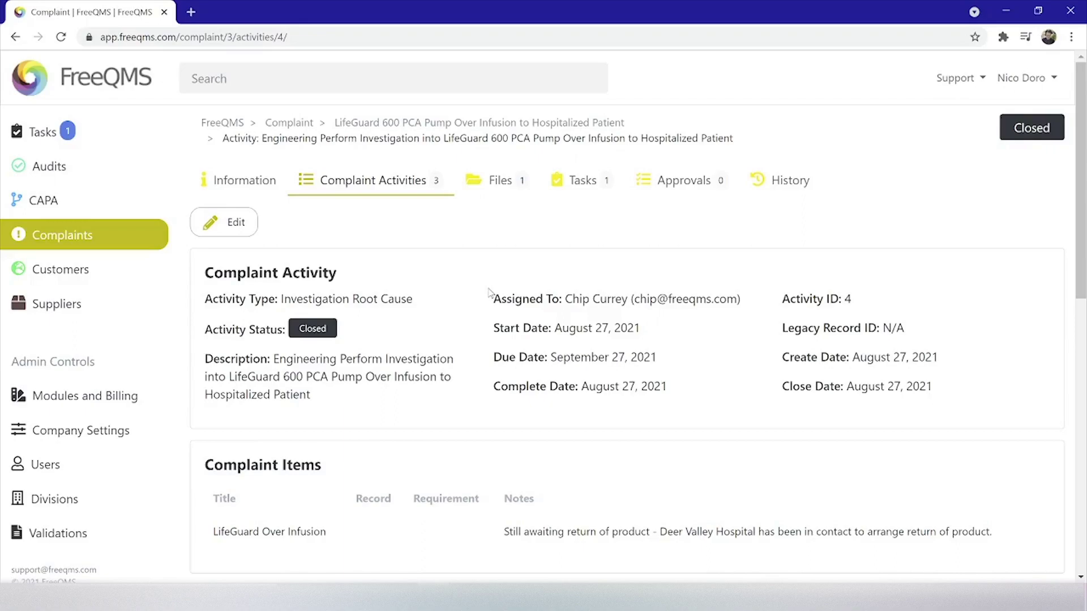
scroll(490, 292, "down", 10)
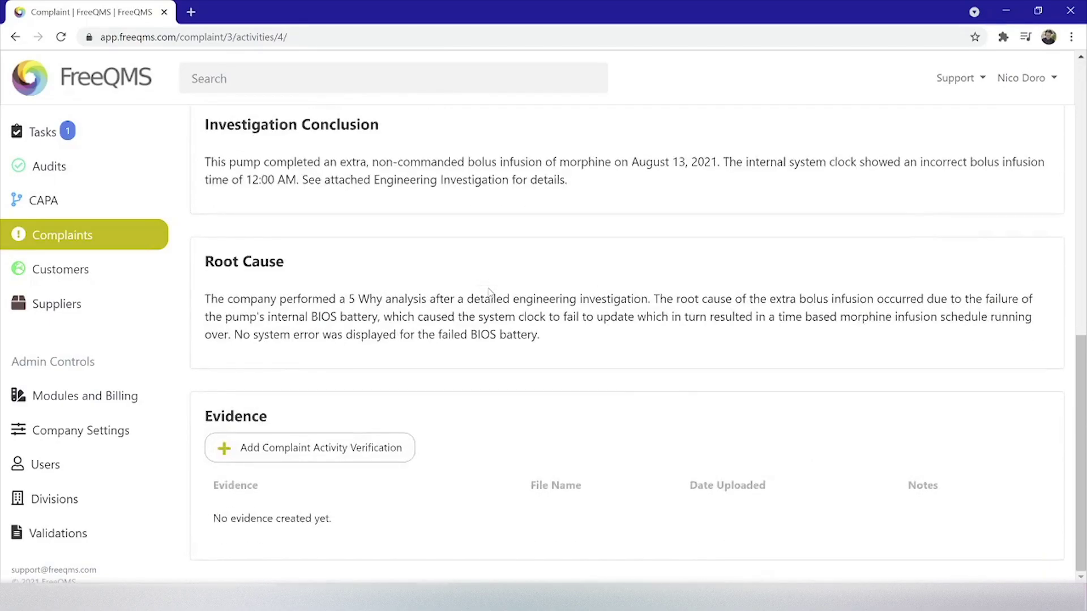
scroll(490, 292, "up", 10)
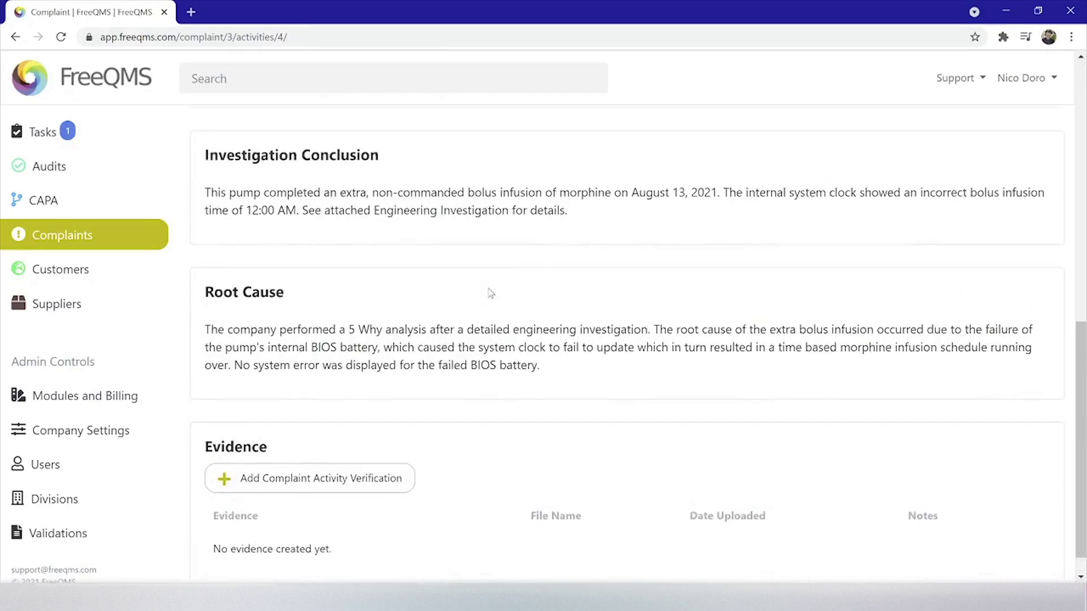
- Return to the complaint's general information and examine its Scope, Source and Complaint Items sections
left_click(254, 180)
scroll(432, 231, "down", 5)
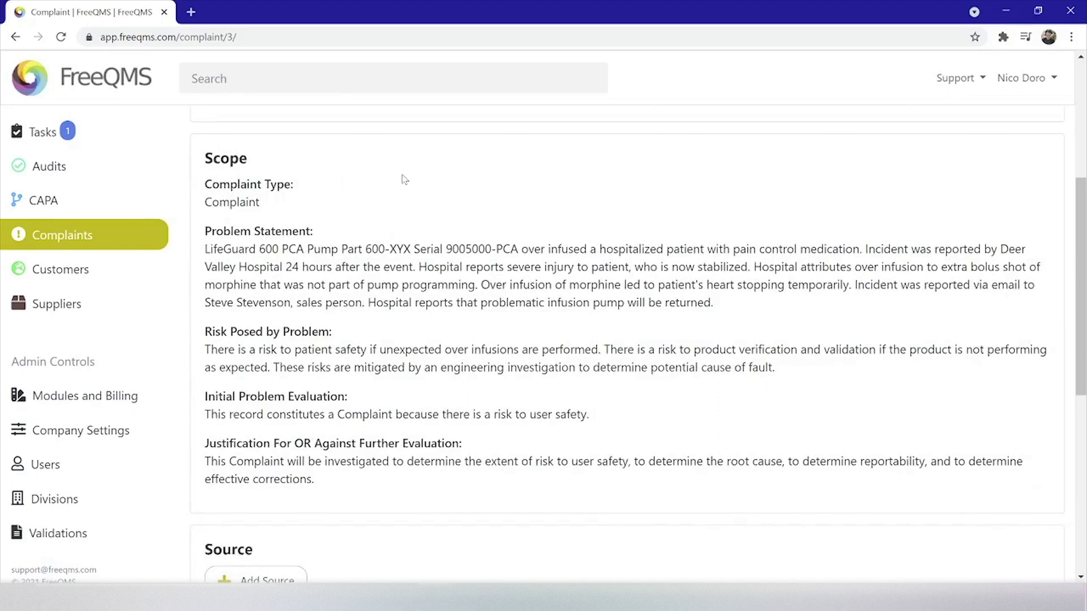
scroll(347, 158, "down", 4)
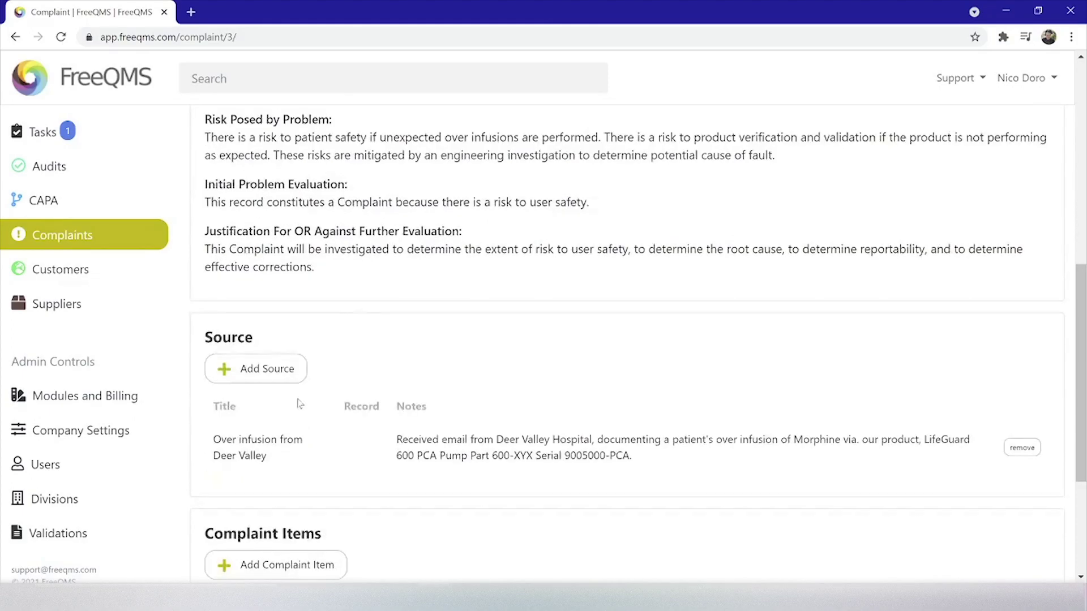
left_click_drag(283, 338, 215, 338)
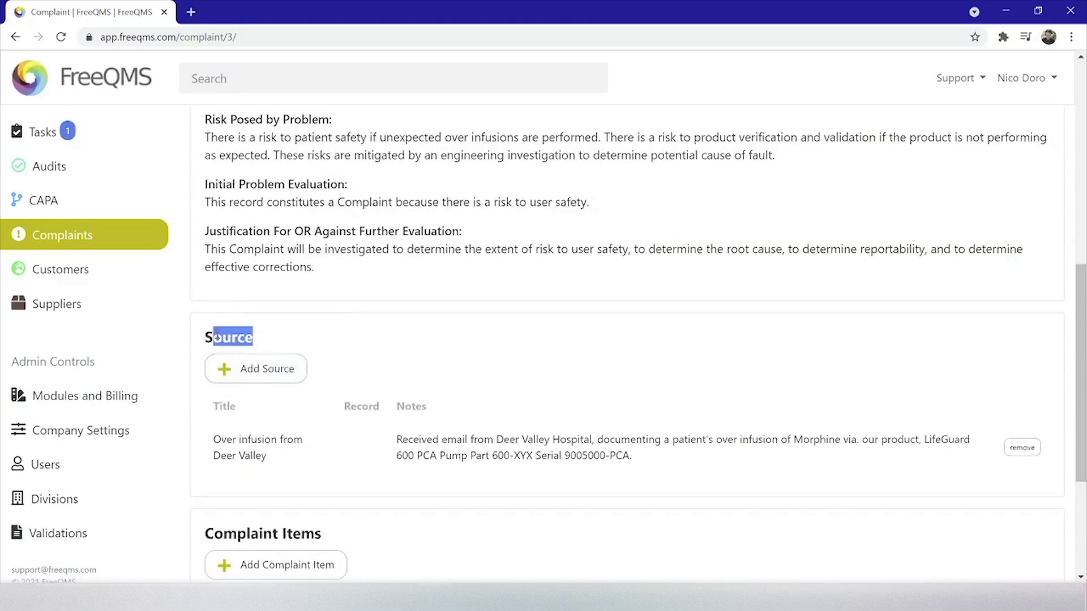
left_click(215, 338)
scroll(216, 338, "down", 4)
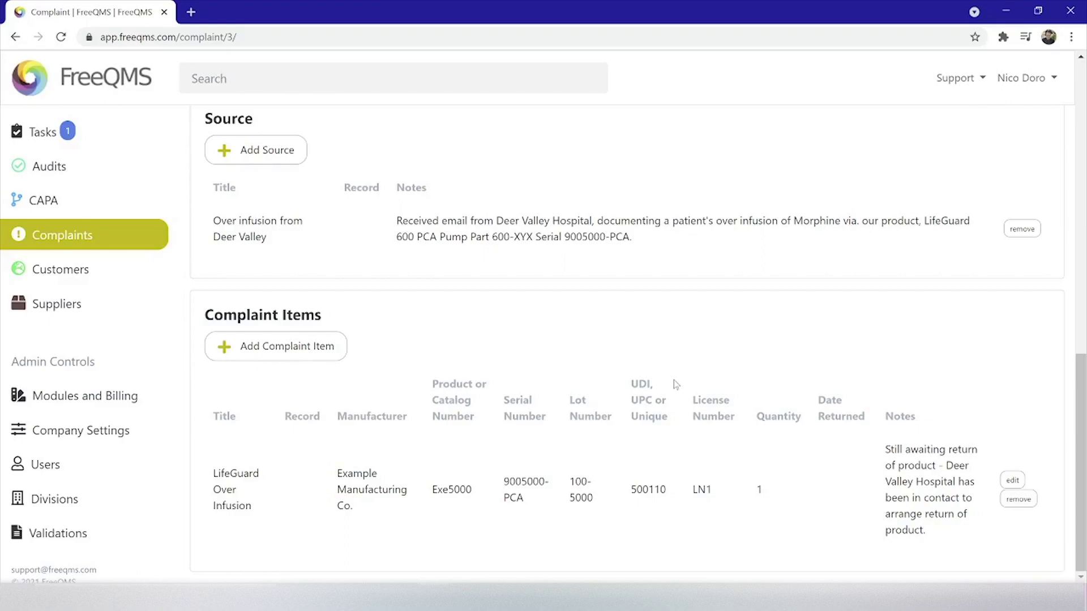
scroll(675, 385, "up", 10)
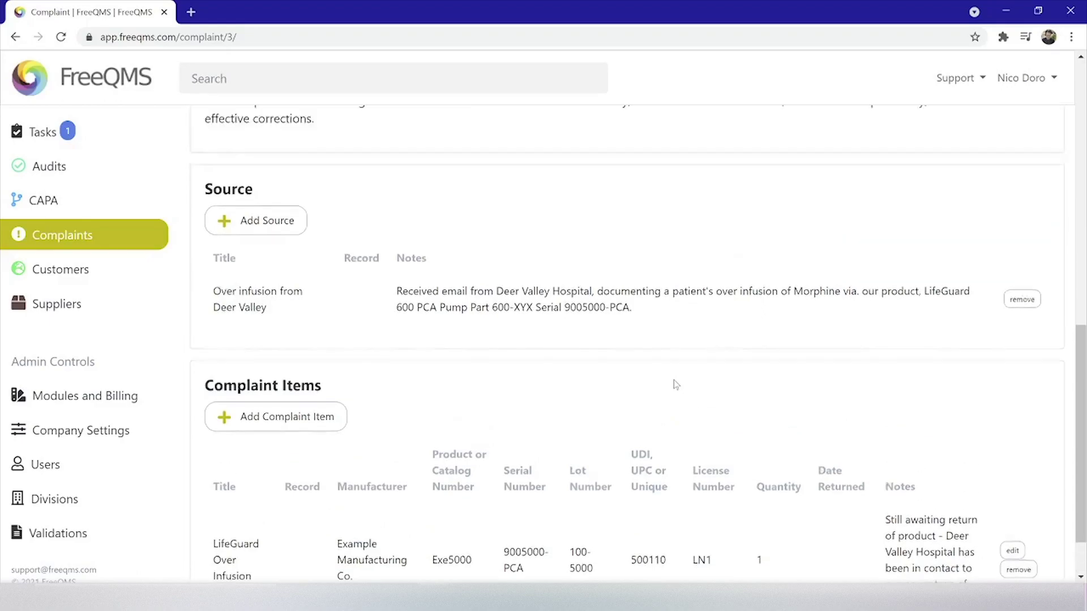
scroll(675, 385, "down", 5)
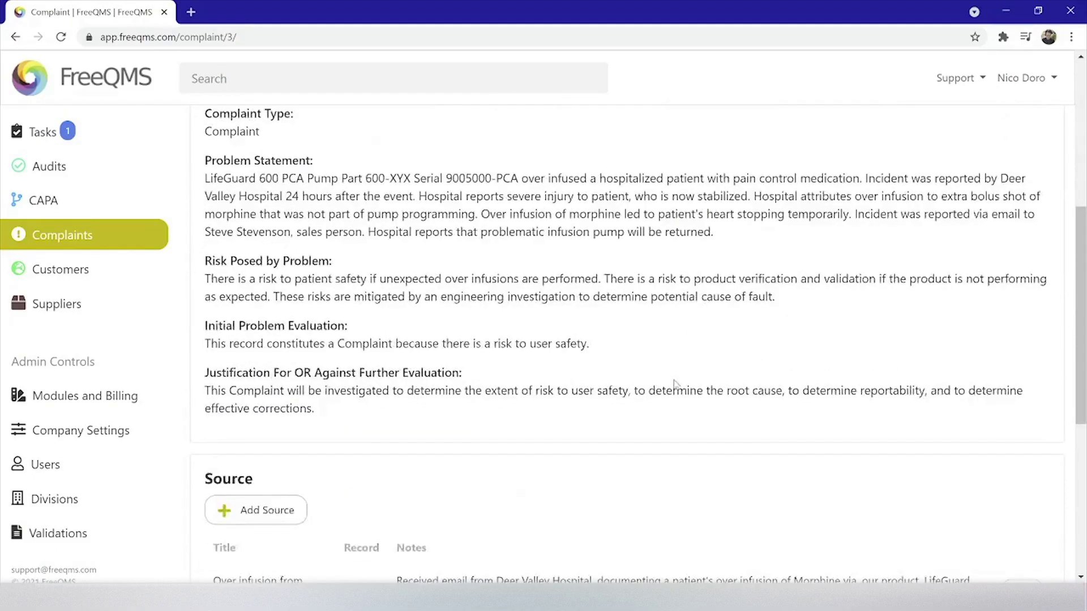
scroll(656, 387, "down", 6)
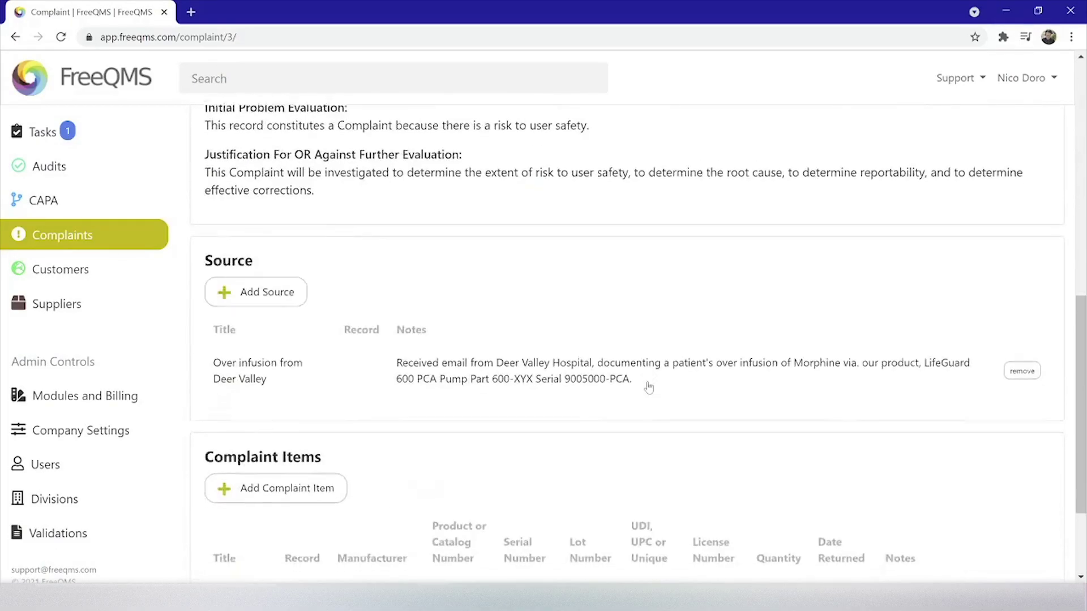
scroll(604, 364, "up", 11)
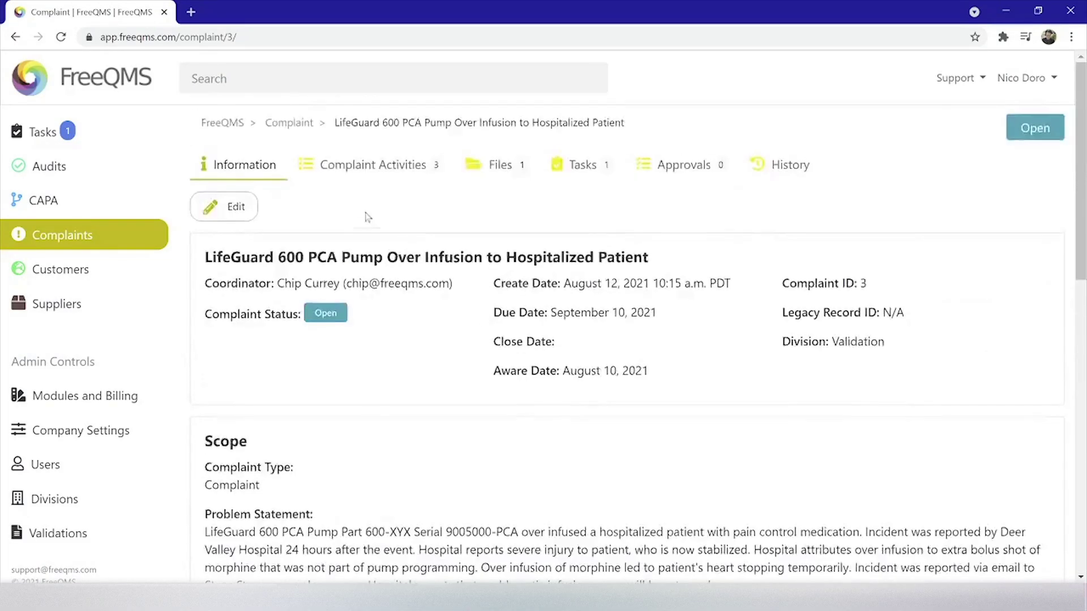
- View the Reportability Assessment activity for the US FDA Decision Tree, and return to the complaint activities list
left_click(348, 177)
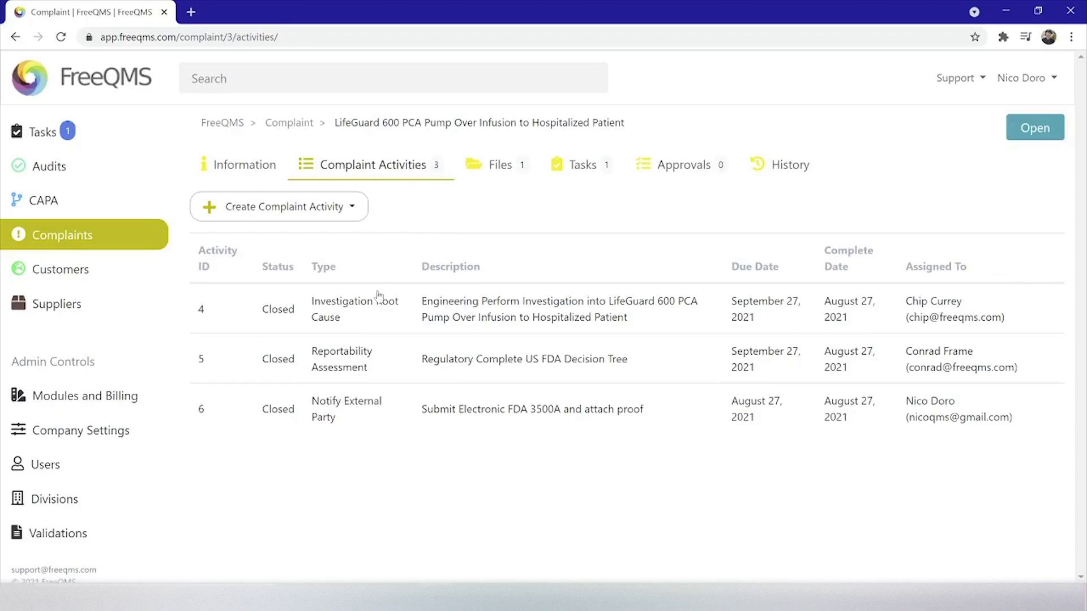
left_click_drag(428, 361, 638, 361)
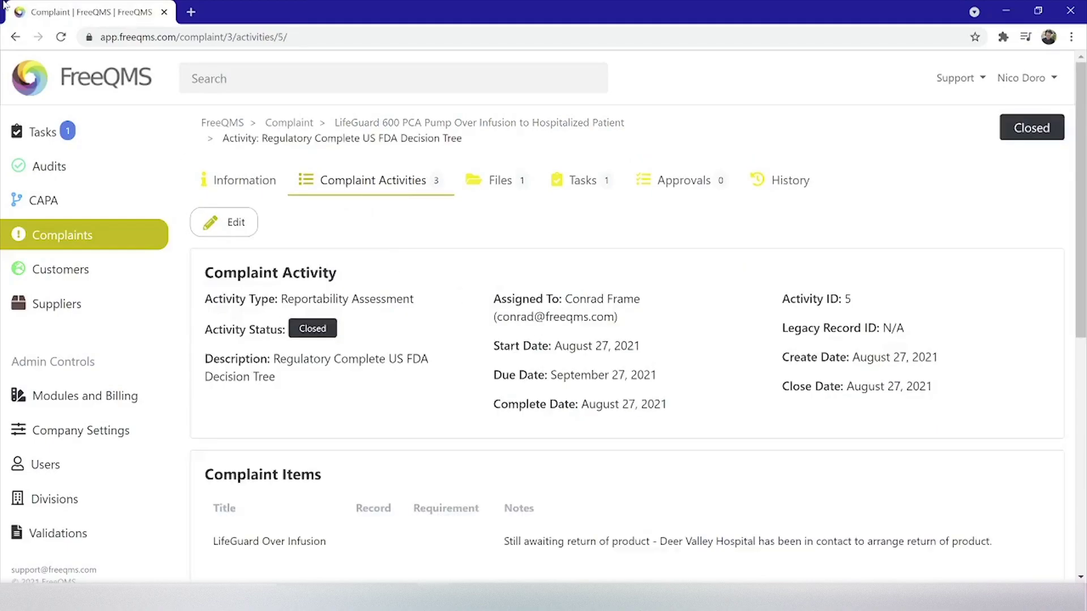
left_click(14, 37)
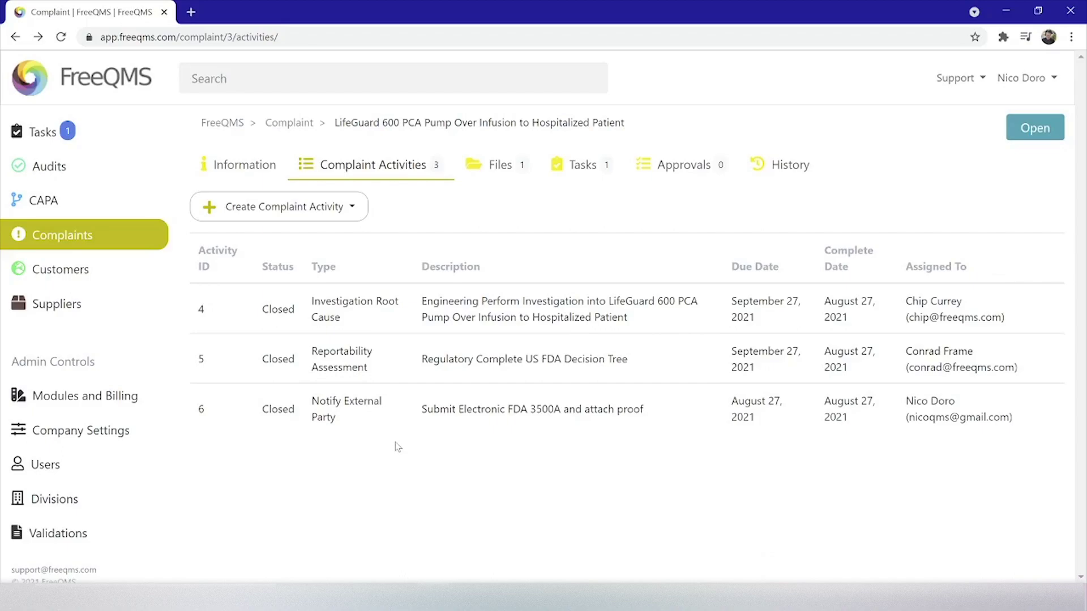
- Return to the complaint's general information and examine the Problem Statement in the Scope section
left_click(246, 169)
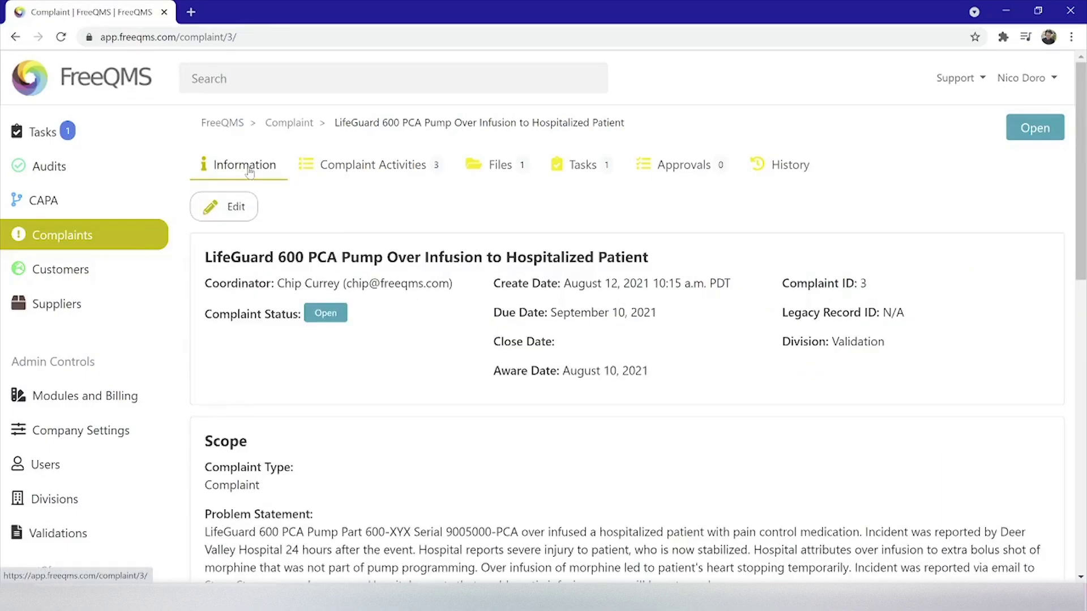
left_click(250, 214)
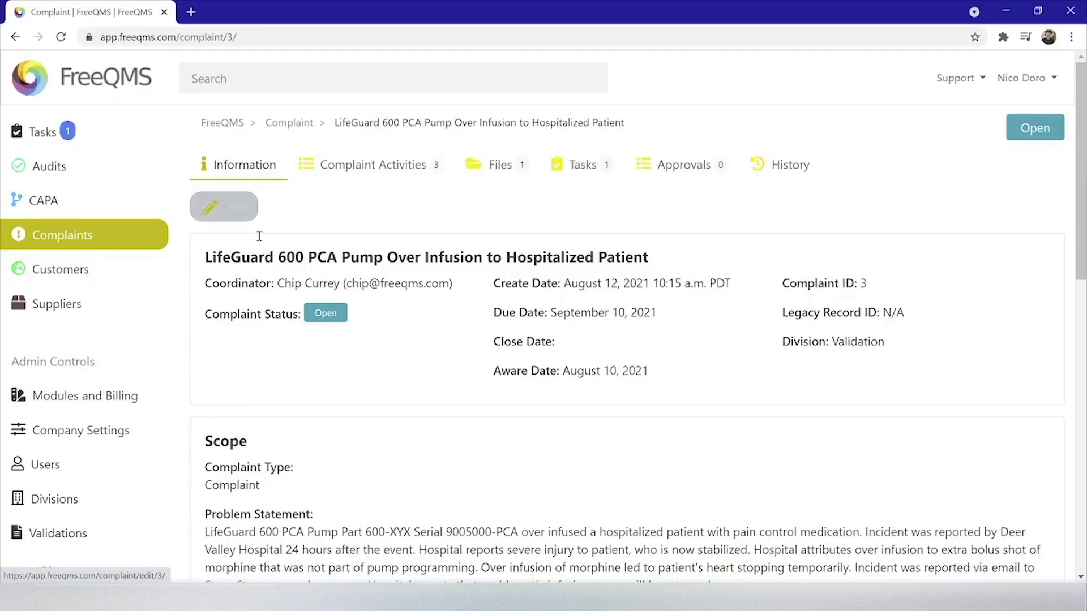
scroll(259, 236, "down", 4)
left_click_drag(205, 303, 727, 383)
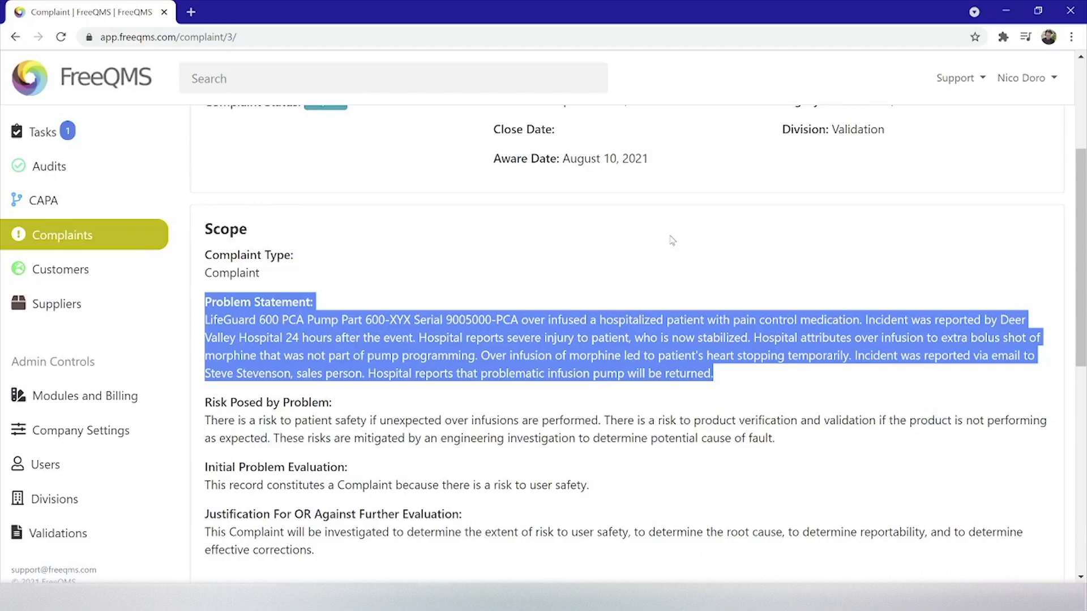
left_click(627, 237)
- Start a new write-in complaint item on the LifeGuard complaint, titled "F500600 Firmware Rev 2"
scroll(628, 239, "down", 5)
scroll(628, 243, "down", 1)
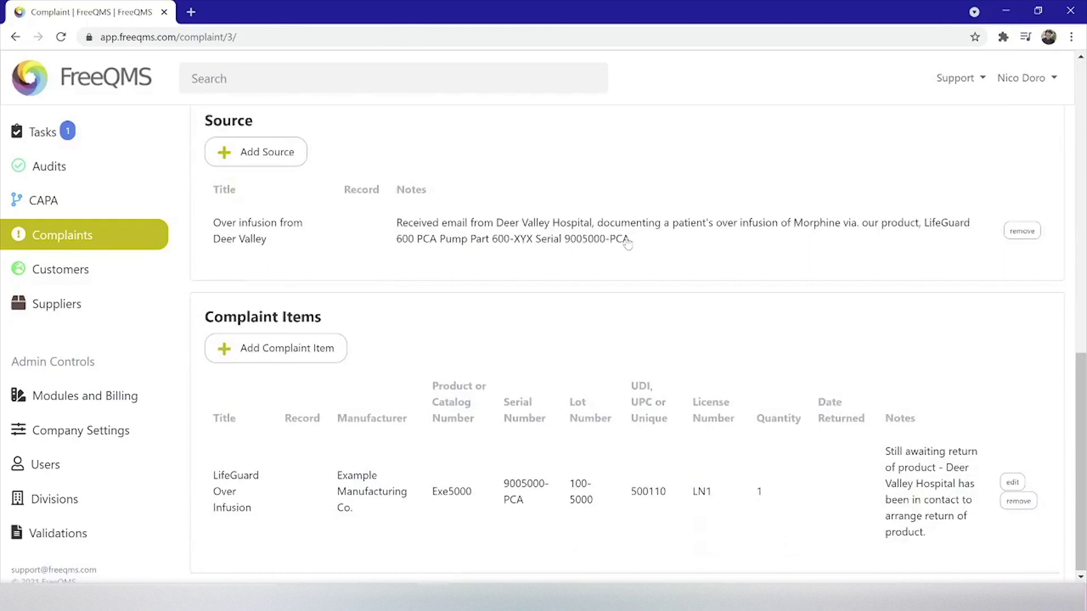
scroll(475, 316, "down", 1)
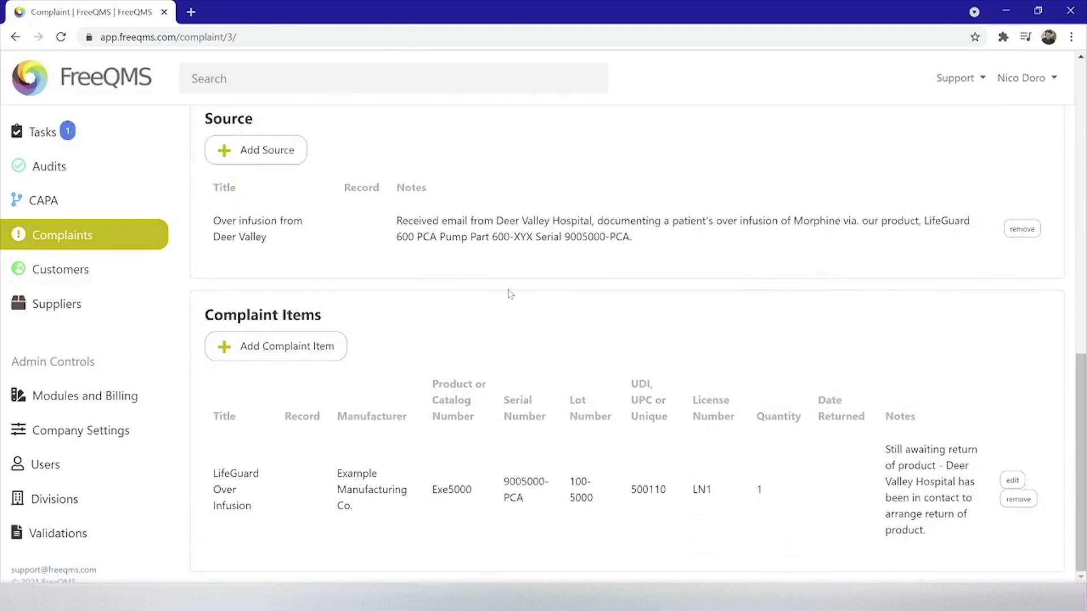
left_click(296, 352)
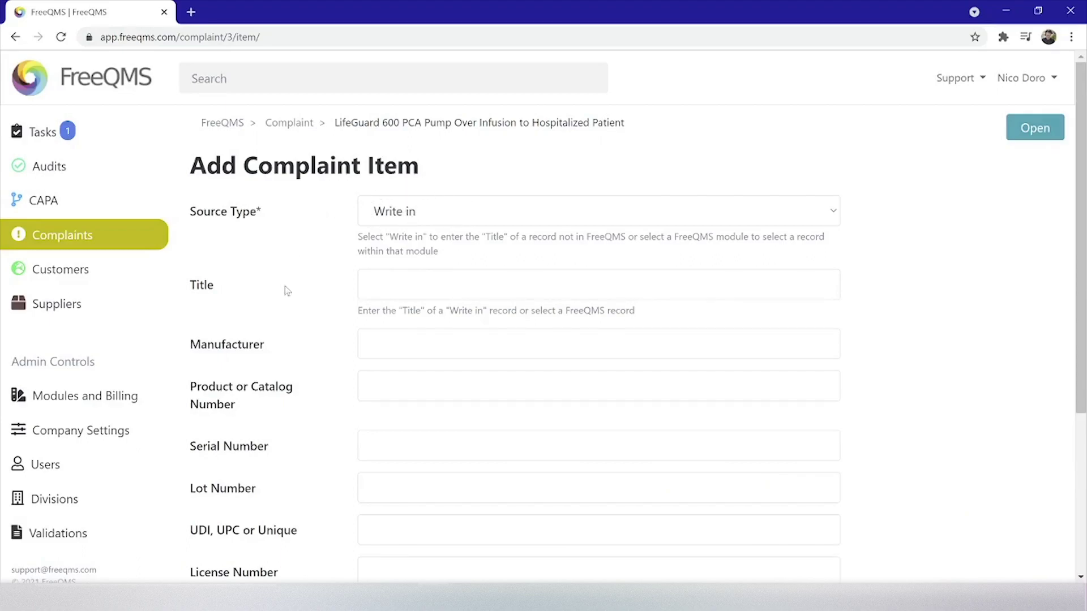
left_click(440, 291)
type("500600 Firmware Rev 2")
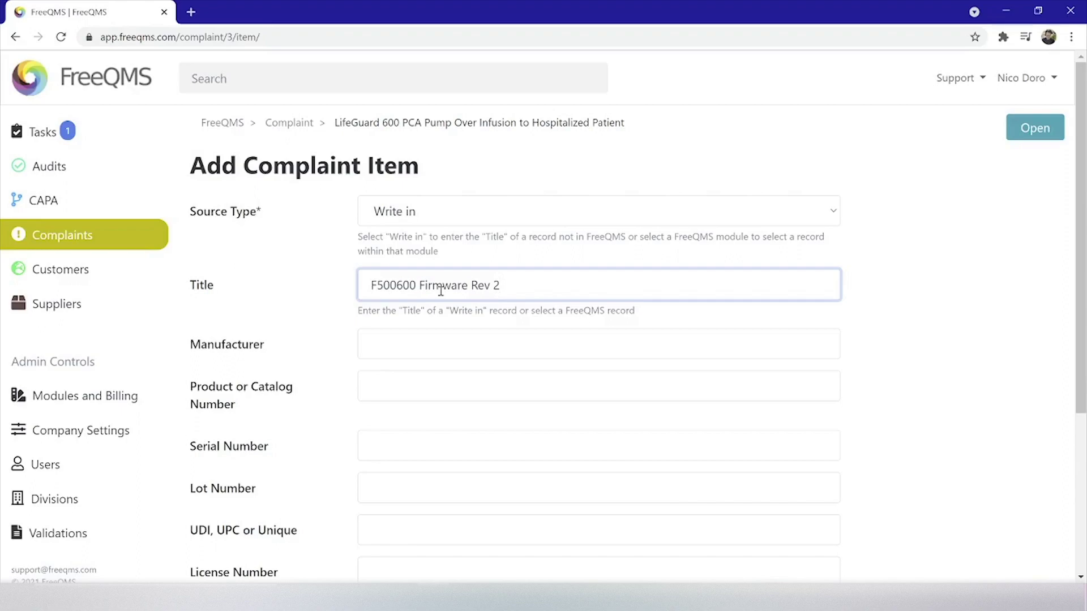
- Enter N/A for the firmware item's manufacturer, product or catalog number, serial number, lot number, UDI and license number
left_click(432, 337)
type("N/A")
key("ctrl+a")
key("ctrl+c")
left_click(458, 386)
key("ctrl+v")
key("Tab")
key("ctrl+v")
key("Tab")
key("ctrl+v")
key("Tab")
key("ctrl+v")
key("Tab")
key("ctrl+v")
- Set the firmware item's notes to N/A, leaving quantity and date returned blank, and add it to the complaint
key("Tab")
key("Tab")
key("Tab")
key("ctrl+v")
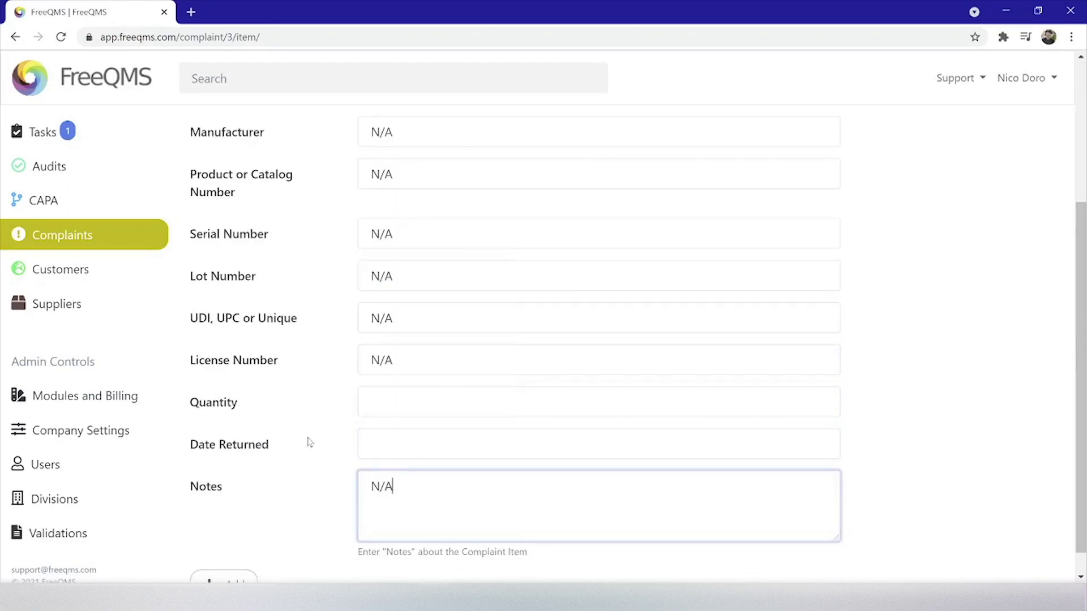
scroll(221, 543, "down", 1)
left_click(234, 559)
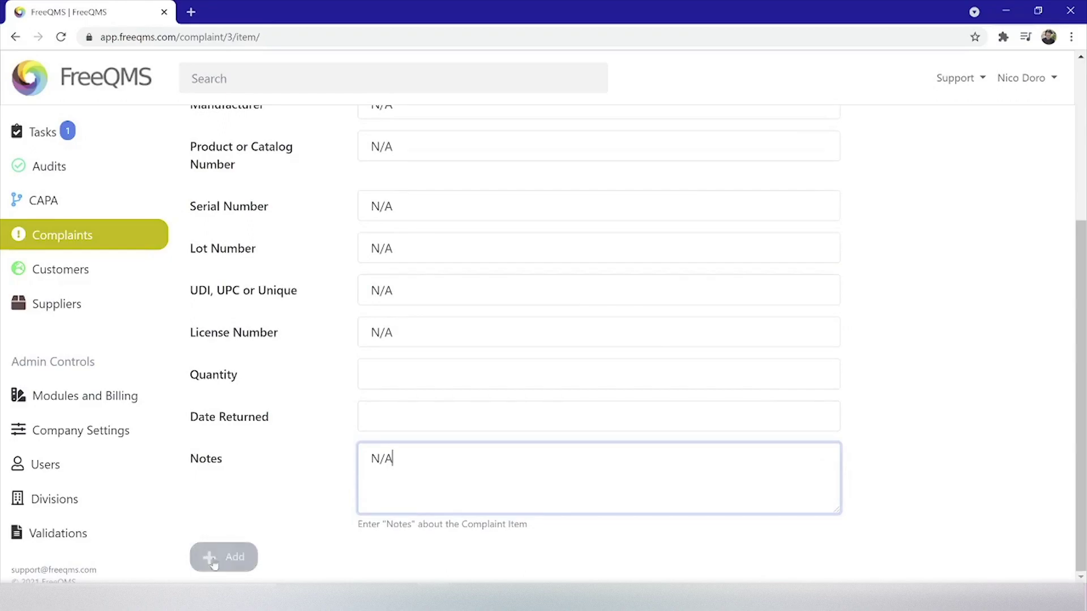
left_click(234, 559)
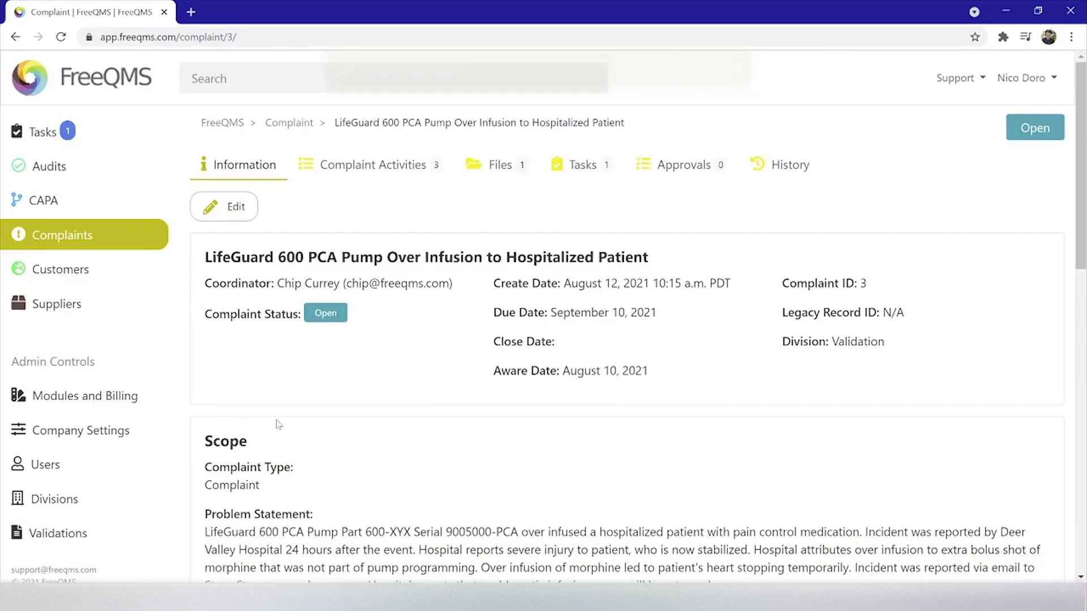
- Start another write-in complaint item titled "SOP500600 Field and Routing Service Rev 4"
scroll(277, 424, "down", 10)
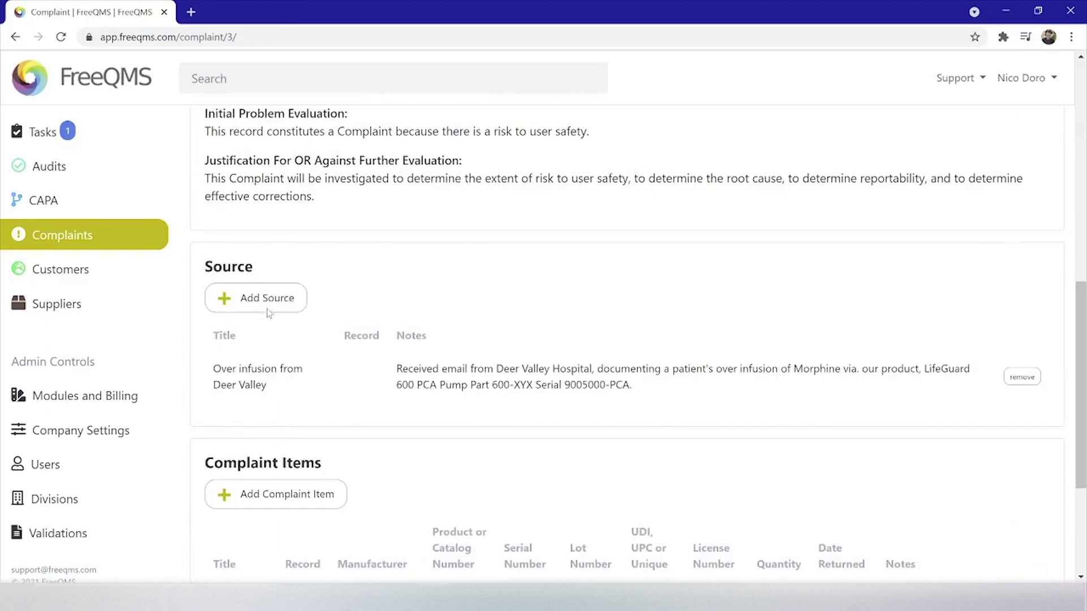
left_click(256, 495)
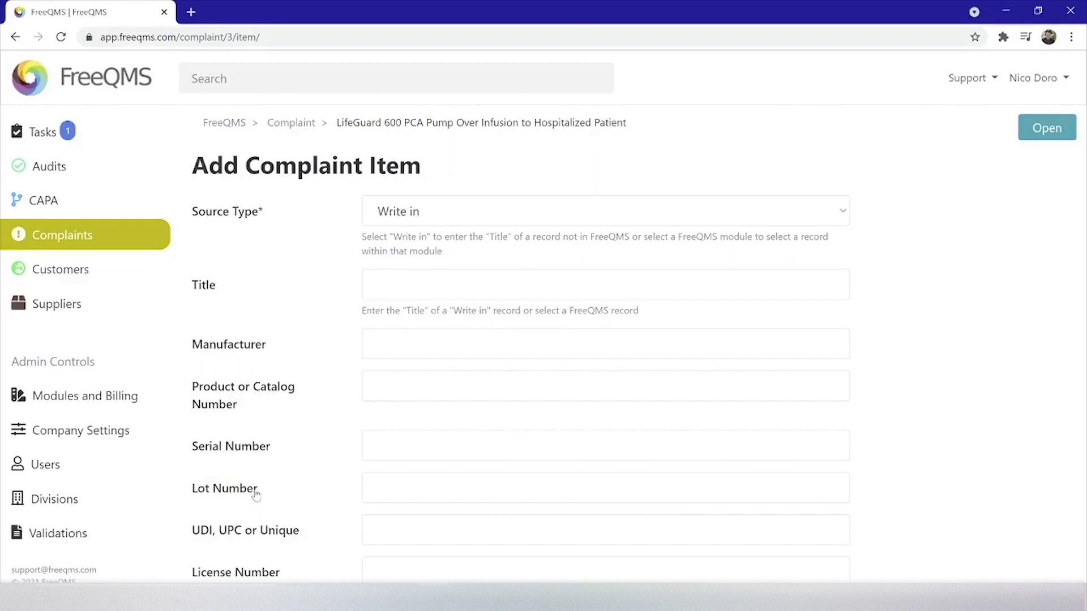
left_click(385, 279)
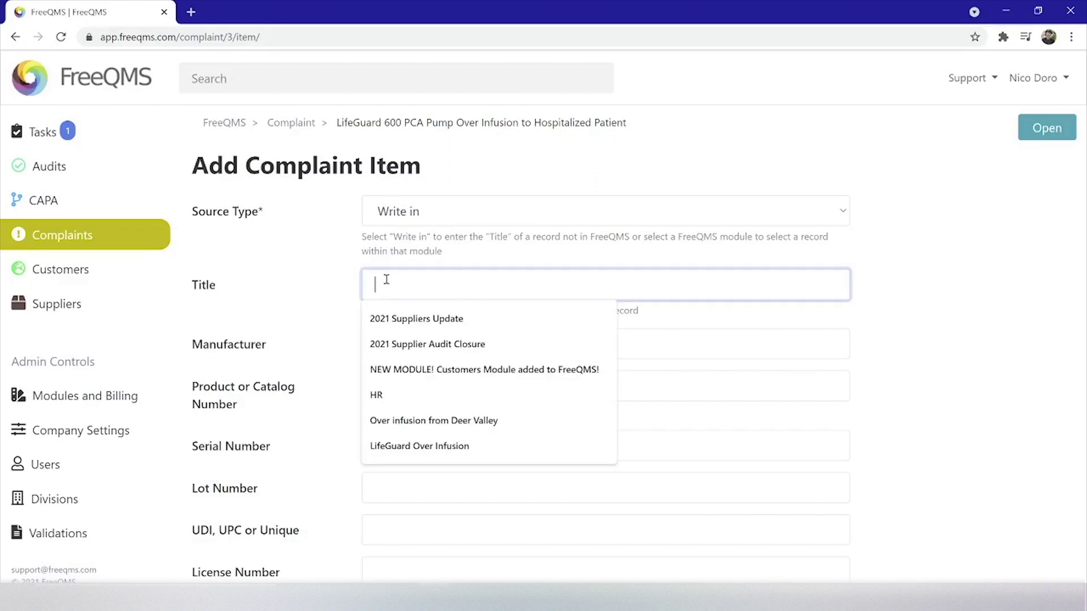
type("SOP500600 Field and Routing Service Rev 4")
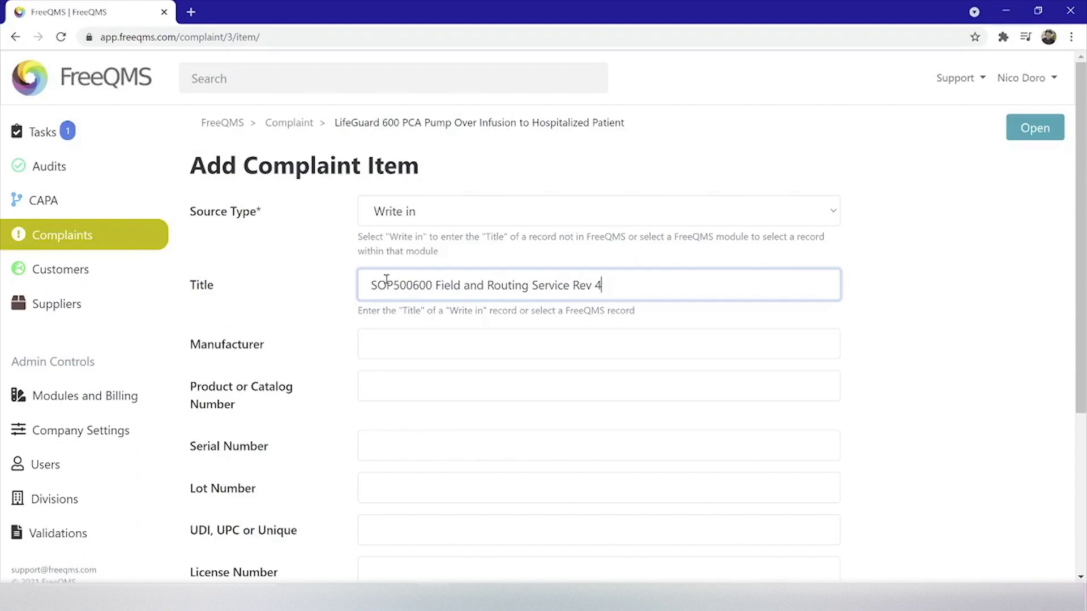
- Enter N/A for the SOP item's manufacturer, product or catalog number, serial number, lot number, UDI and license number
left_click(441, 345)
type("N/A")
key("Tab")
type("N/A\tN/A\tN/A\tN/A\tN/A")
- Set the SOP item's notes to N/A, leaving quantity and date returned blank, add it and check the Complaint Items list
key("Tab")
key("Tab")
key("BackSpace")
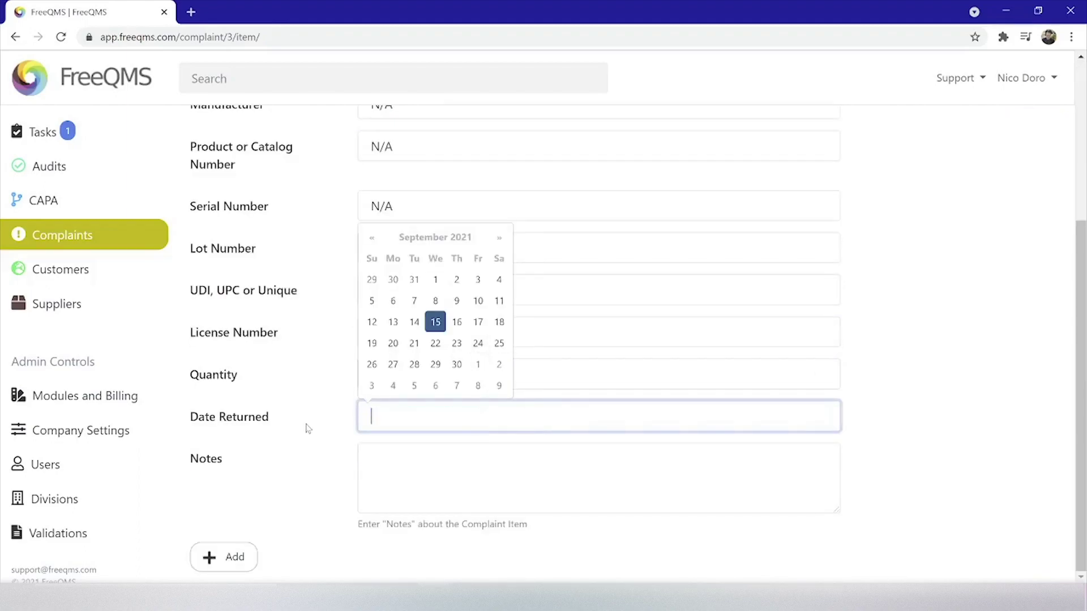
left_click(535, 475)
type("N/A")
left_click(223, 557)
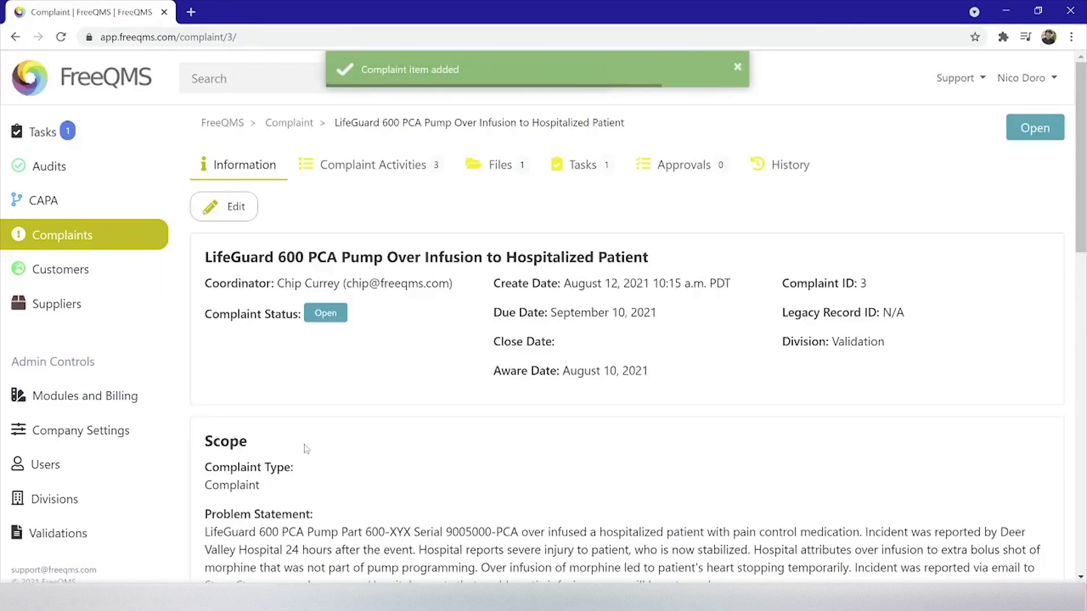
scroll(398, 422, "down", 12)
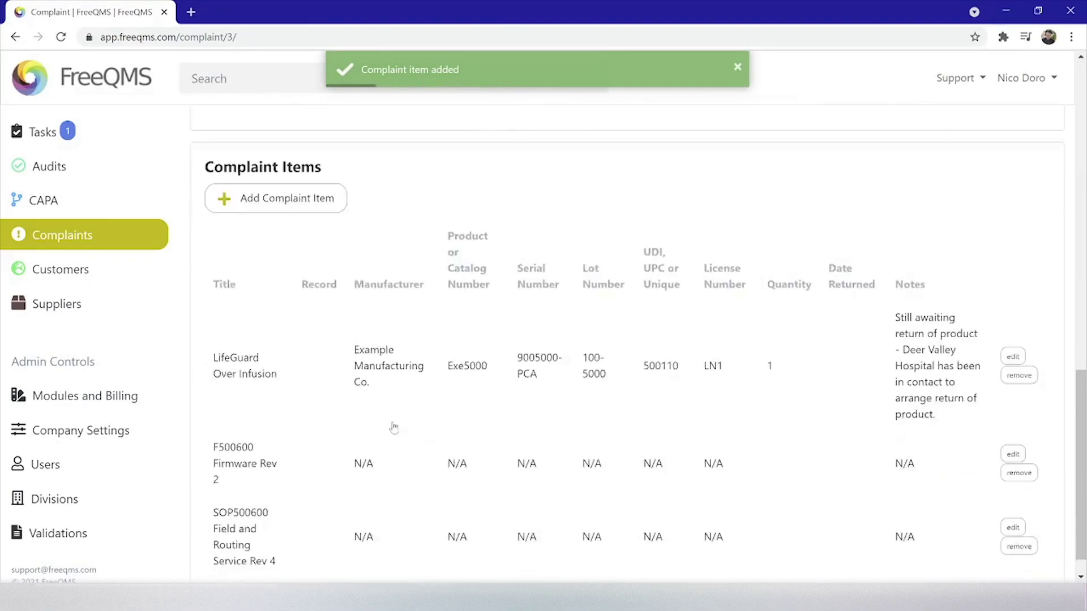
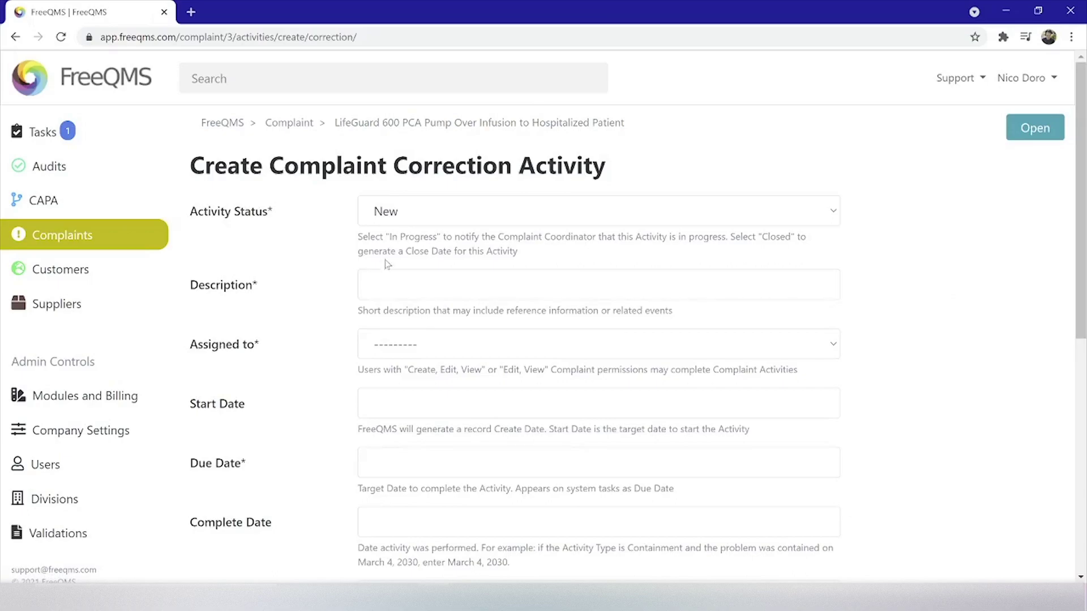
- Describe the new correction activity as "Update Device Firmware" and assign it to the user who handled the root cause investigation
left_click(444, 282)
type("Update Device Firmwware")
key("BackSpace")
key("BackSpace")
key("BackSpace")
key("BackSpace")
type("are")
key("Tab")
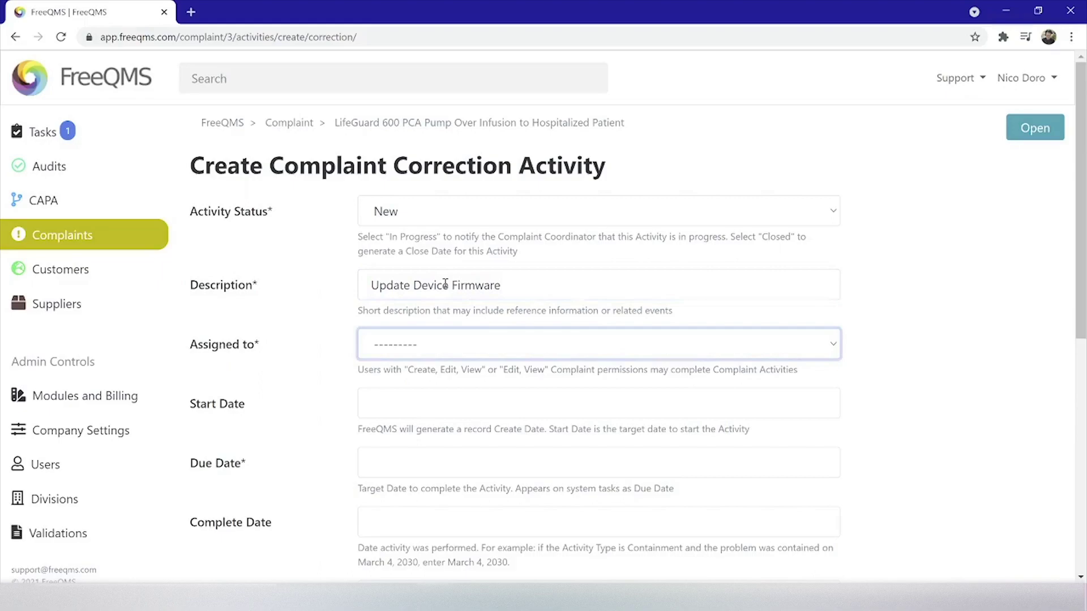
left_click(434, 344)
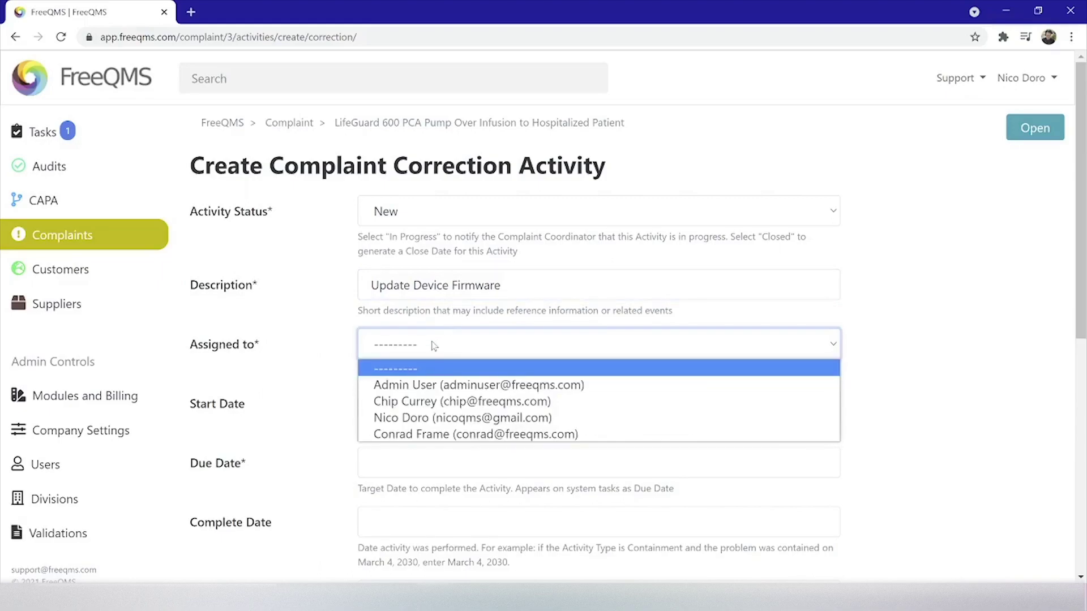
left_click(406, 399)
- Set the correction activity's start date to September 15, 2021 and its due date to October 15, 2021
scroll(309, 354, "down", 4)
left_click(445, 185)
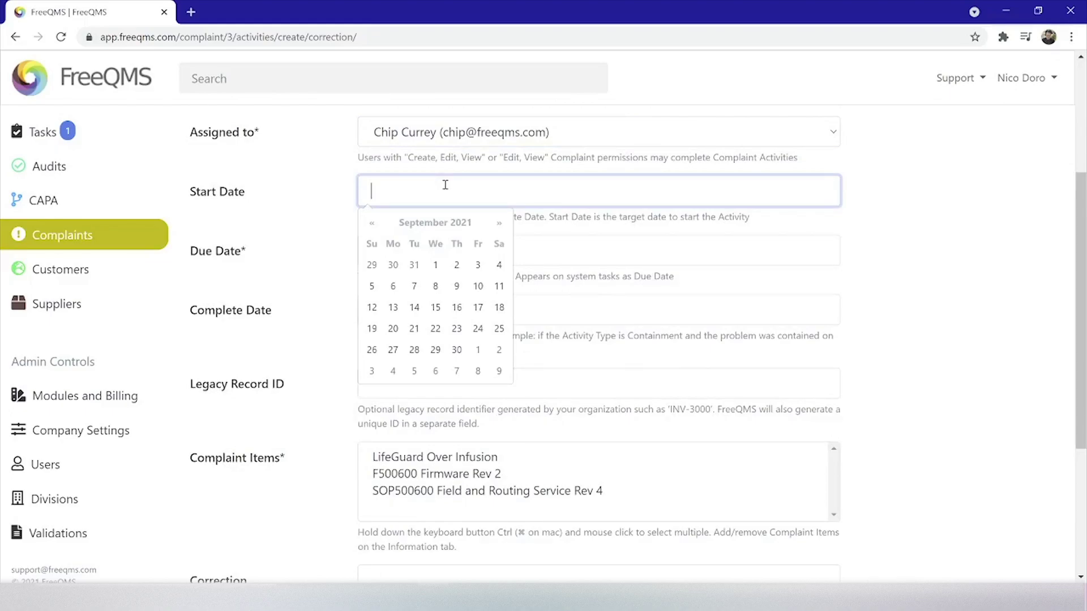
left_click(435, 307)
left_click(651, 250)
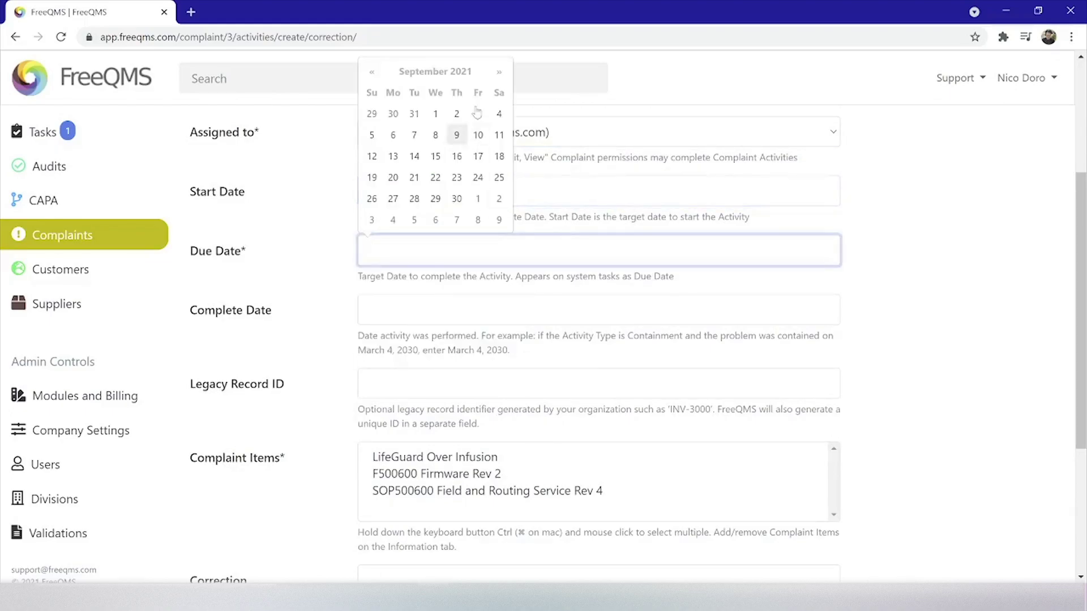
left_click(498, 72)
left_click(478, 156)
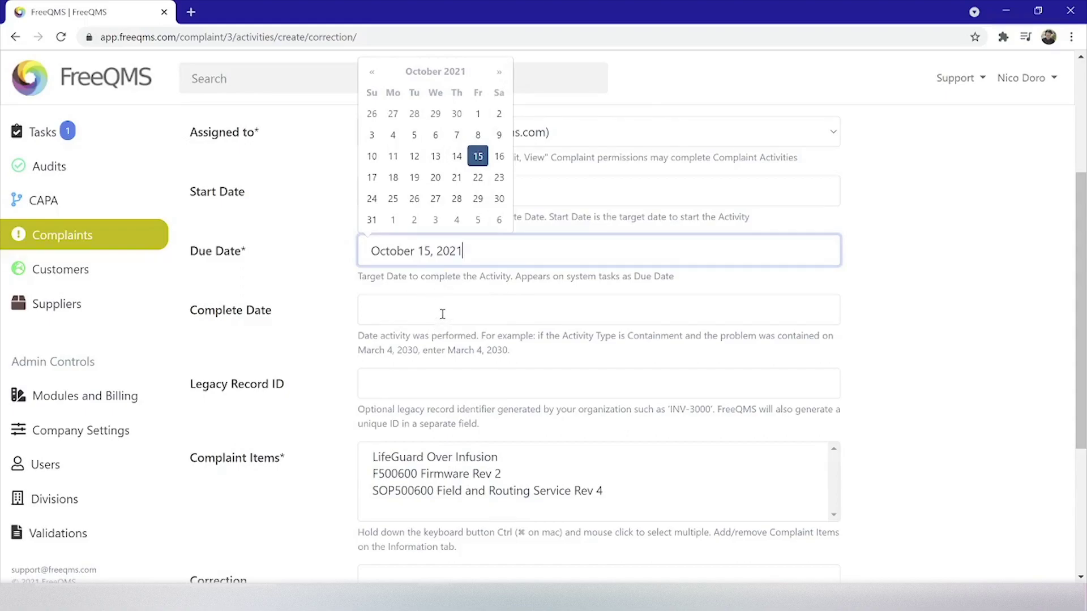
- Enter N/A as the legacy record ID and select F500600 Firmware Rev 2 as the activity's complaint item
left_click(437, 371)
type("N/A")
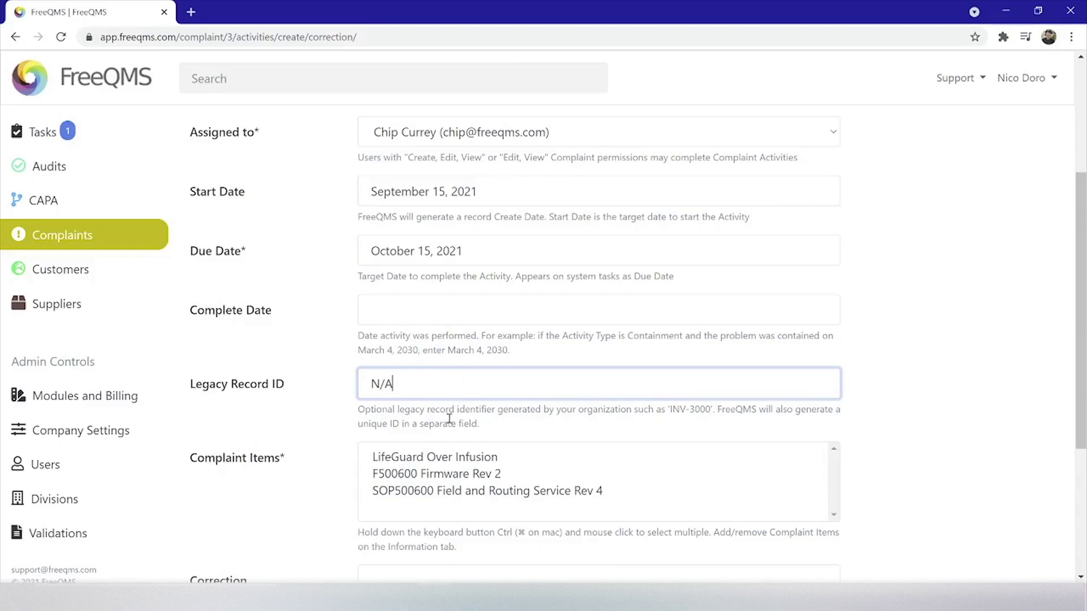
left_click(444, 476)
- Describe the correction as a pump firmware update that tests BIOS battery life, warns of battery failure and required service, and defaults to A/C power for clock updates
scroll(303, 466, "down", 4)
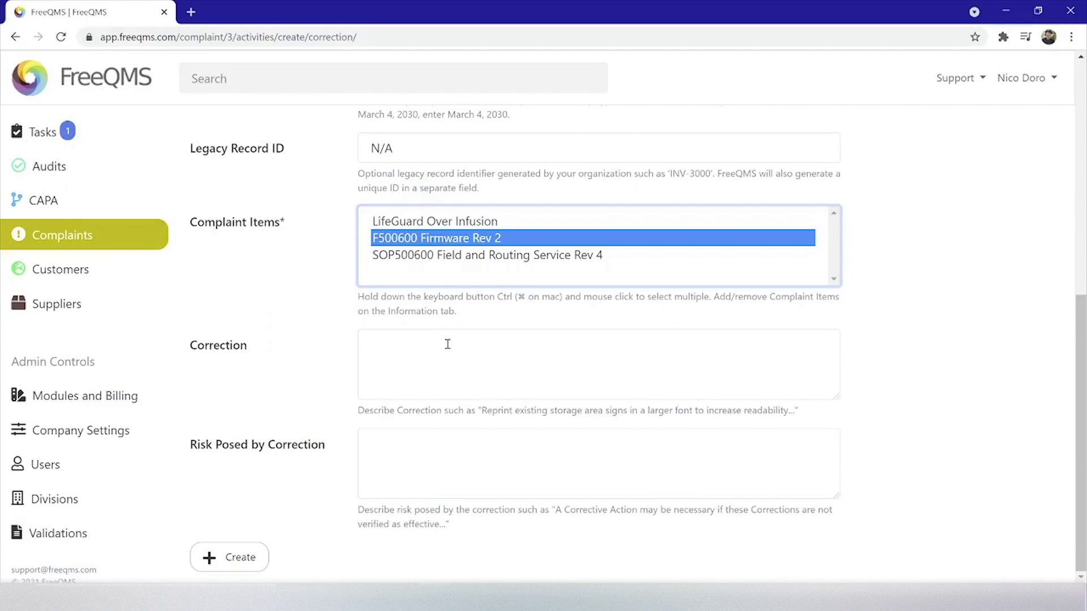
left_click(447, 344)
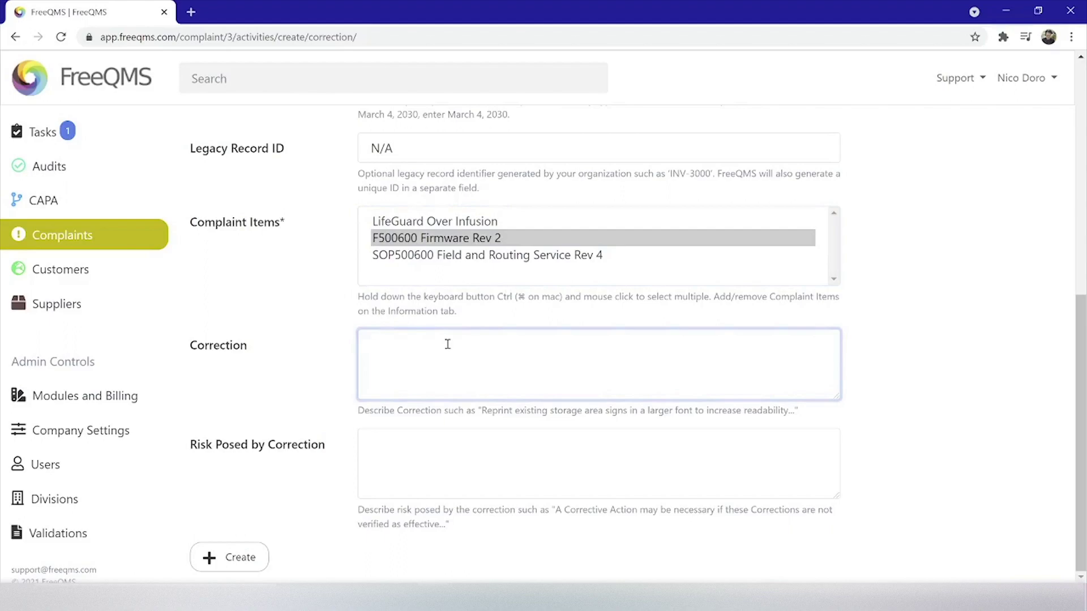
type("Update Pump Firmware ")
type("to test BIOS battery life, warn user wi")
type("th all alarm and on0screen warning of faile")
type("d BIOS battery, warn user with ")
type("service required message, and default to A/")
type("C power if available for ")
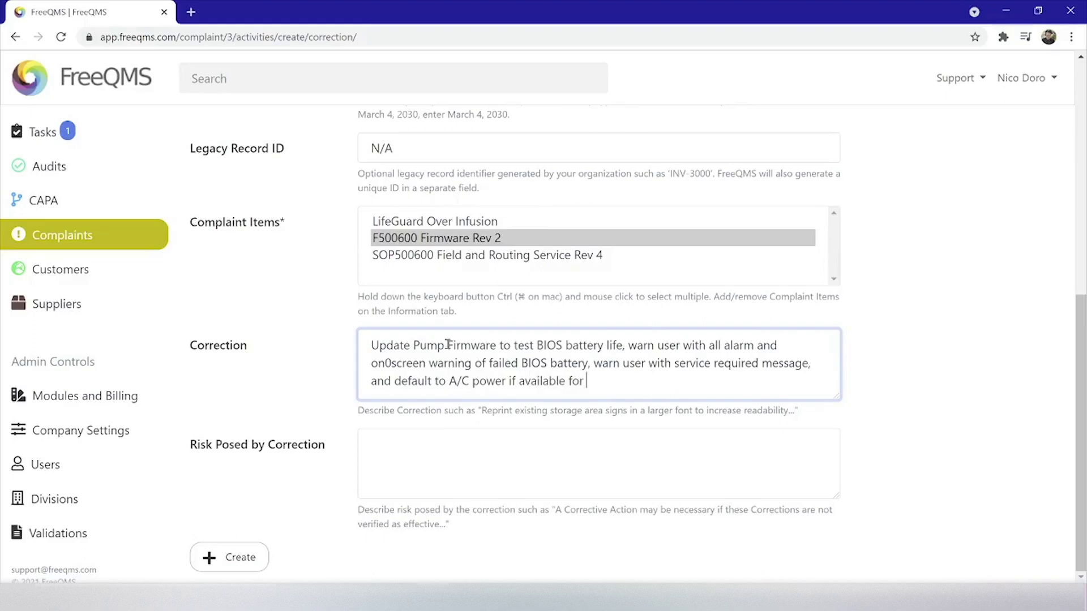
type("clock updates until BIOS battery is replaed.")
key("BackSpace")
key("BackSpace")
key("BackSpace")
type("ced.")
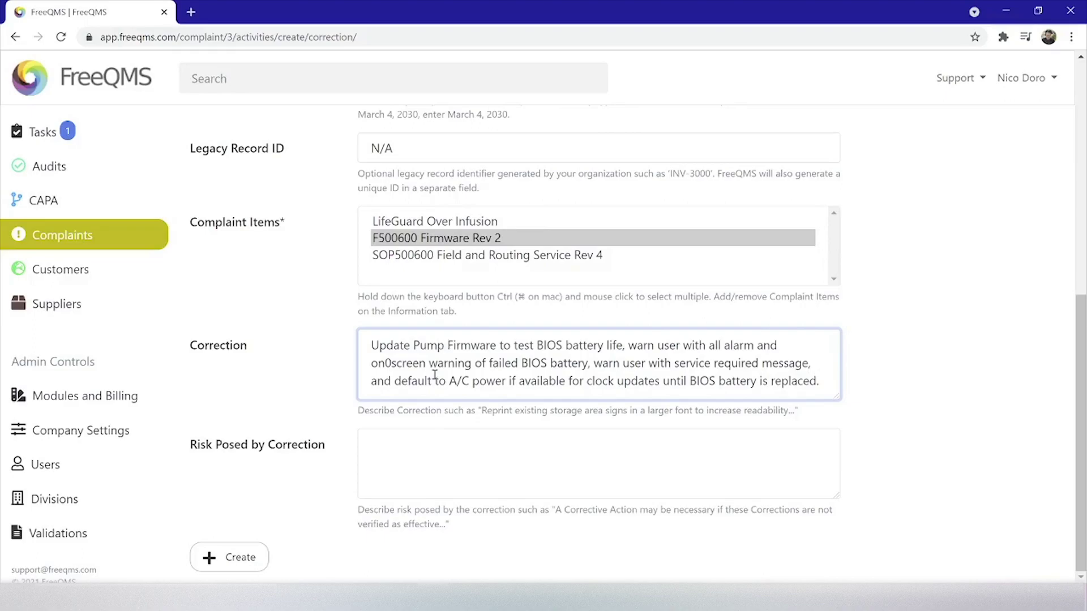
- State that the risk of BIOS updates and related service procedures is covered in the product's FMEA, Risk Tag B1.4, and create the activity
left_click(440, 467)
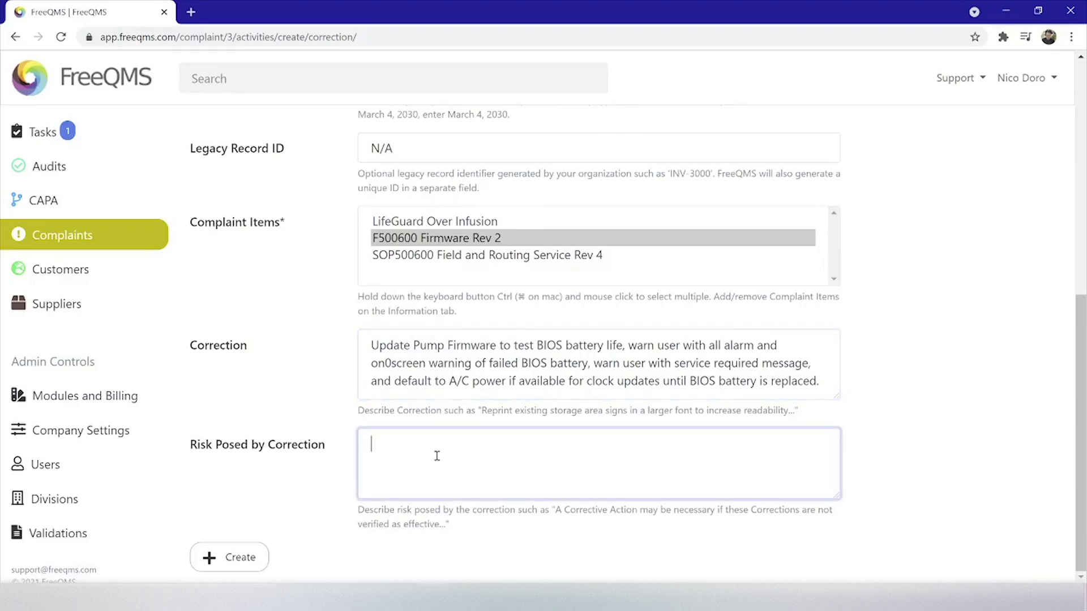
type("Risk of BIOS updates, and related service procedures, is covered in the products FMEA. Risk Tag B1/")
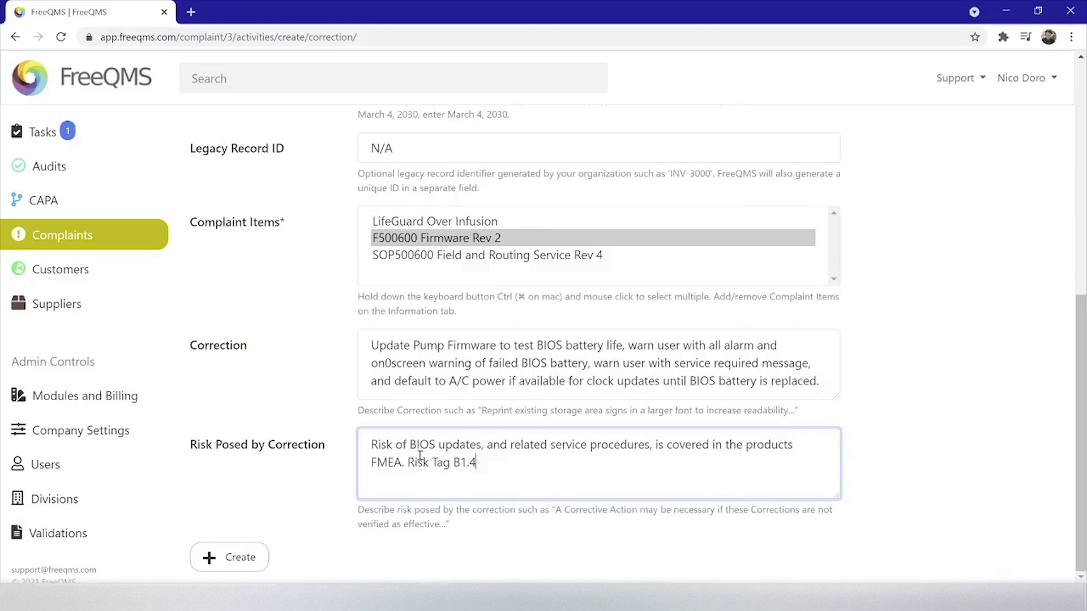
left_click(221, 558)
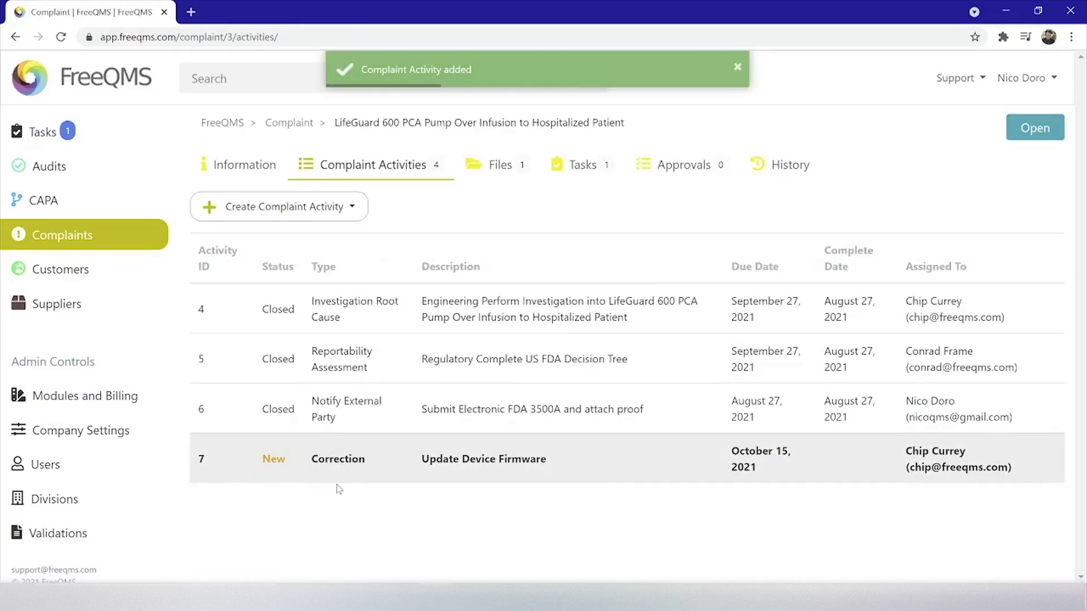
- Open the Update Device Firmware activity, set its status to Closed with complete date September 15, 2021, and save it
left_click(406, 471)
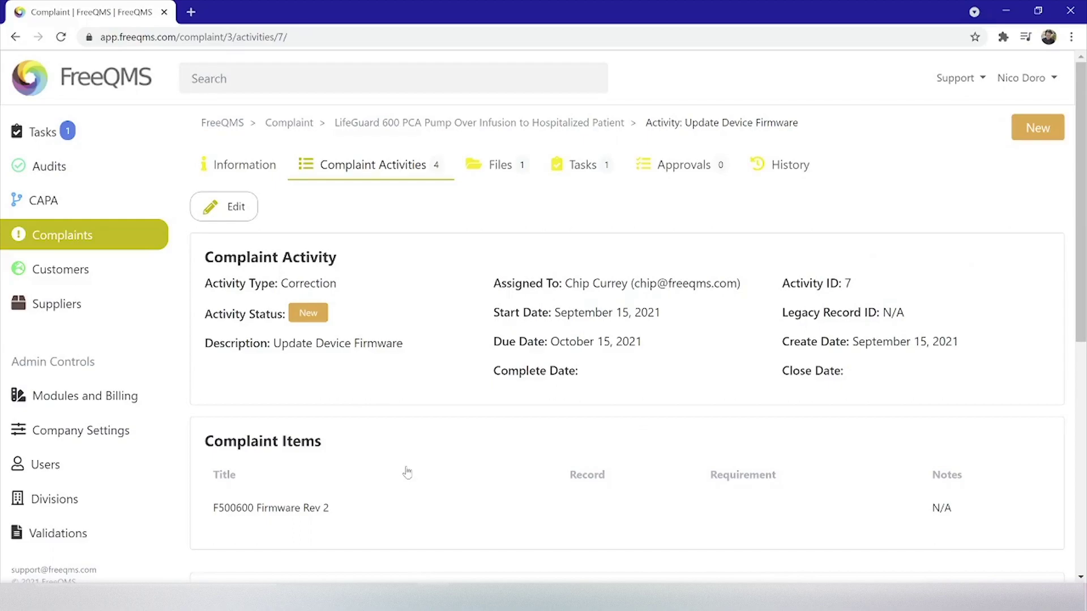
left_click(227, 209)
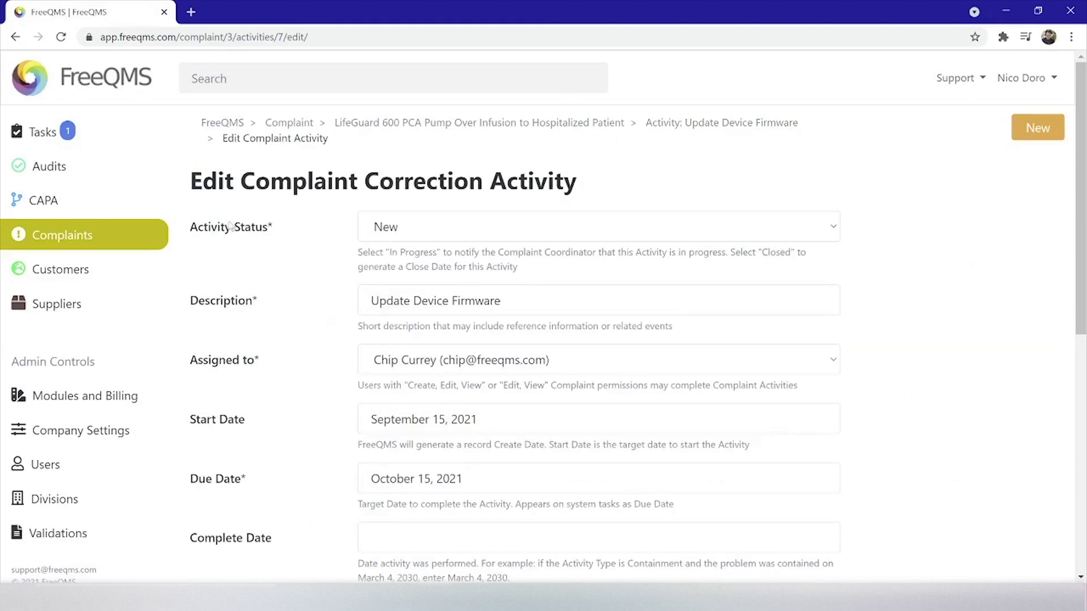
left_click(422, 237)
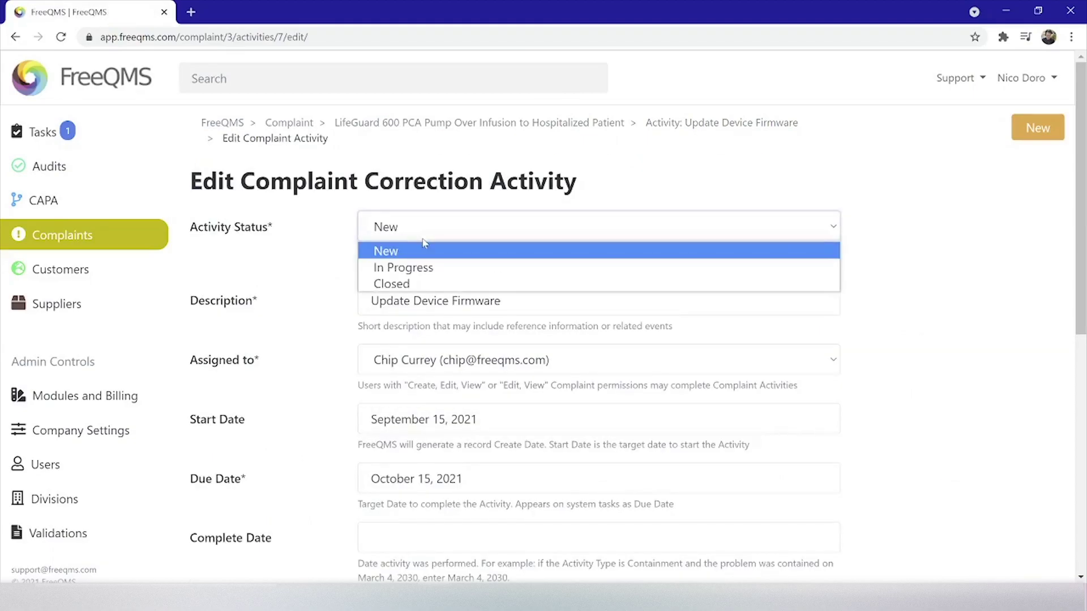
left_click(412, 283)
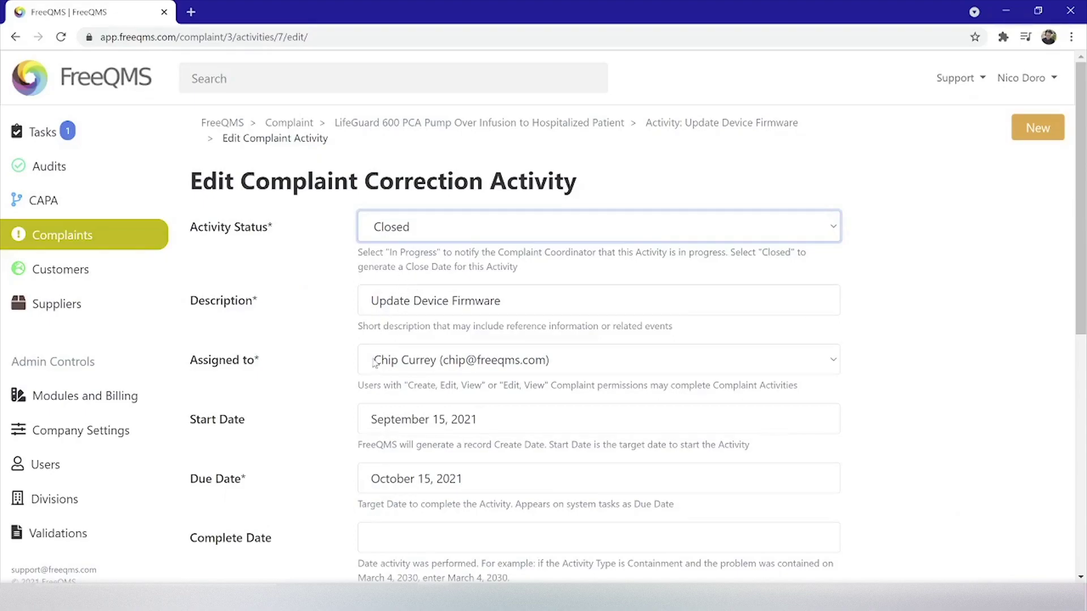
left_click(385, 538)
left_click(435, 444)
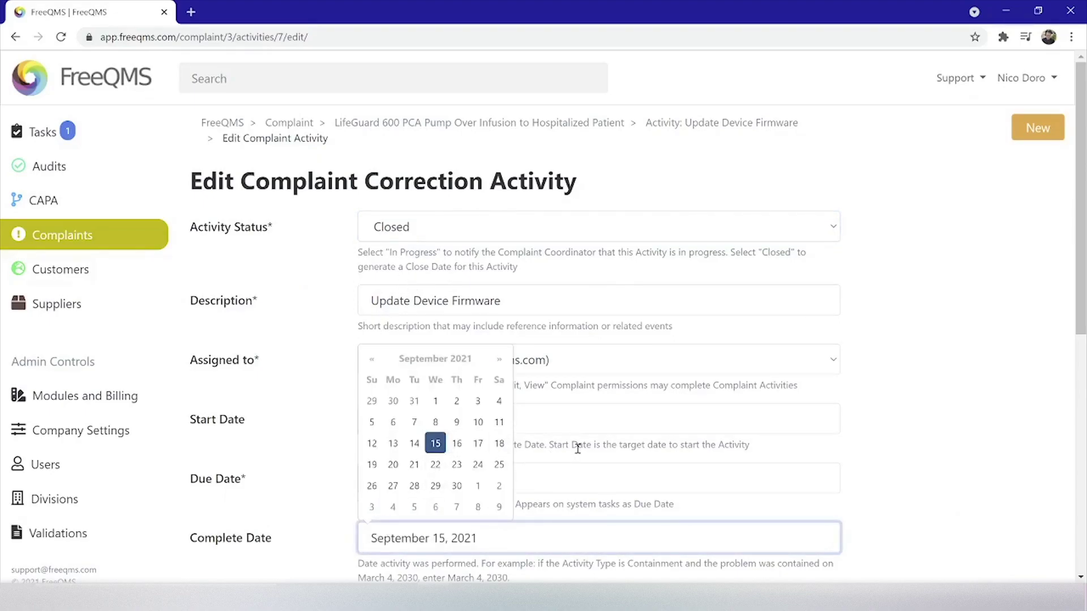
scroll(581, 451, "down", 1)
scroll(582, 451, "down", 7)
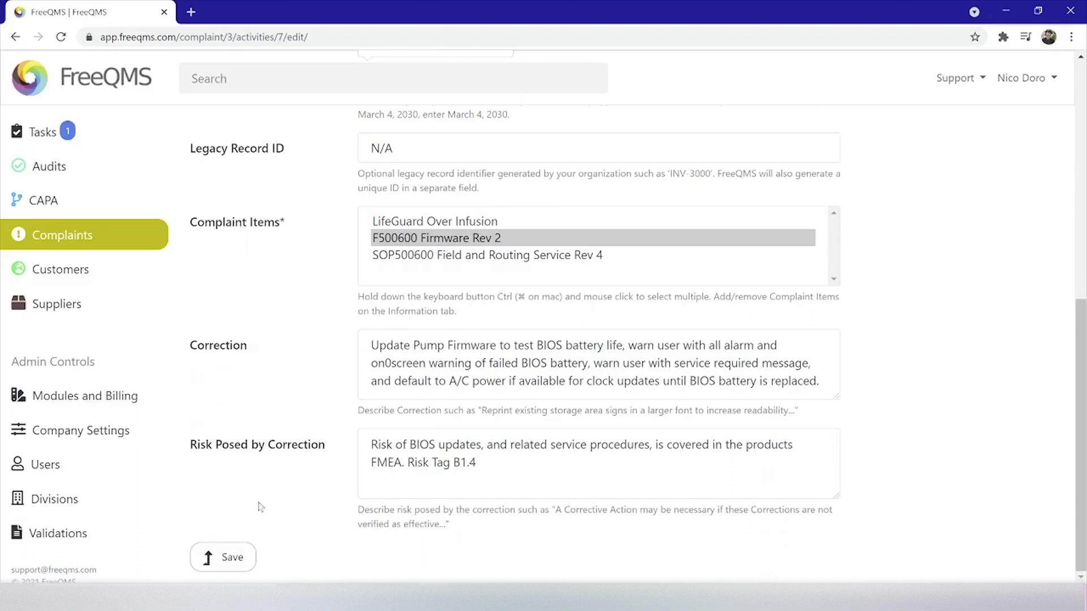
left_click(221, 556)
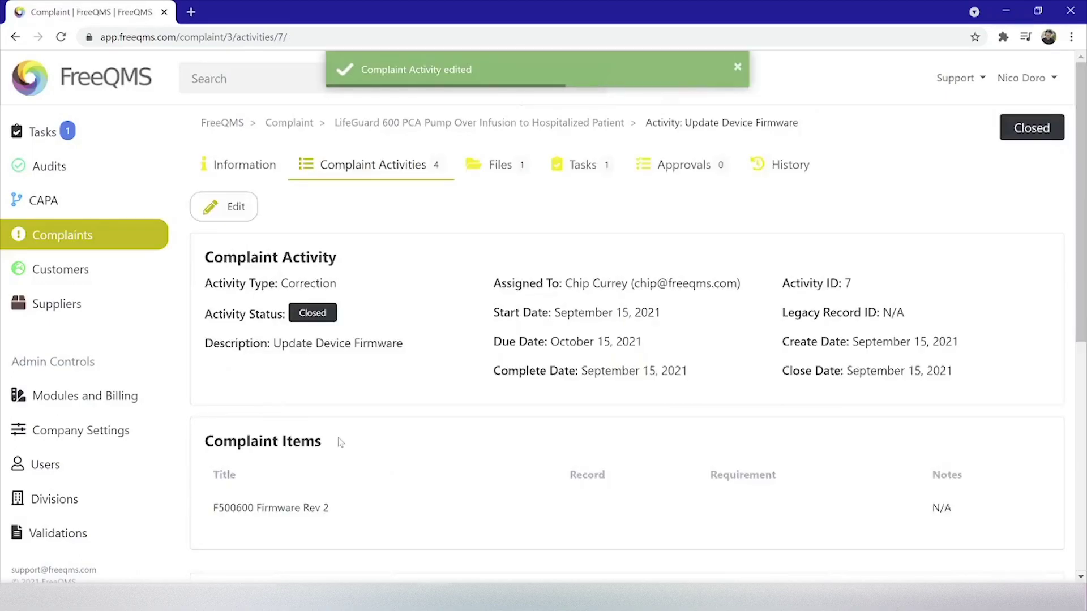
- Start an activity verification with the evidence "F500600 Firmware Rev 3 updated by Change Order 100800 on 14SEP2021"
scroll(340, 442, "down", 8)
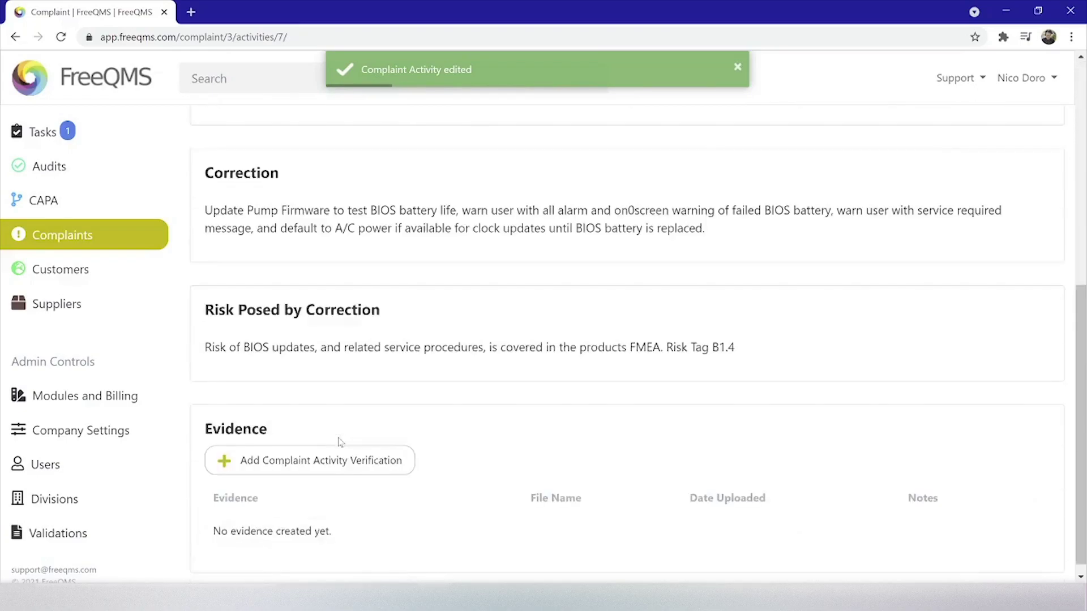
left_click(332, 448)
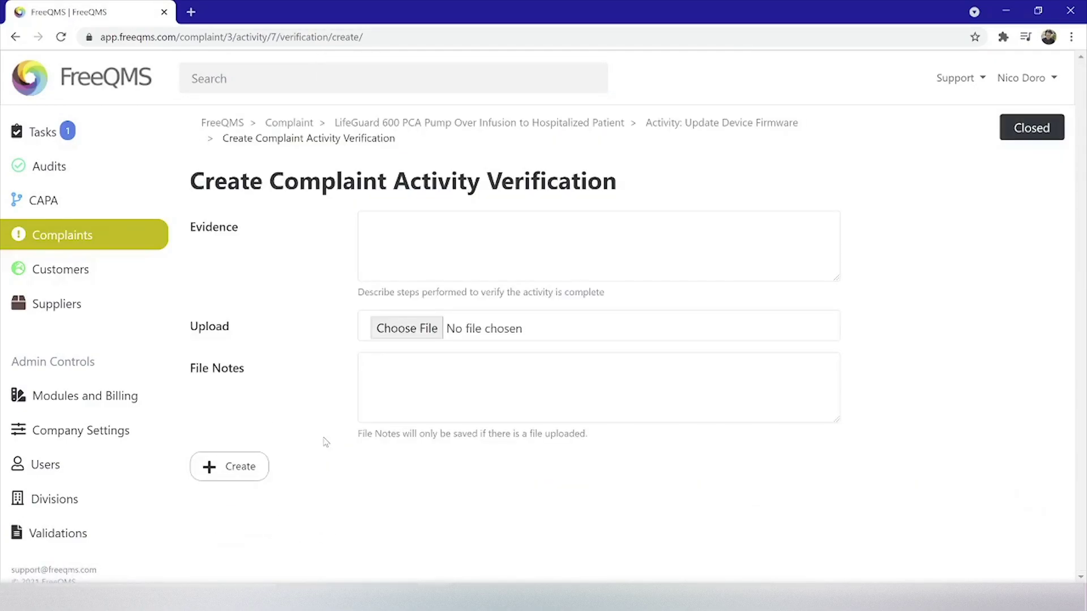
left_click(383, 259)
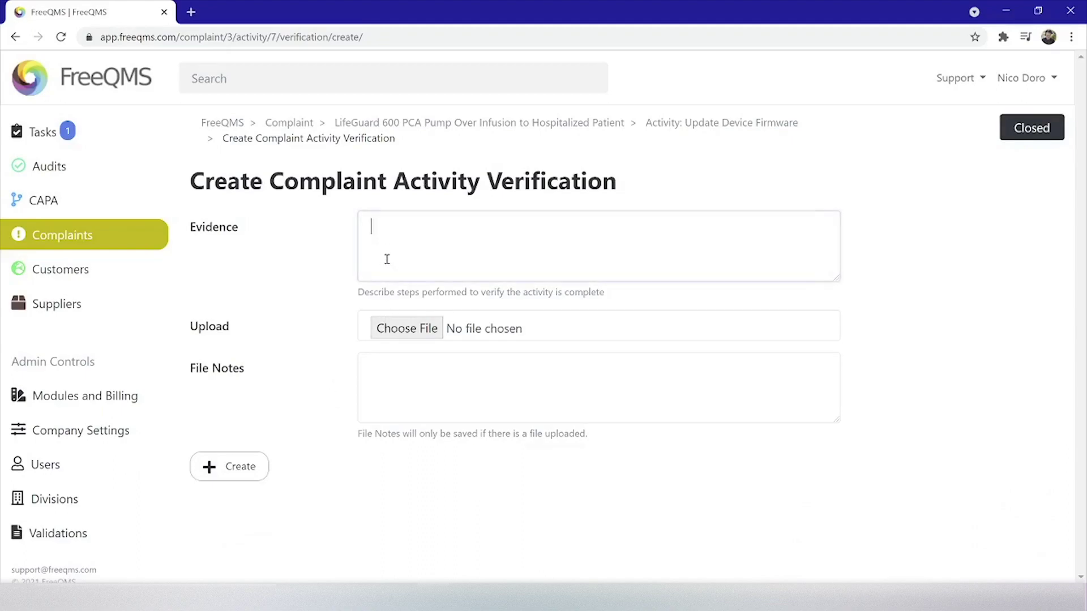
type("F500600 ")
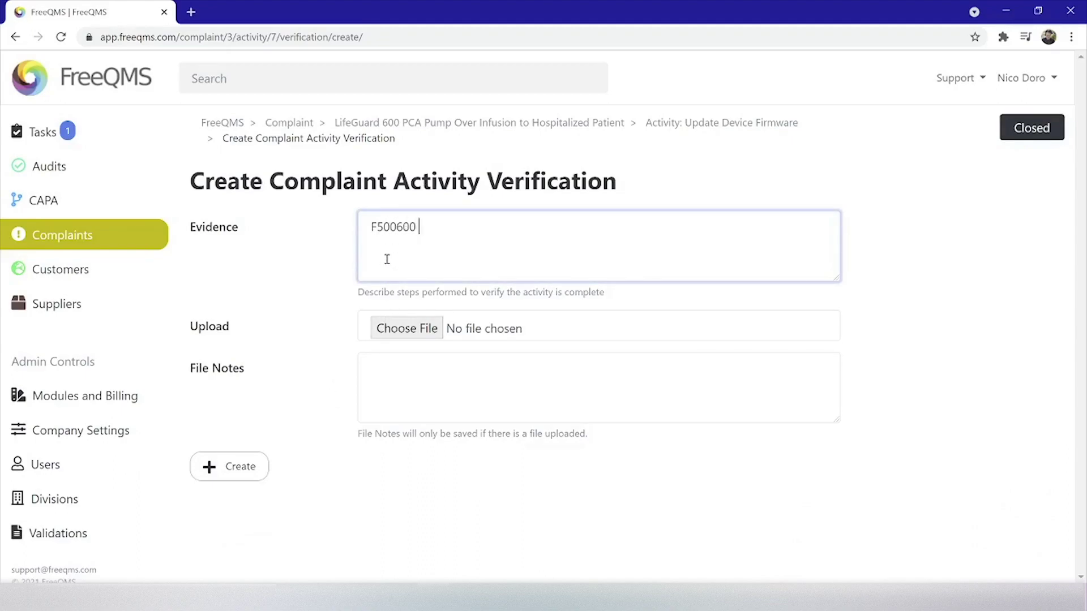
type("Firmware Rev 3 updated b")
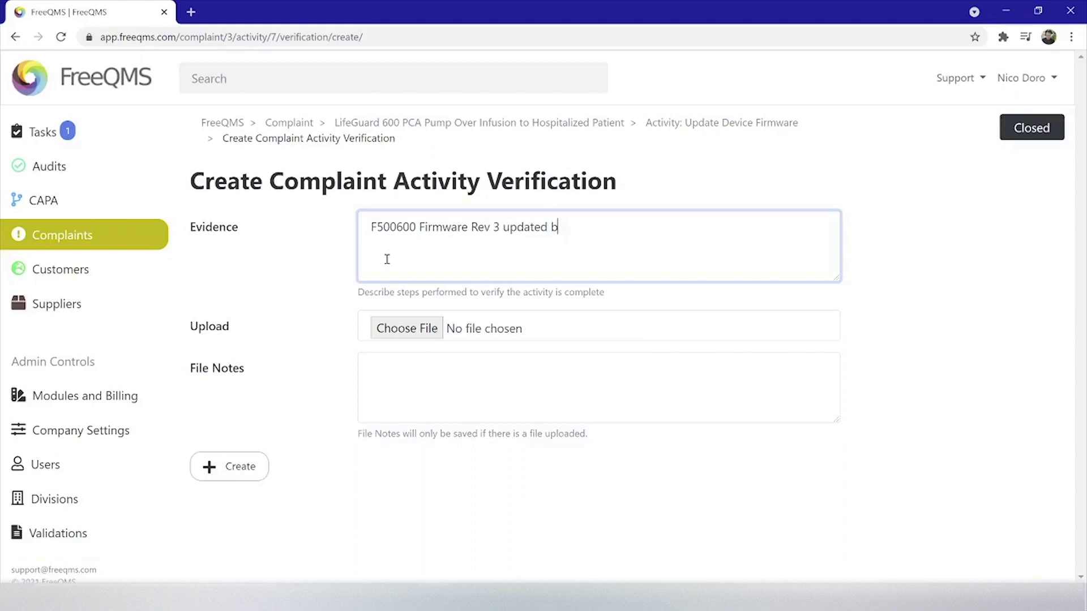
type("y Change Order 100800 on 14SEP2021")
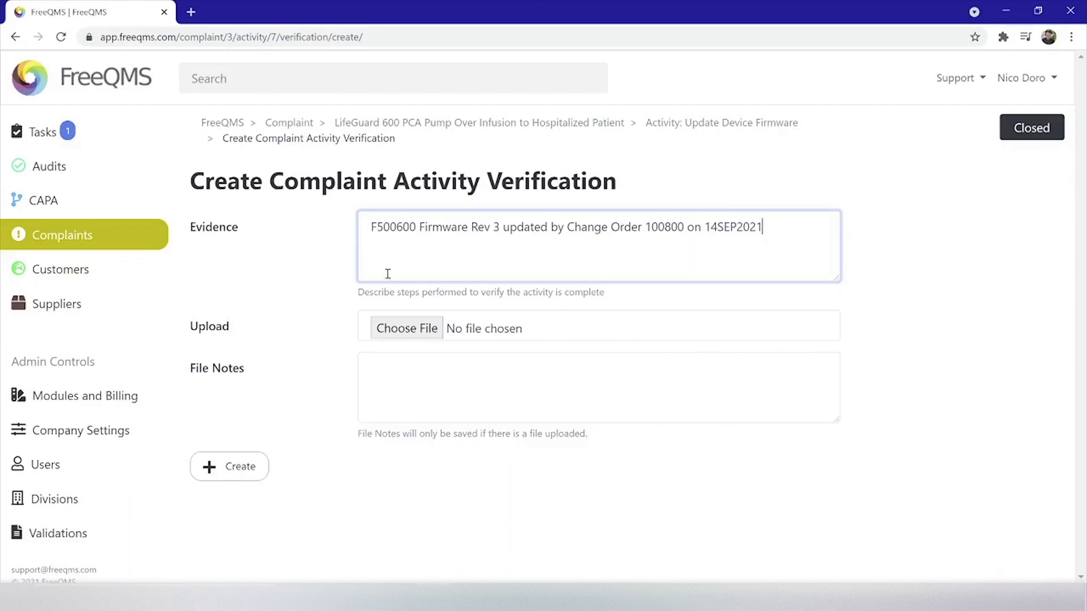
- Attach the file 14SEP2021 F500600 Firmware Rev 3.frm to the verification and create it
left_click(403, 329)
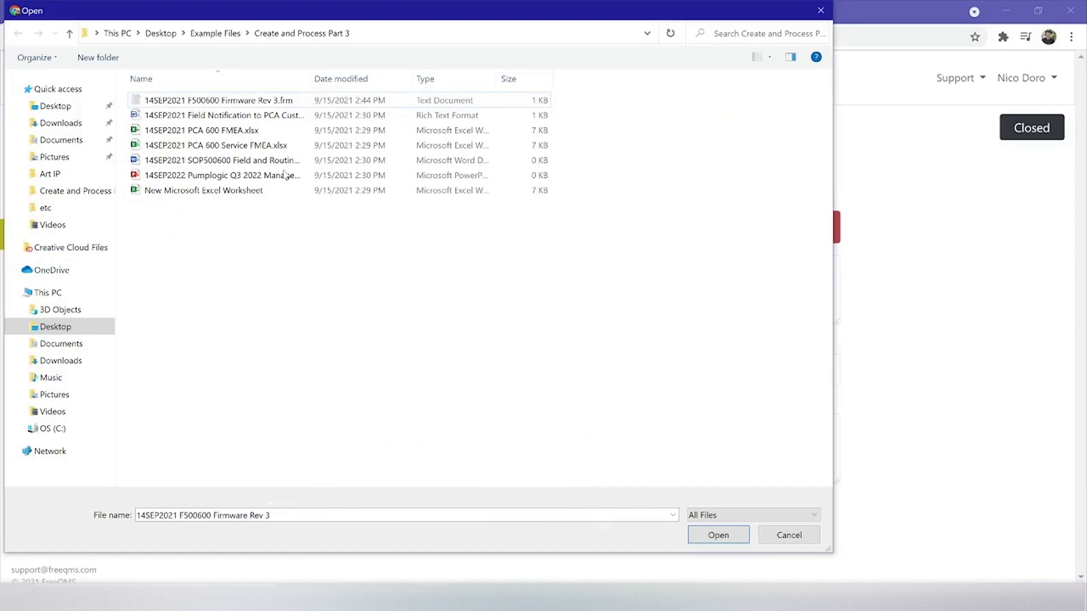
double_click(266, 102)
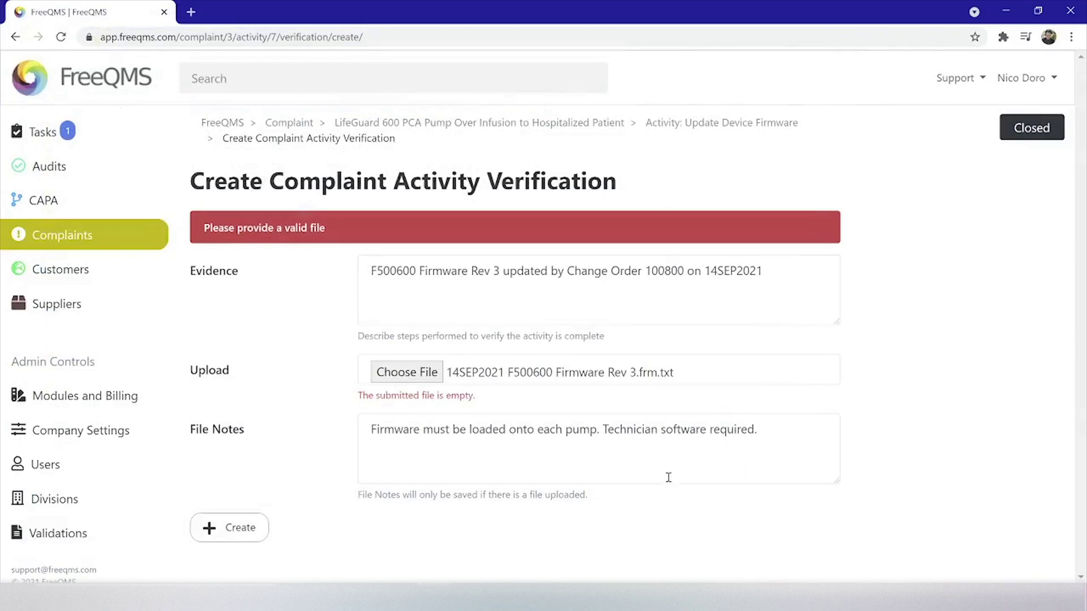
left_click(236, 523)
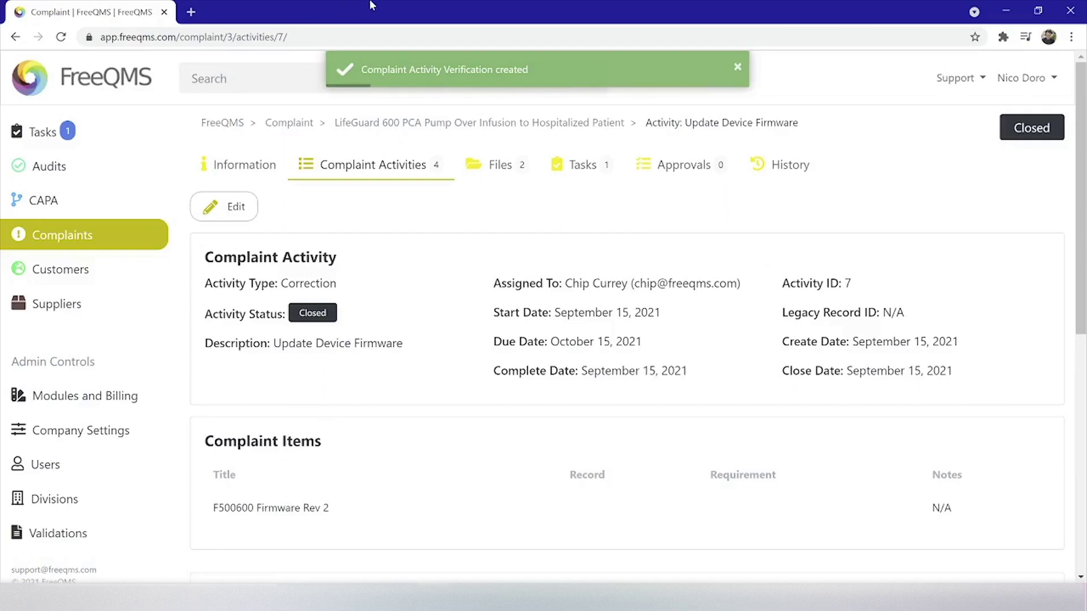
- Start another activity verification with the evidence "Current FMEA showing cited risk tag." and attach the file 14SEP2021 PCA 600 FMEA.xlsx
scroll(322, 412, "down", 1)
scroll(322, 412, "down", 7)
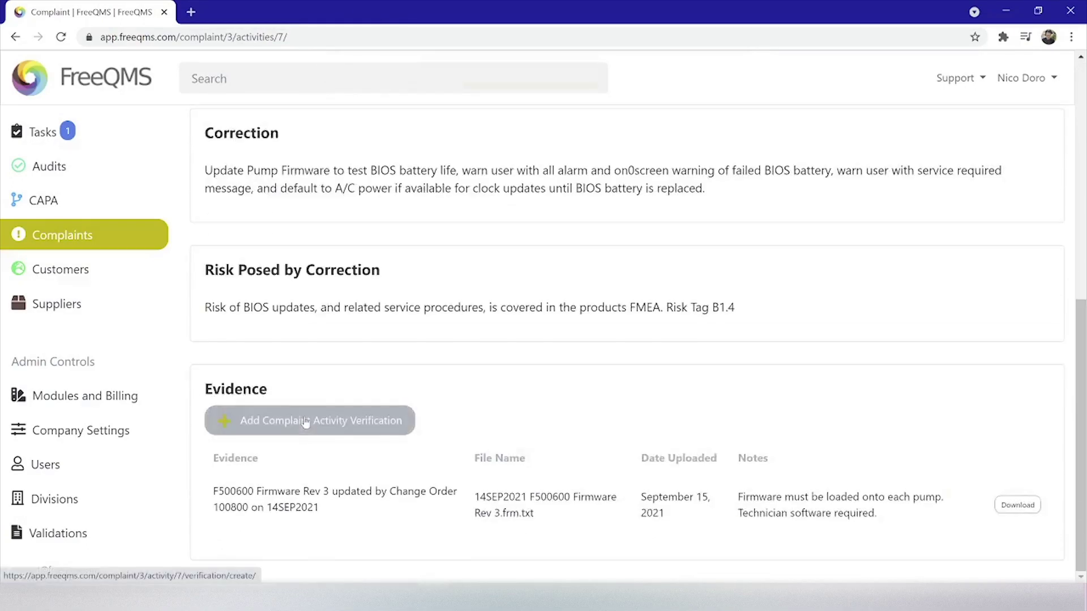
left_click(304, 419)
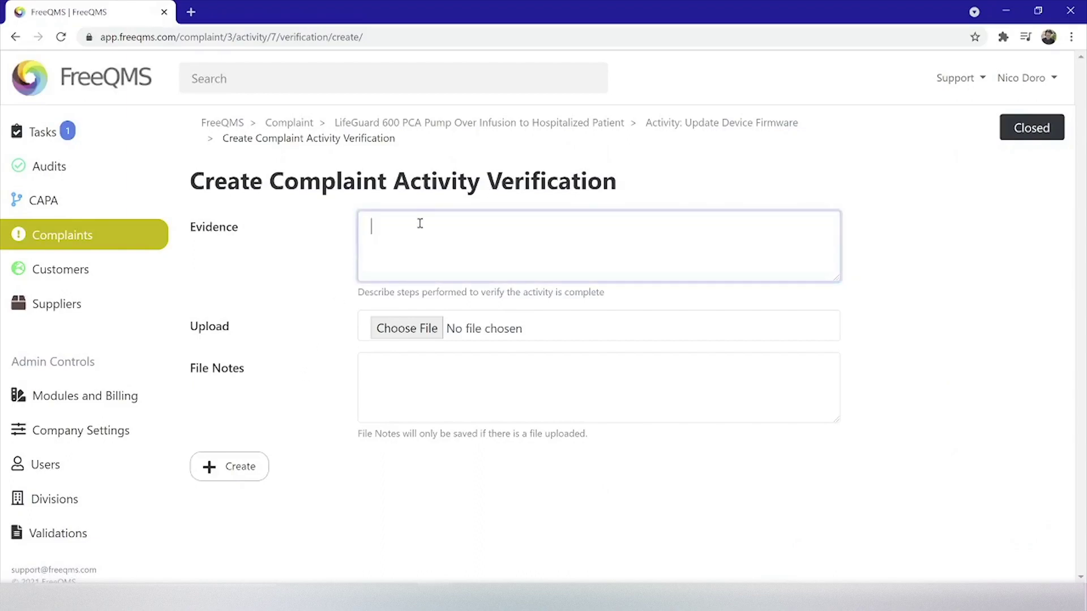
type("urrent FMEA showing cited risk tag.")
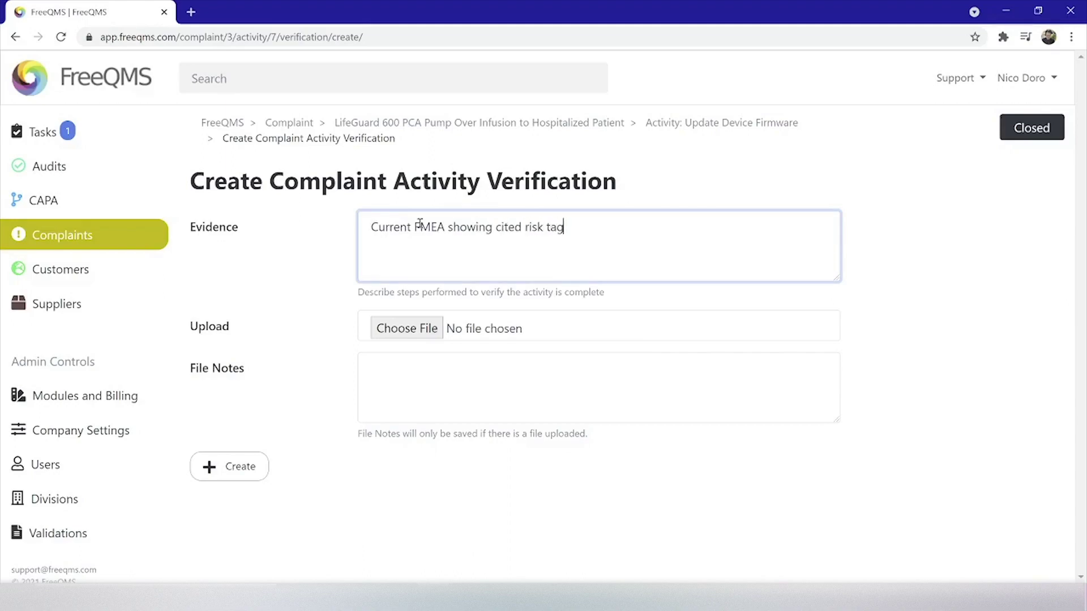
left_click(410, 330)
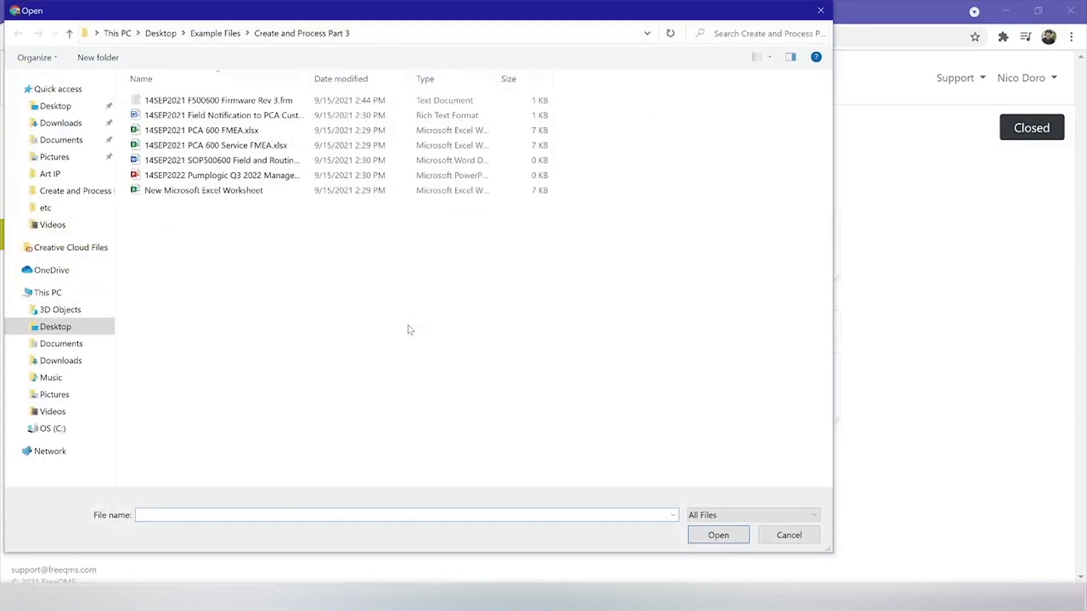
left_click(252, 132)
double_click(253, 133)
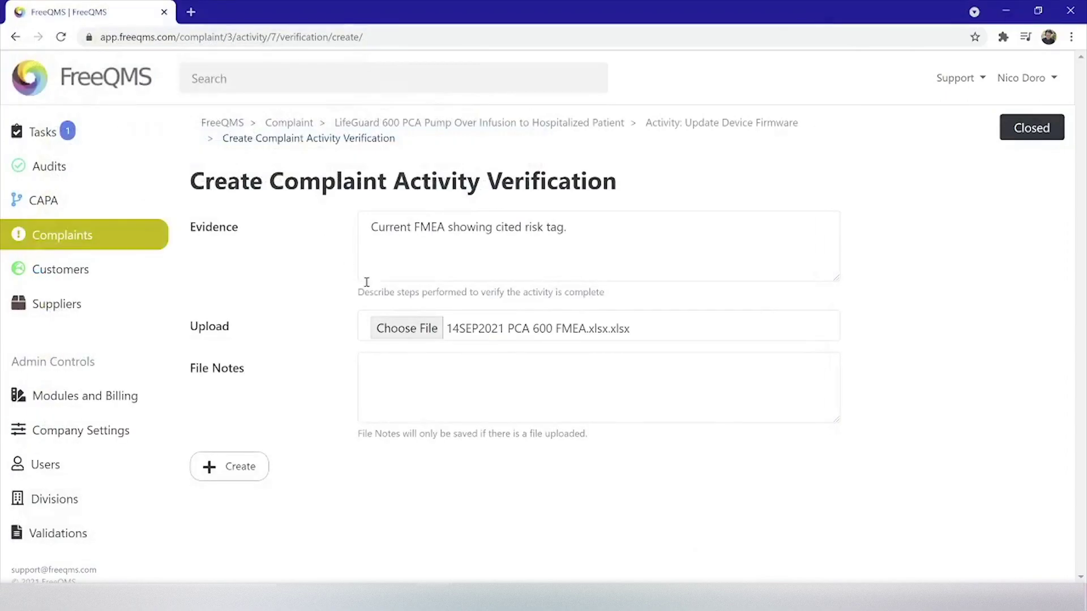
- Enter N/A as the file notes for the FMEA evidence and create the activity verification
left_click(437, 356)
type("N/A")
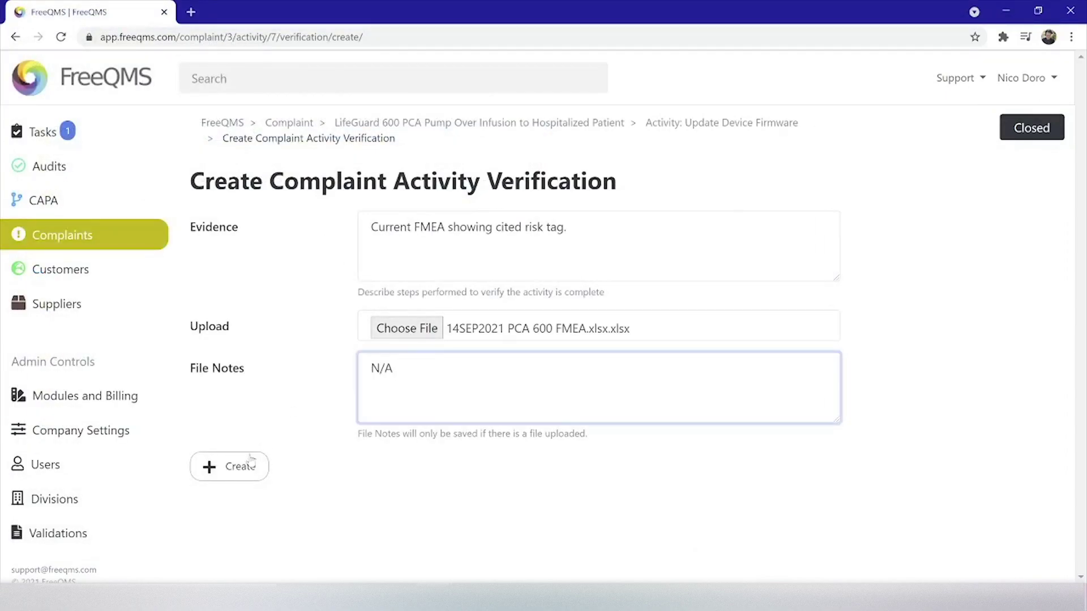
left_click(235, 467)
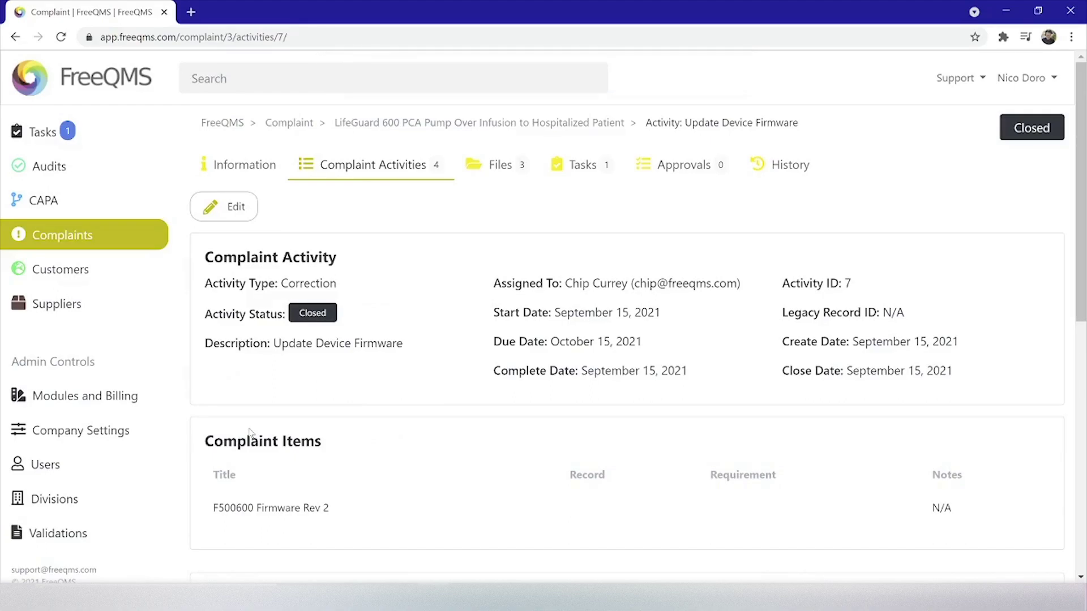
- Start a new Corrective Action activity for the complaint with the description "Update Service SOP"
left_click(358, 172)
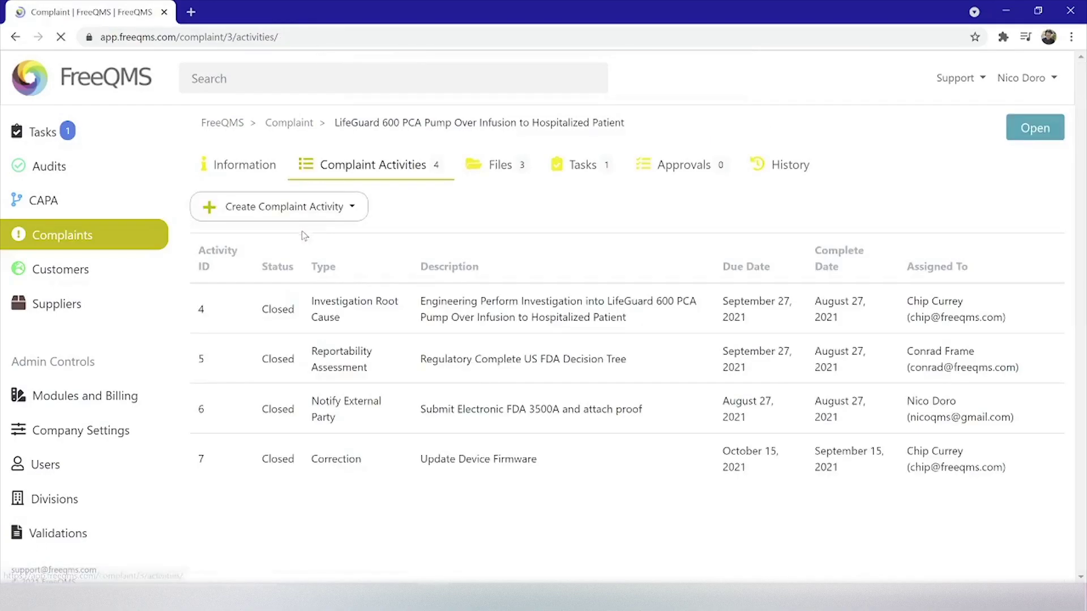
left_click(272, 212)
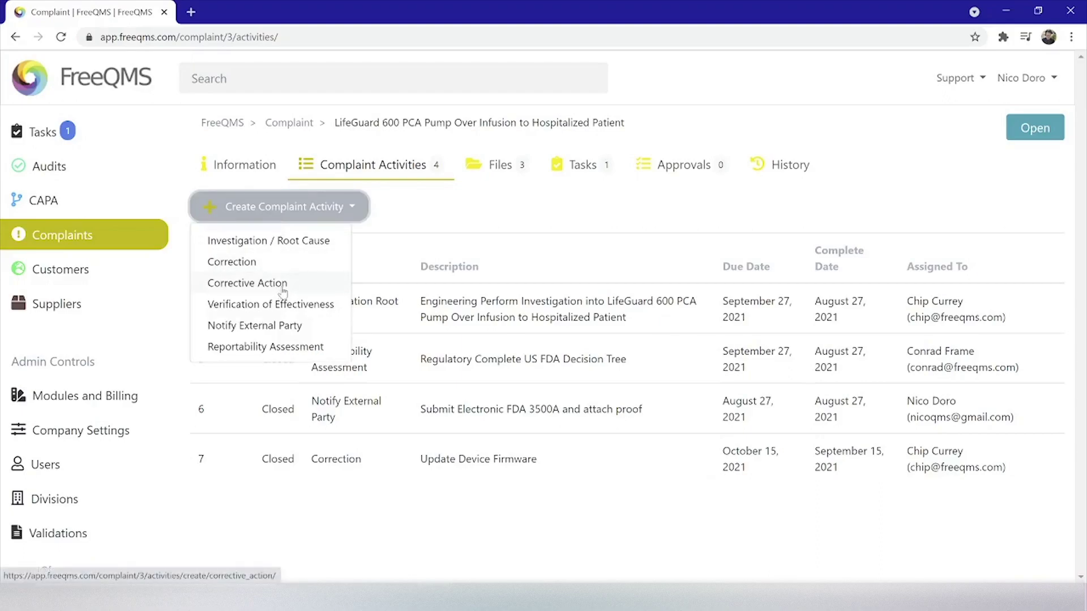
left_click(247, 283)
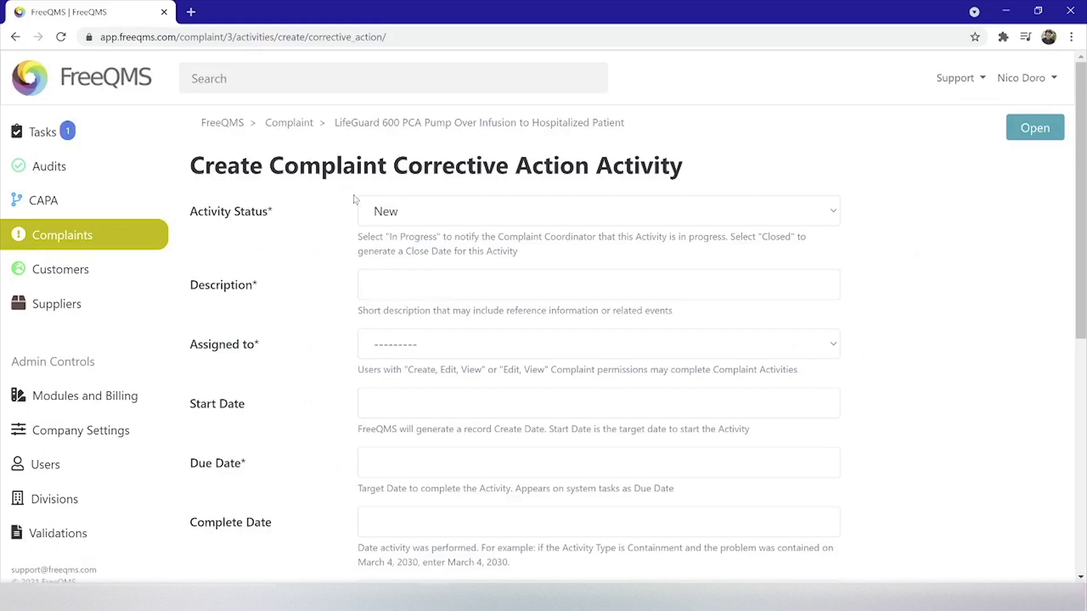
left_click(396, 279)
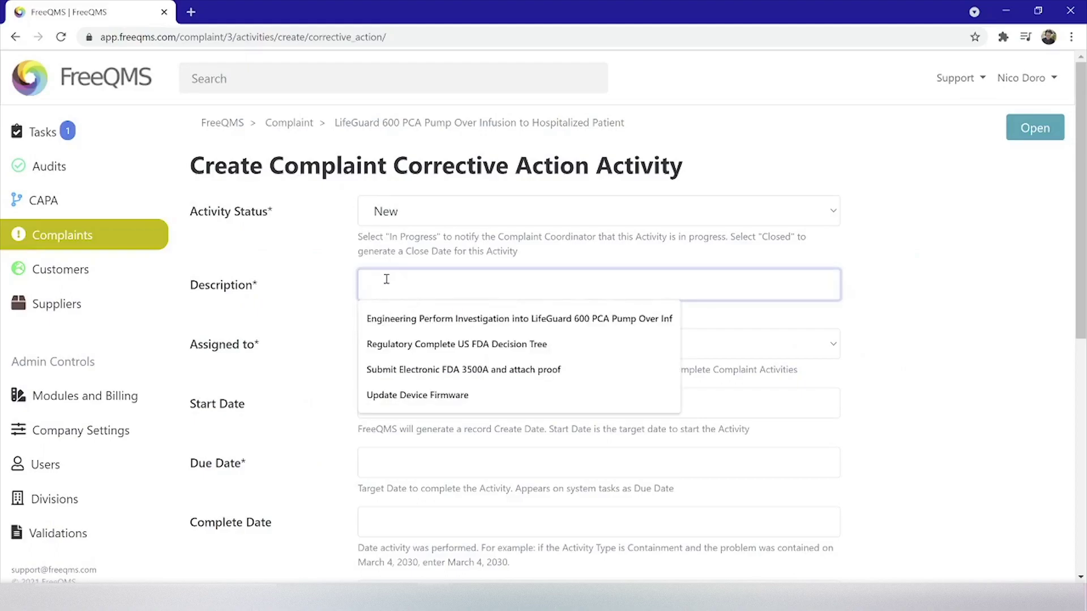
type("Update Service SOP")
key("Tab")
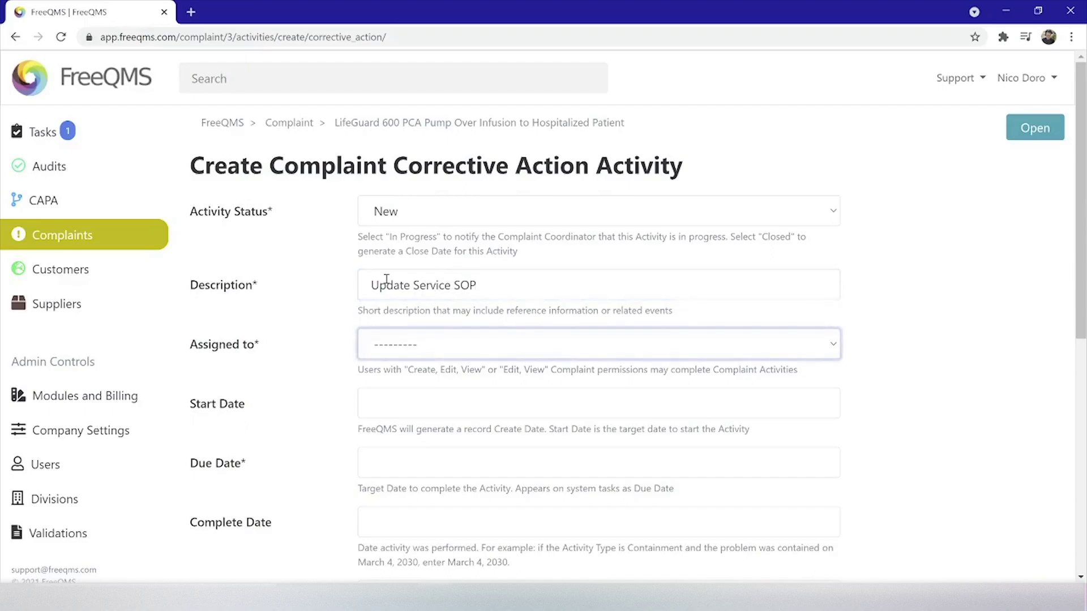
- Assign the activity to the user who handled the Reportability Assessment and set the start date to September 15, 2021
left_click(409, 355)
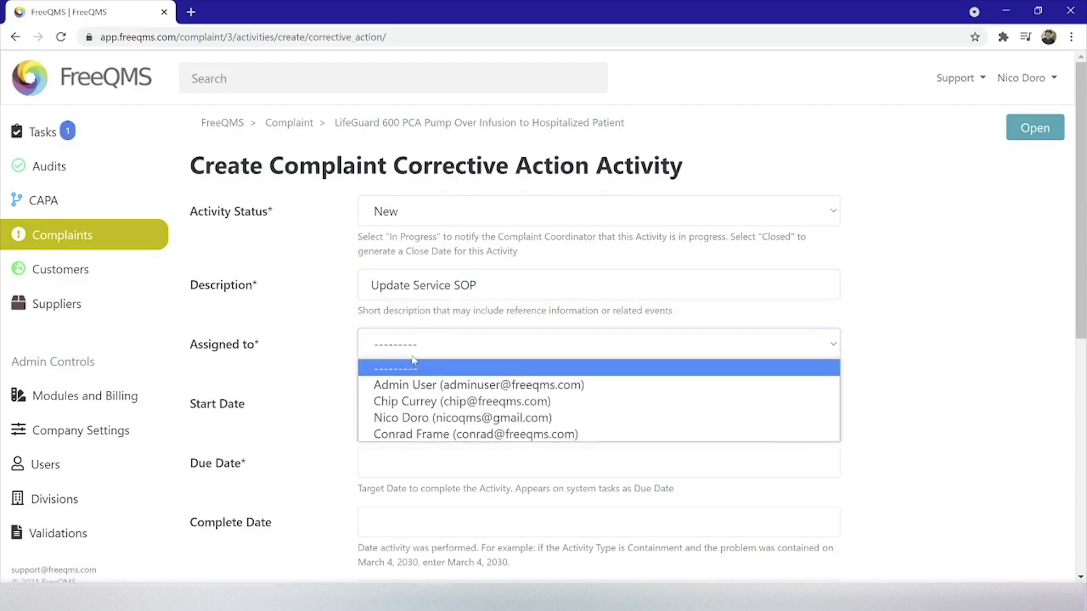
left_click(384, 434)
left_click(398, 408)
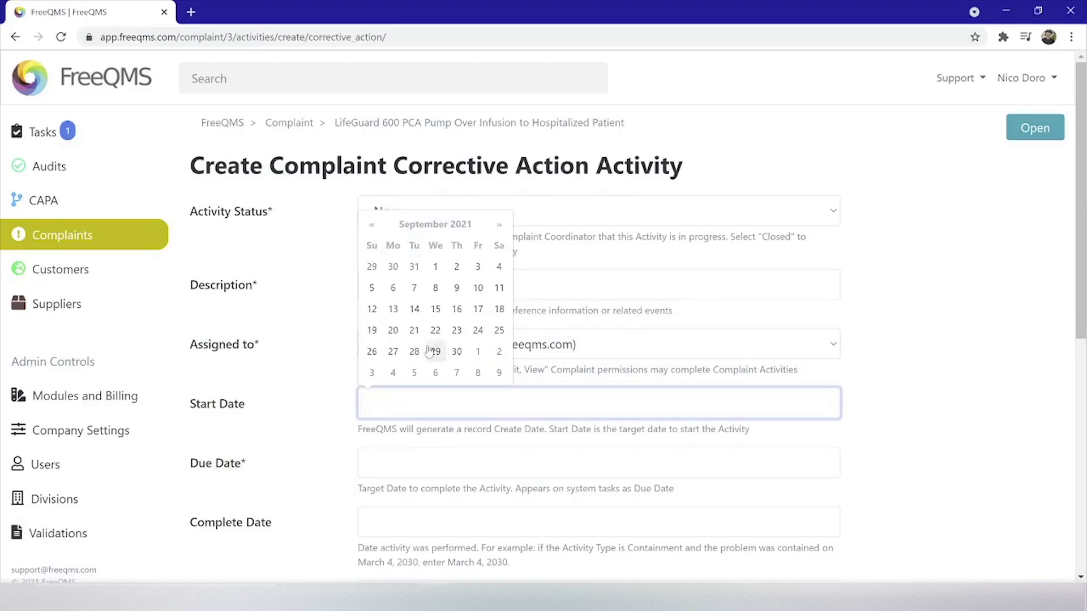
left_click(434, 309)
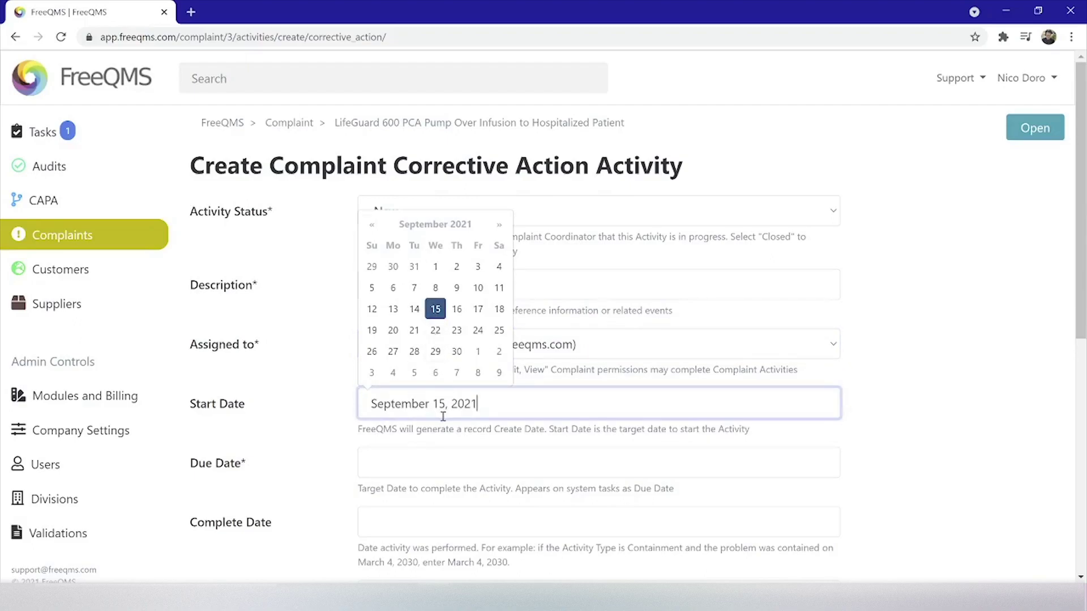
- Set the corrective action activity's due date to September 15, 2022
left_click(430, 451)
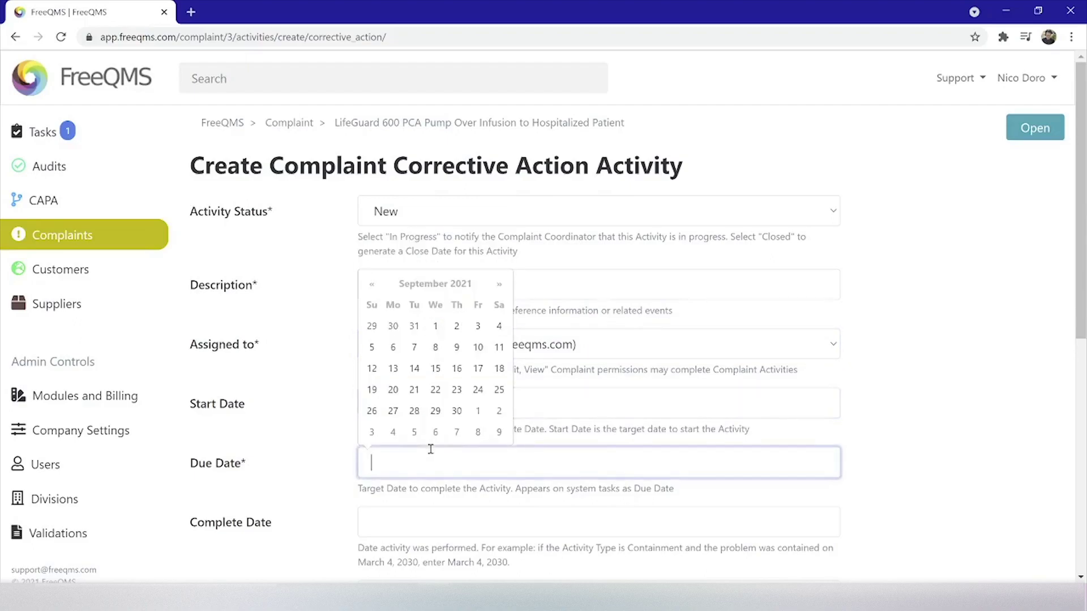
left_click(499, 284)
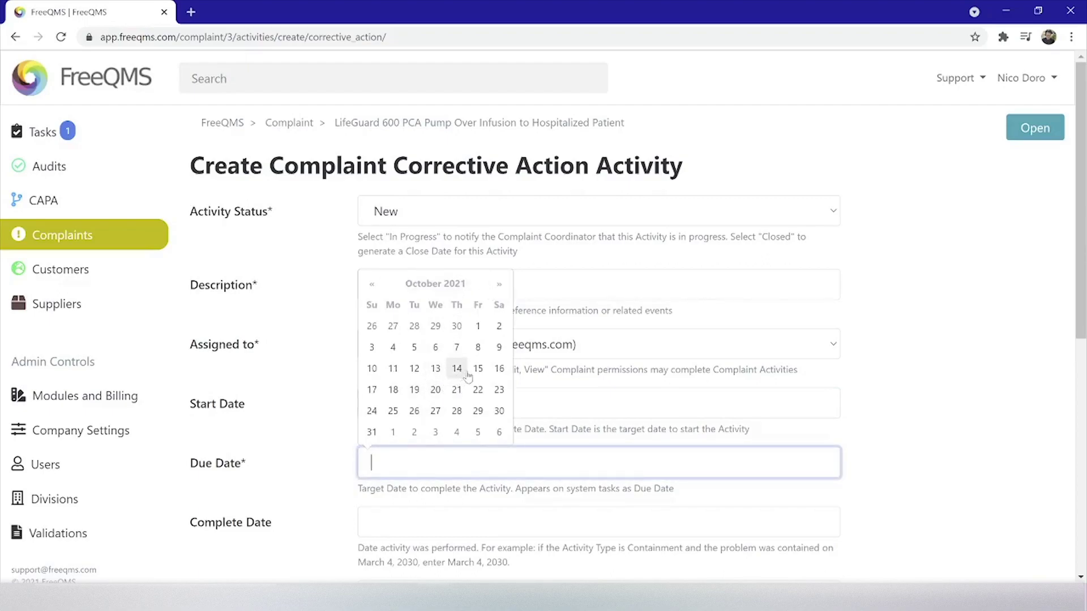
left_click(371, 283)
left_click(417, 284)
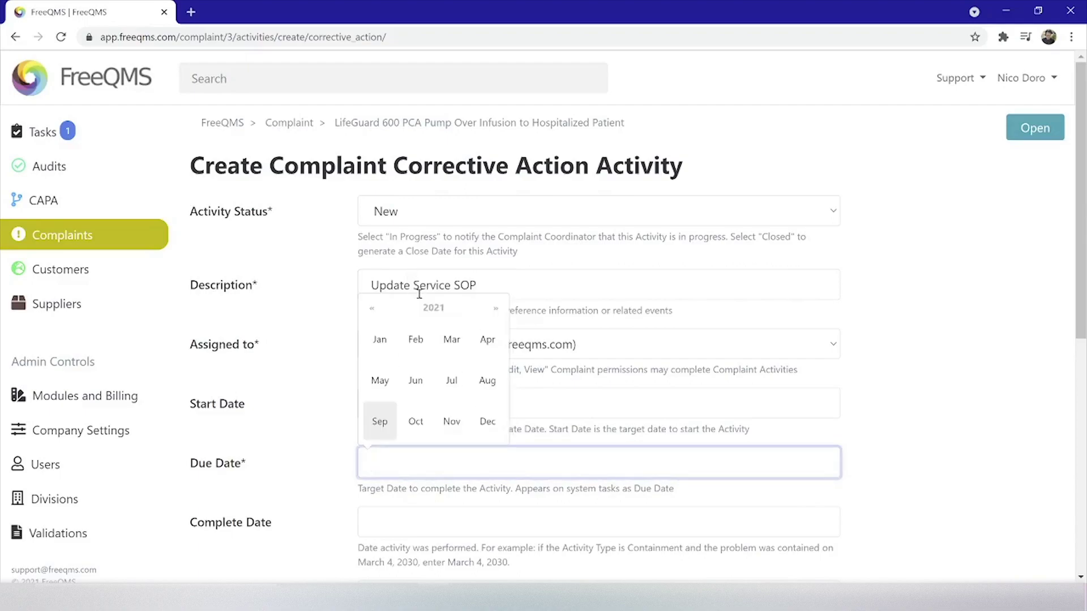
left_click(494, 310)
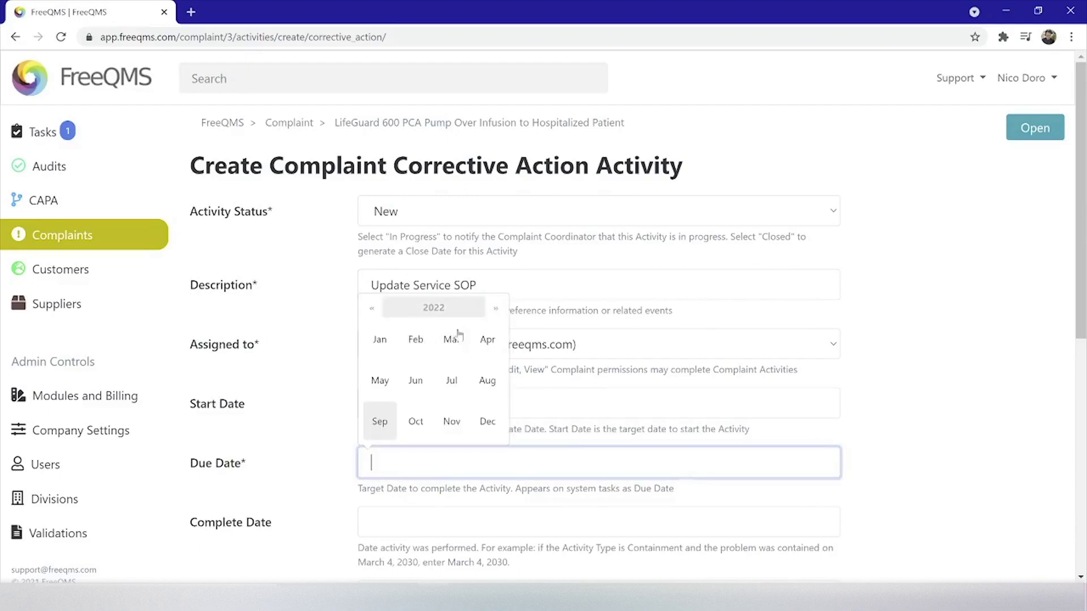
left_click(378, 421)
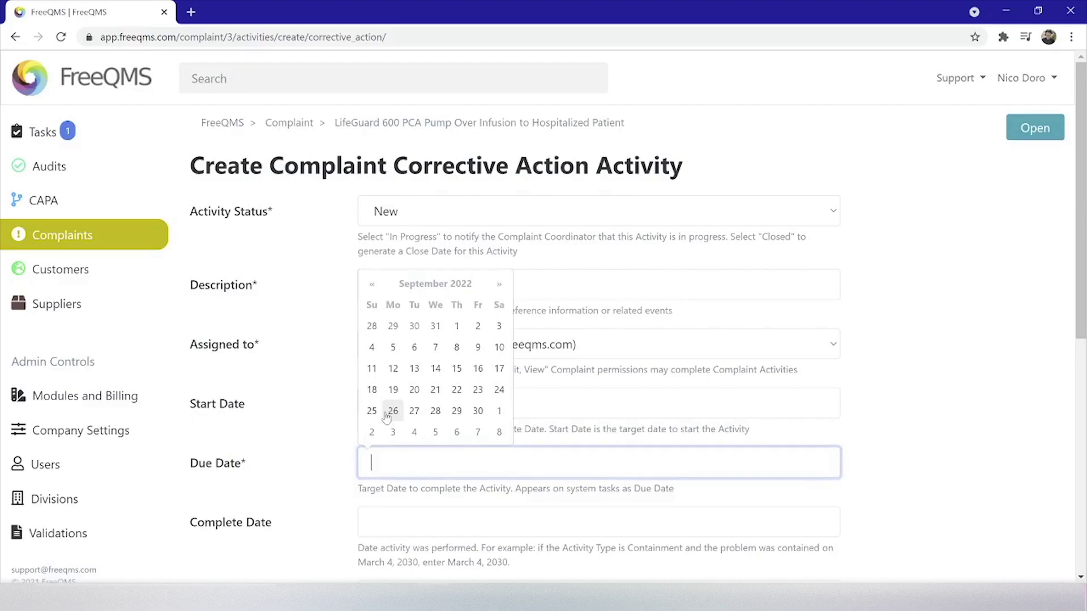
left_click(456, 369)
- Leave the complete date empty, enter N/A as the legacy record ID, and select the complaint item SOP500600 Field and Routing Service Rev 4
left_click(390, 516)
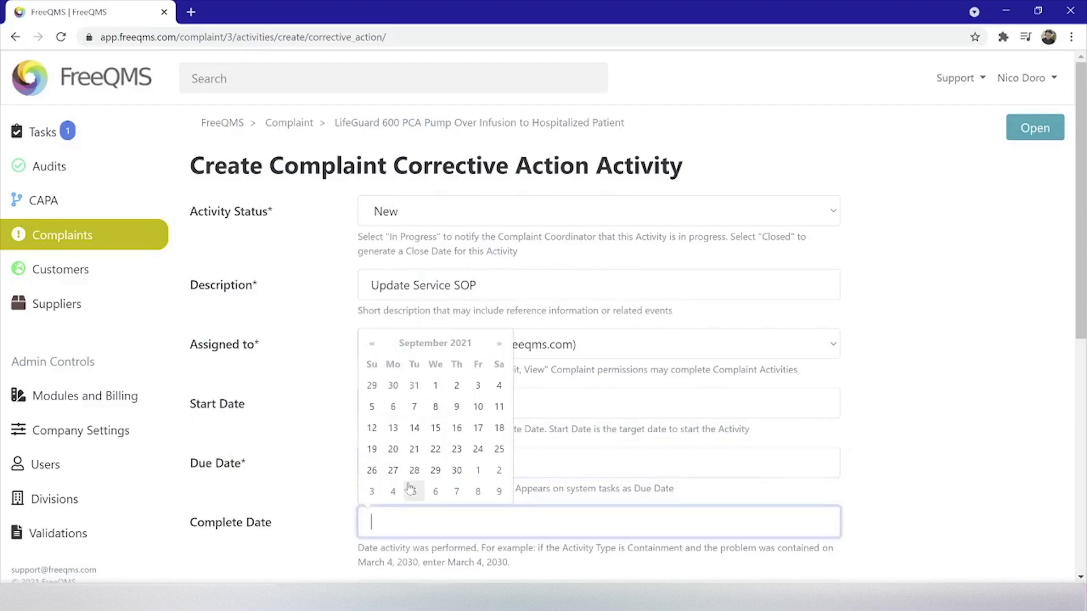
key("Tab")
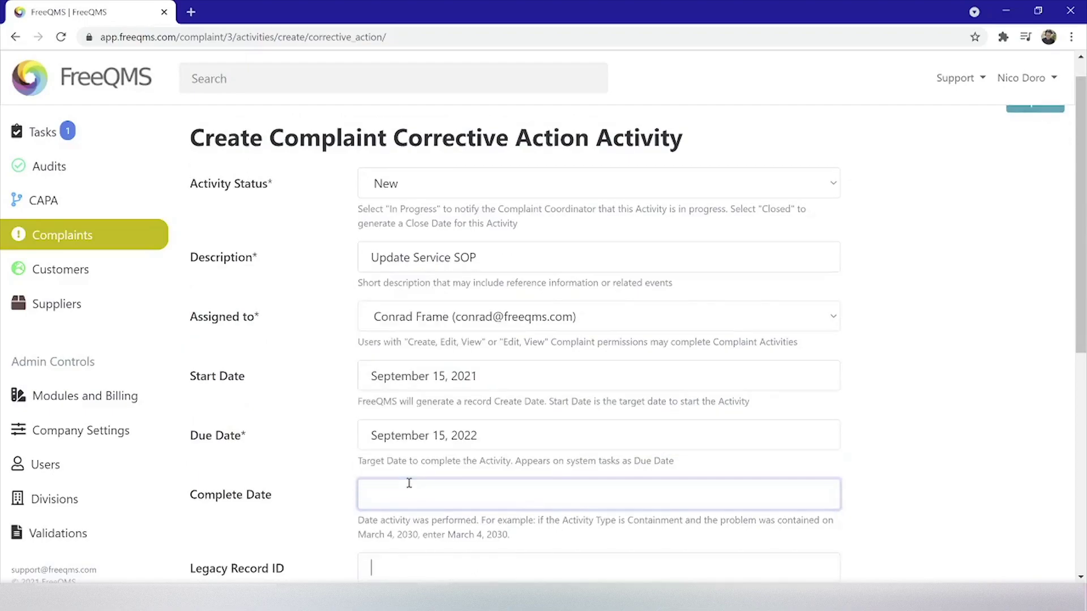
type("N/A")
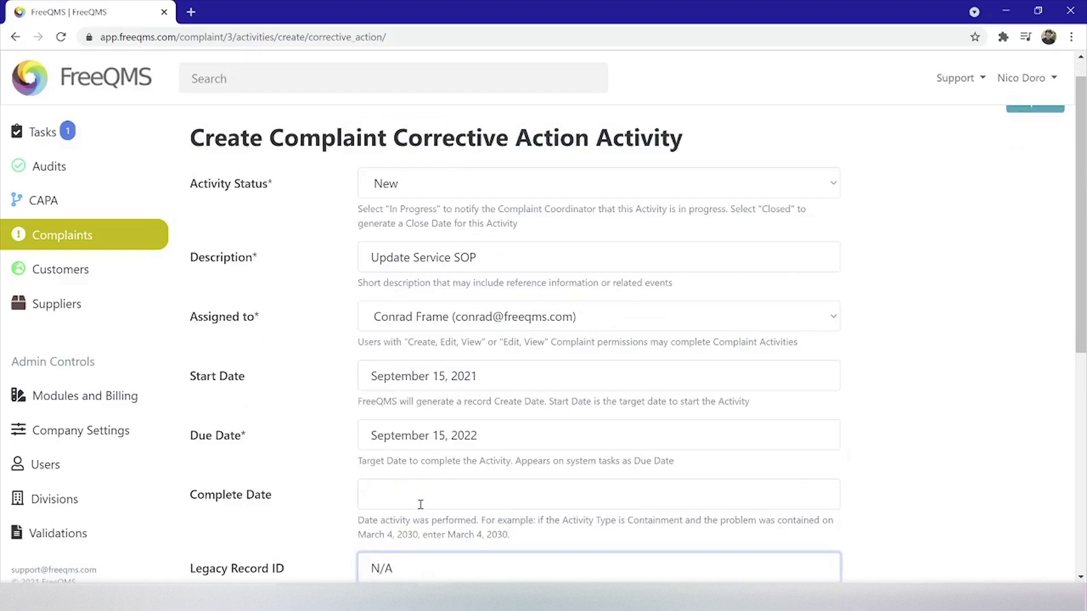
key("Tab")
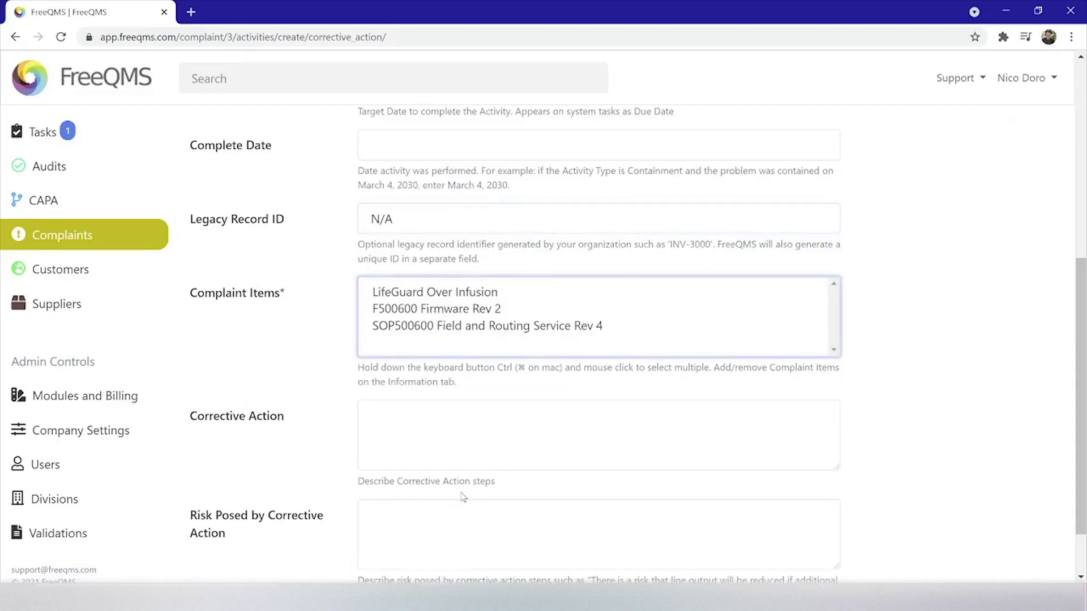
scroll(419, 448, "down", 1)
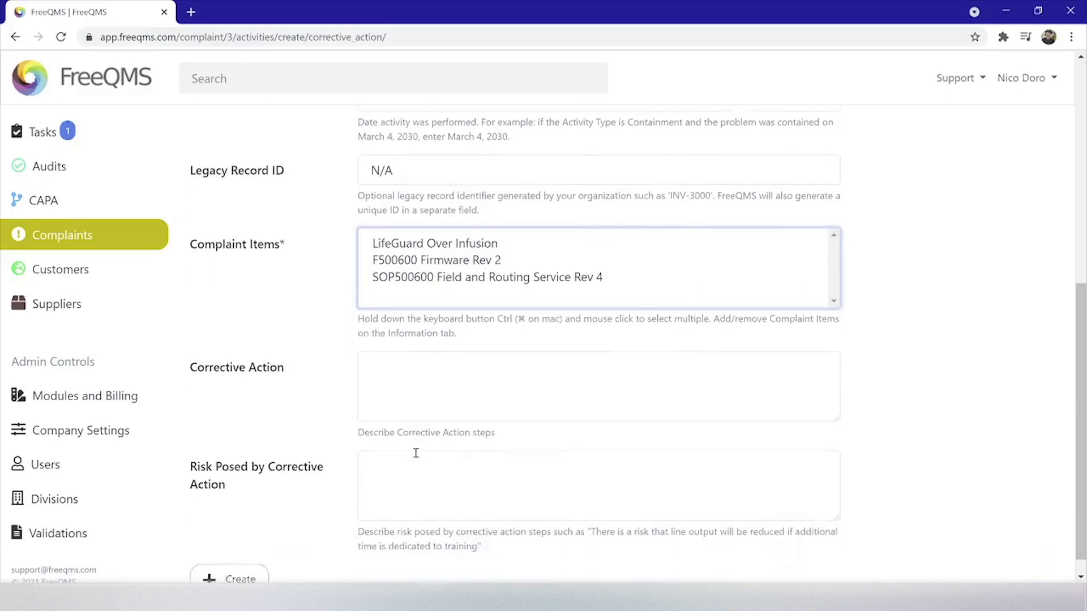
left_click(456, 260)
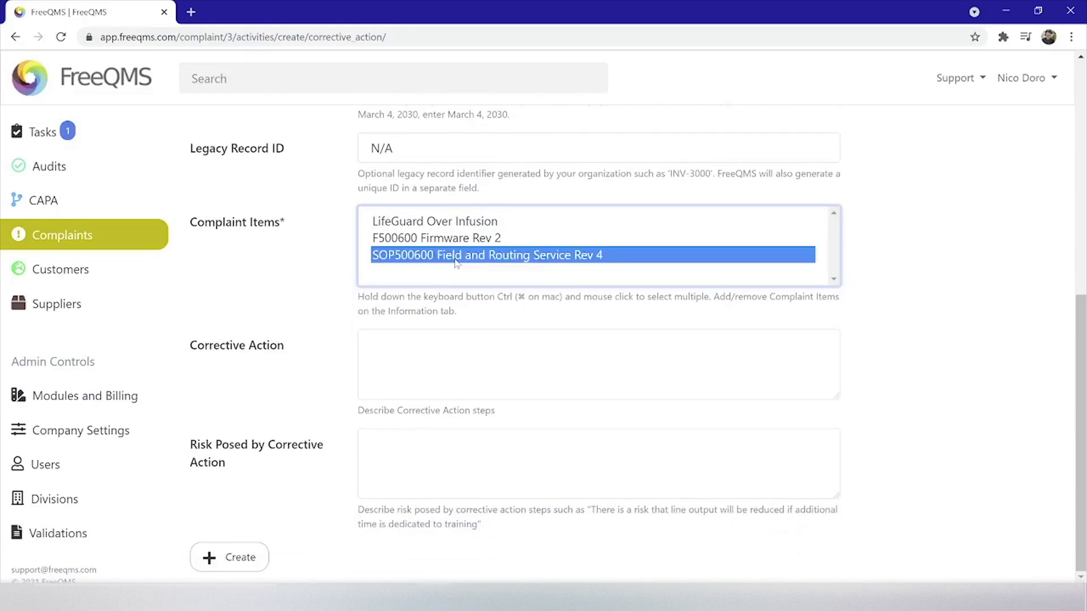
- Describe the corrective action as updating service procedures to require BIOS battery replacement by device age and service interval, latest firmware at every service, and VOE follow-up
left_click(482, 378)
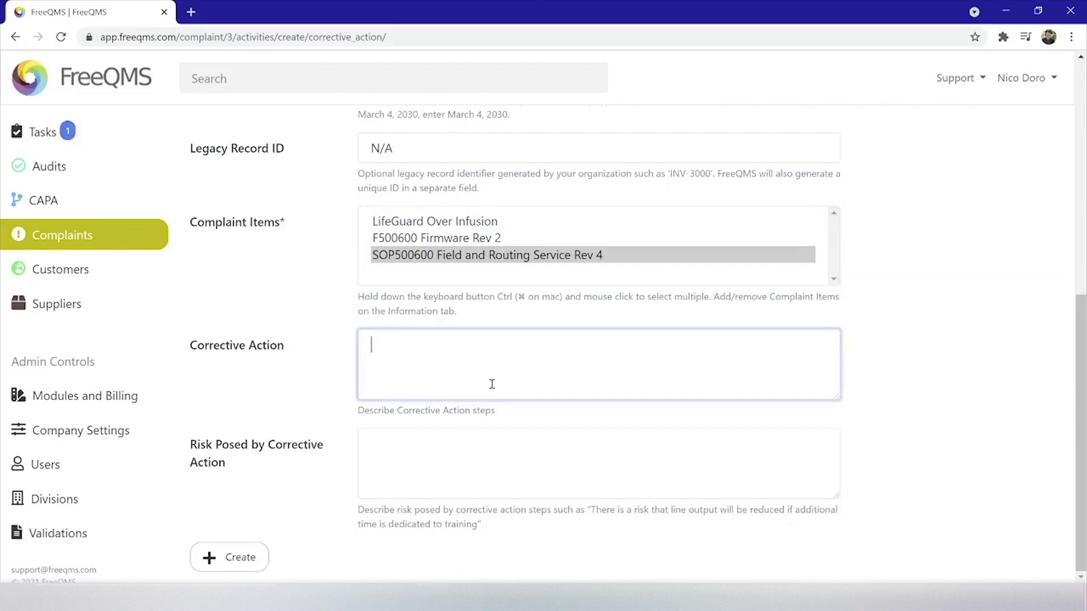
type("Update field and in-house service procedure to include requirement to replace BIOS battery during service depending on age of dec")
key("BackSpace")
type("vice and time since last service. Update procedure to require all units have")
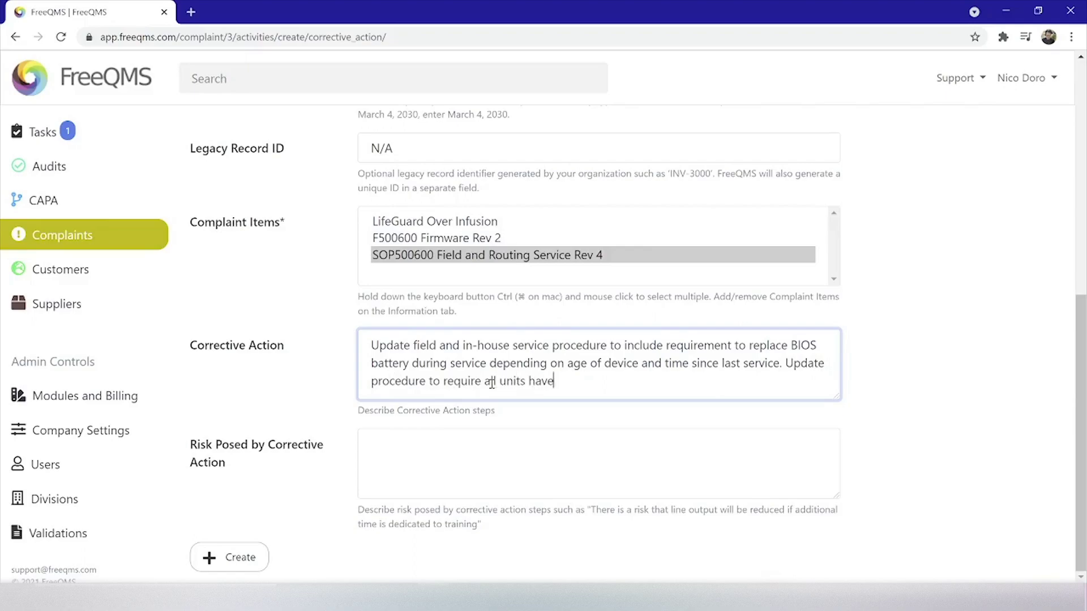
type(" the most recent firmware installing during any serv")
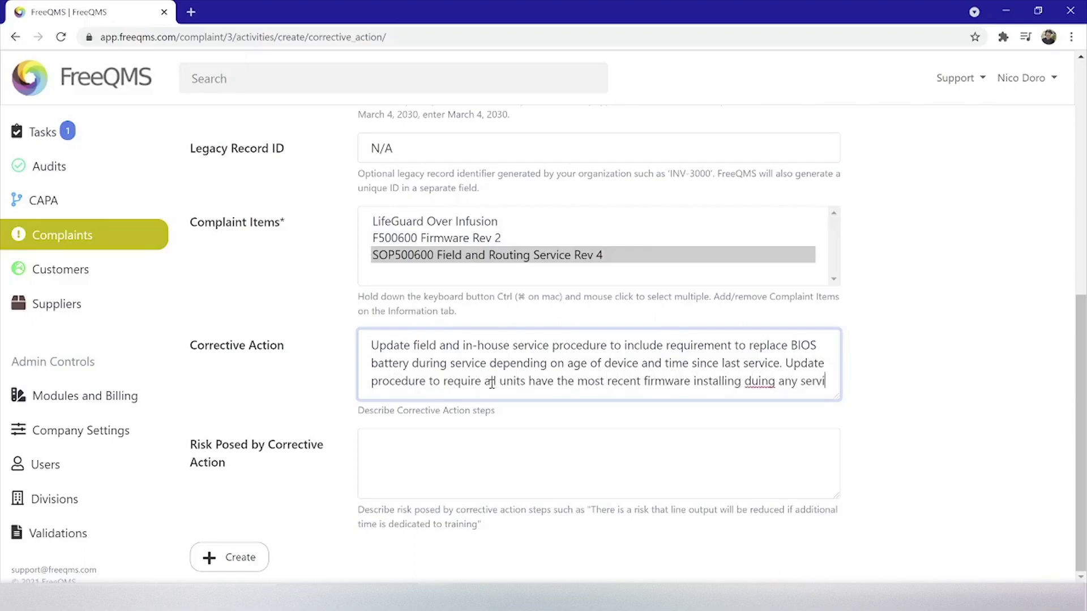
type("ice. Fol")
left_click(390, 396)
type("r")
left_click(527, 396)
type("l")
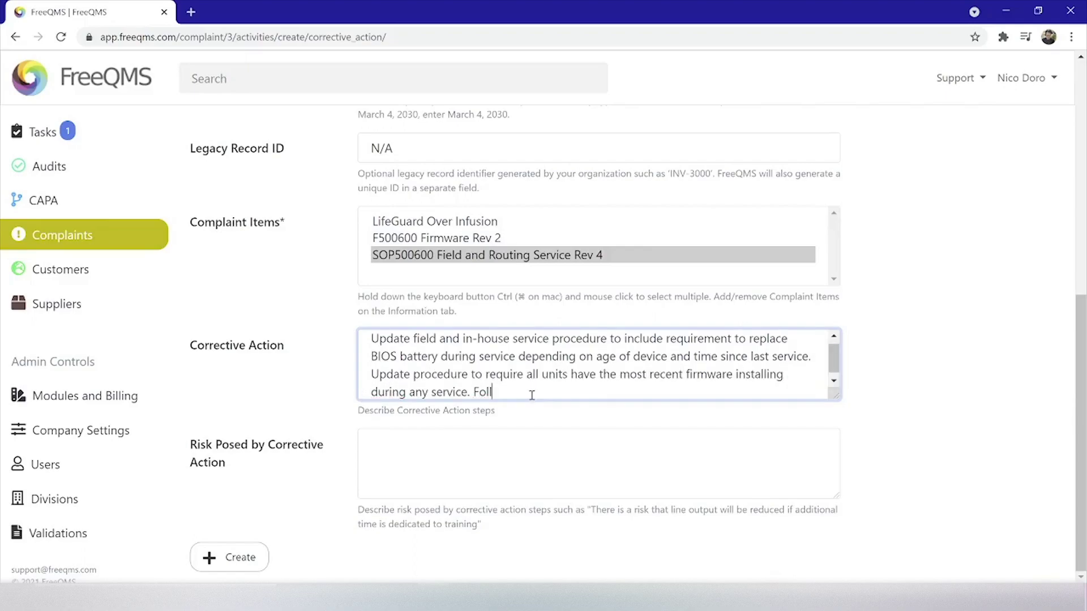
type("ow-up with VOE activity.")
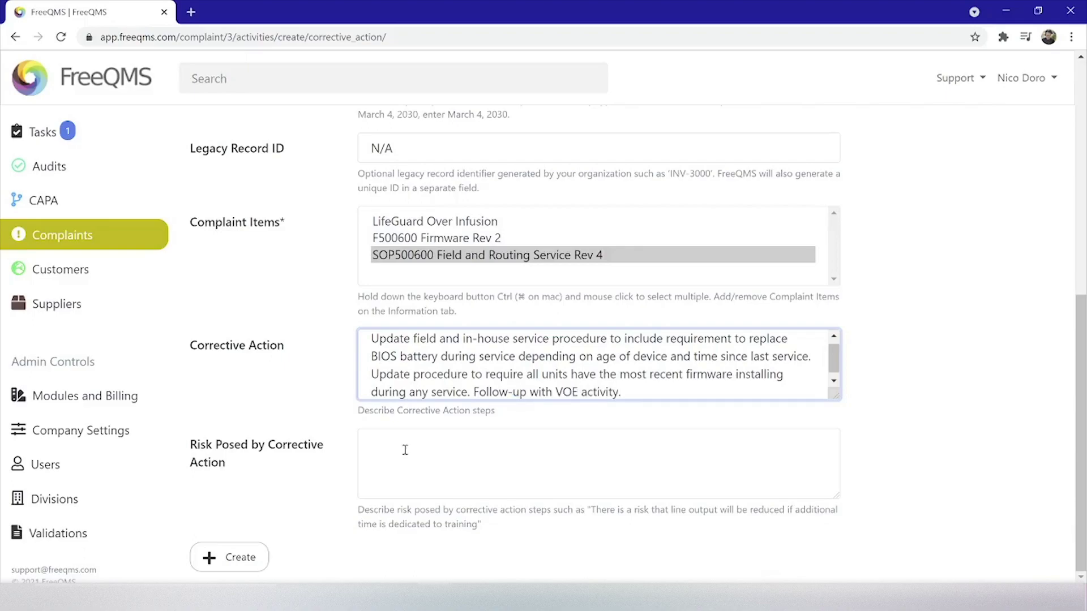
- Describe the risk with FMEA risk tags B1.4 for BIOS updates, P1.7 for battery failure and S1.6 for service events, and create the activity
left_click(454, 475)
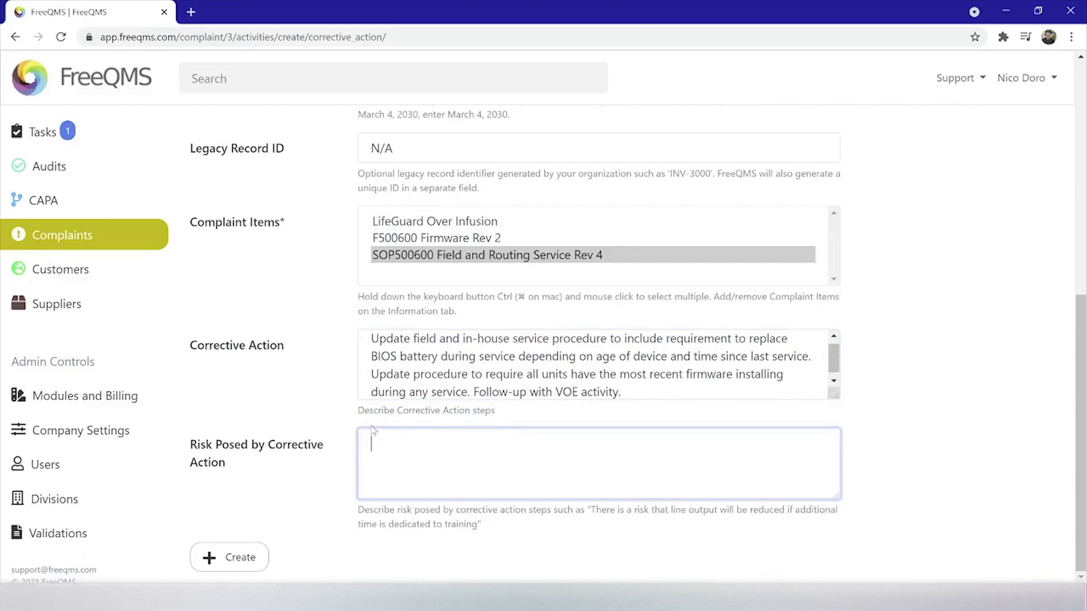
type("Risk of BIOS updates, and related service pro")
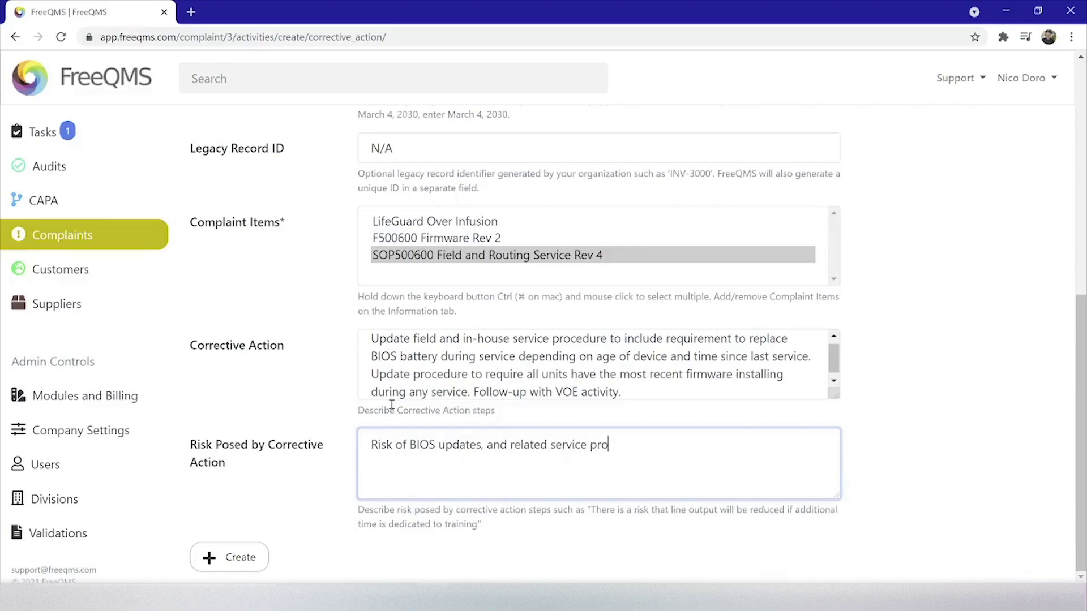
type("cedures, is covered in the products FMEA. Risk Tag B1.3")
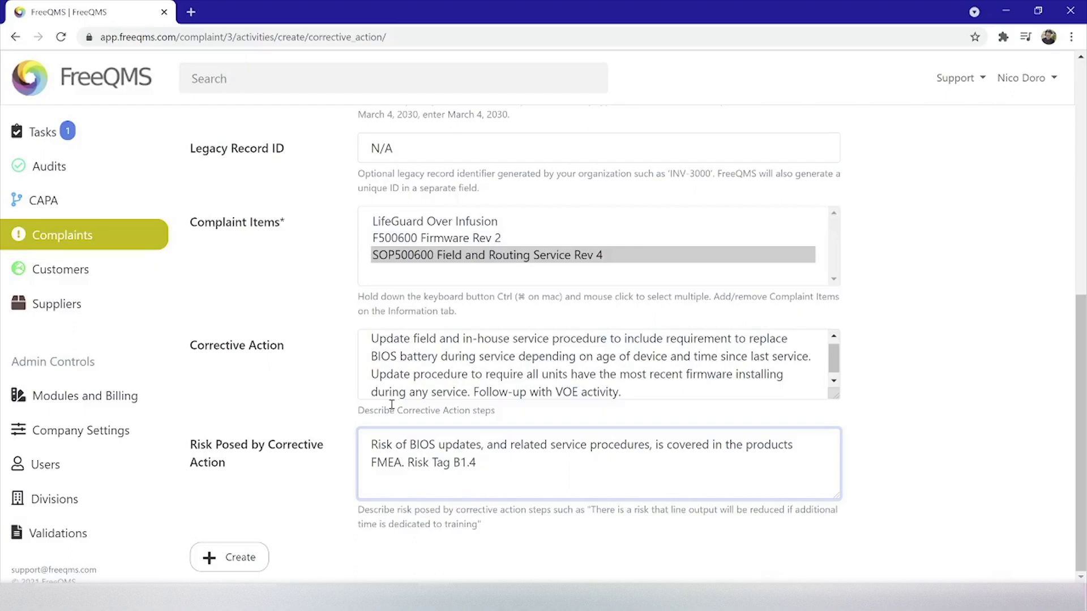
type("Risk of battery failure is covere")
type("d in the products FMEA. Risk Tag ")
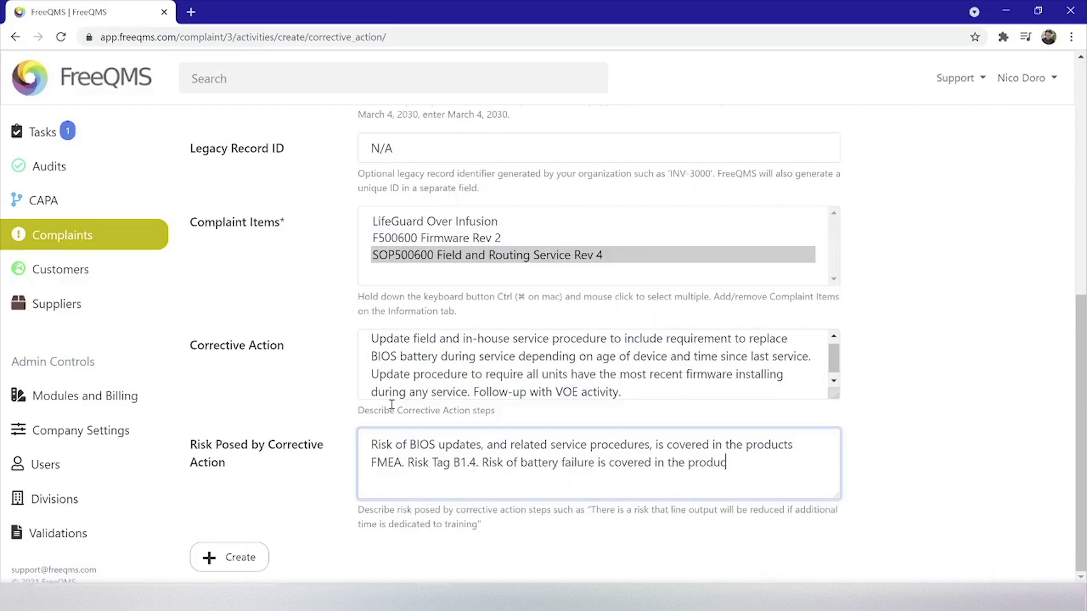
type("P1.y. Risk of service events is co")
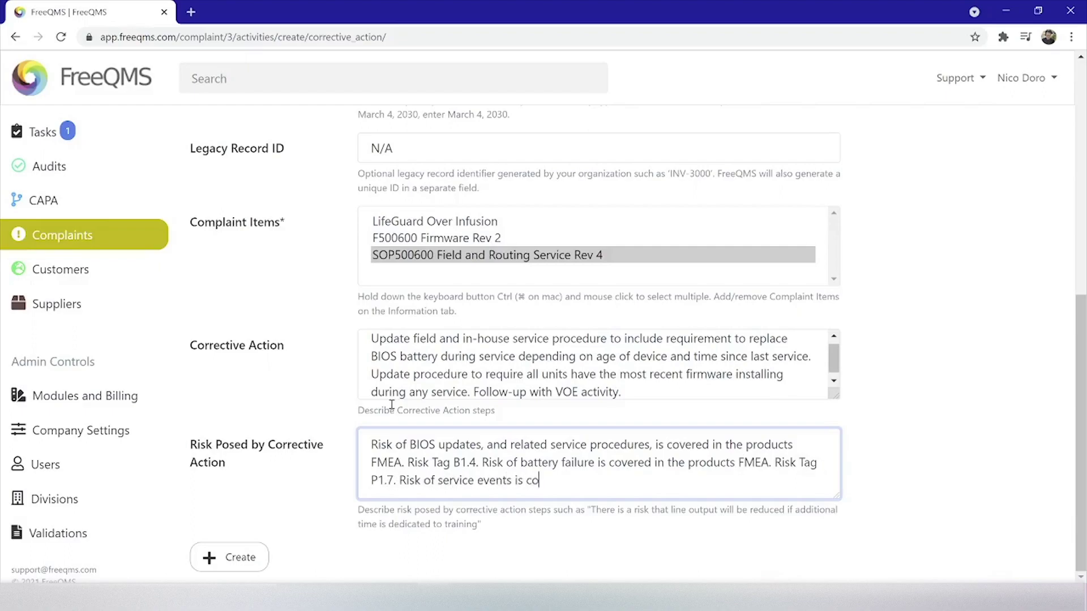
type("vered in the products FMEA. Risk Tag S1.7")
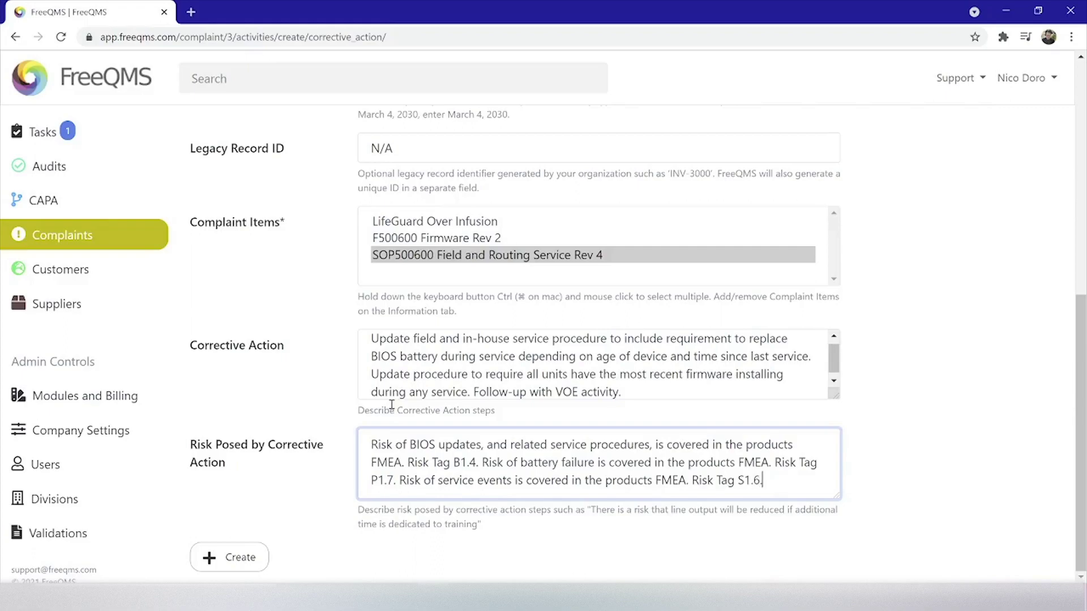
left_click(252, 558)
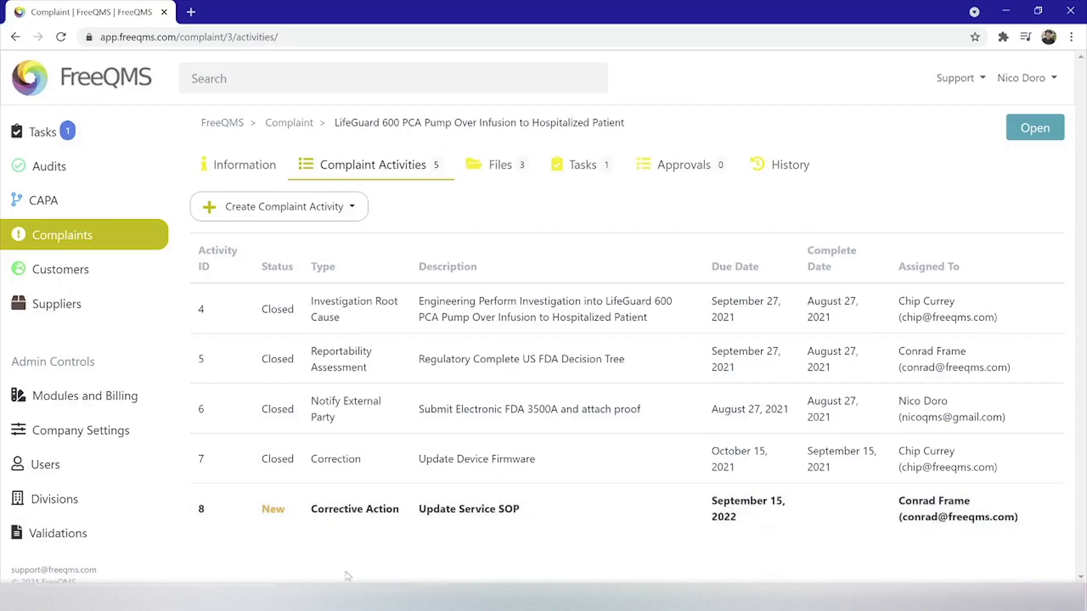
- Set the Update Service SOP corrective action activity's status to Closed with complete date September 15, 2021, and save it
double_click(431, 508)
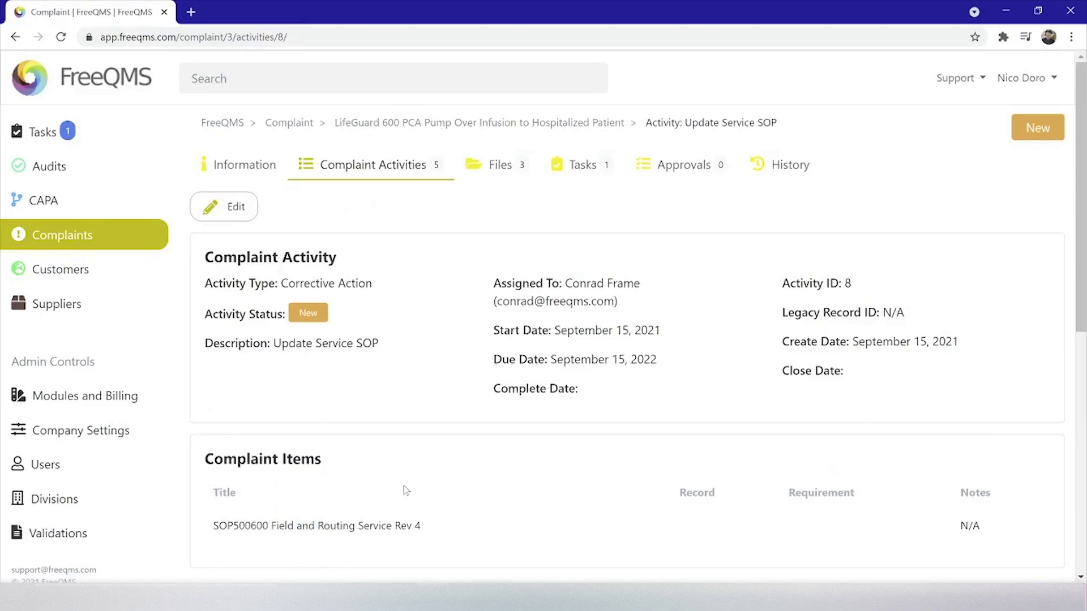
scroll(406, 488, "down", 3)
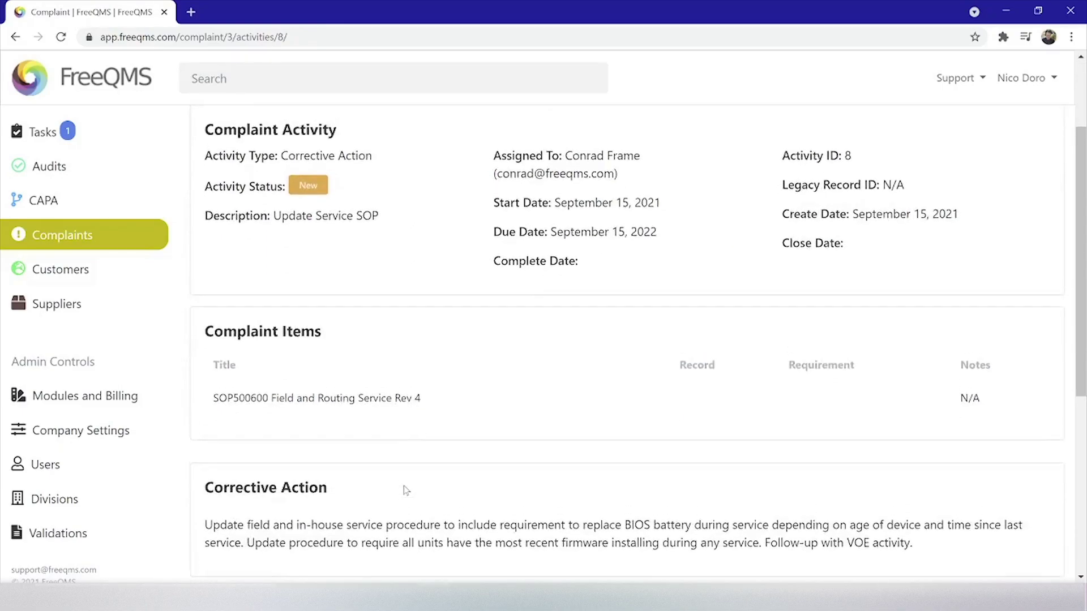
scroll(339, 385, "up", 3)
left_click(207, 205)
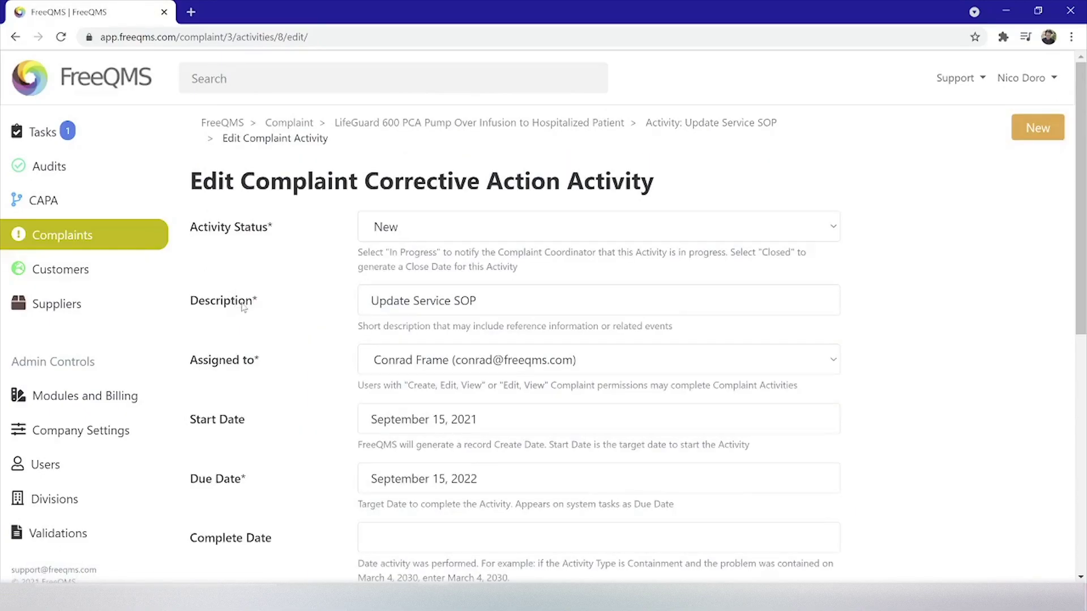
left_click(458, 232)
left_click(415, 285)
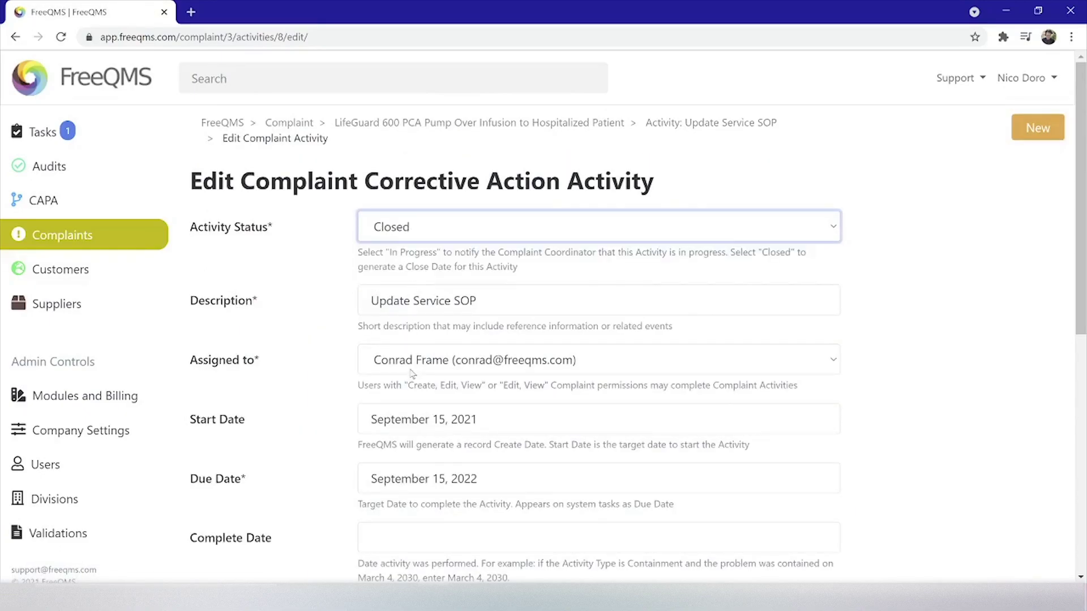
left_click(414, 532)
left_click(436, 443)
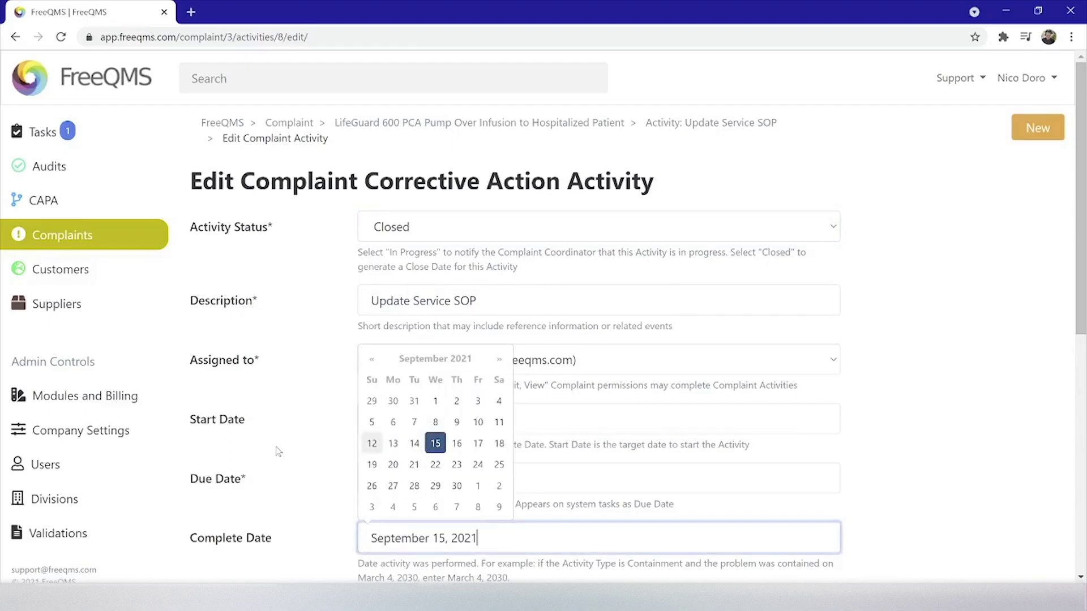
scroll(278, 451, "down", 8)
left_click(242, 558)
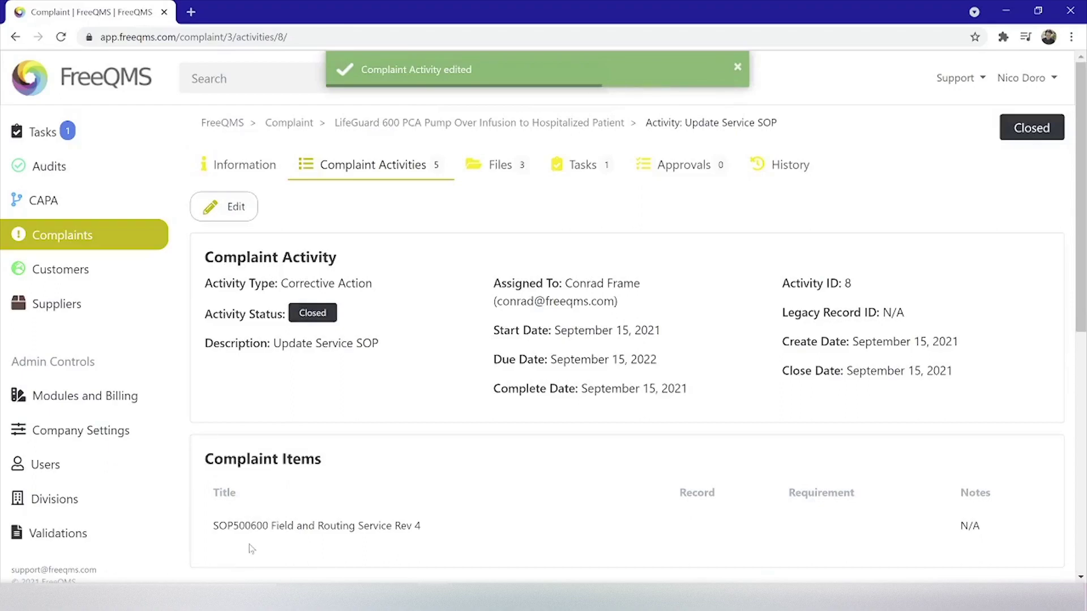
- Add a verification to the corrective action activity with the evidence text "Current Service FMEA, showing cited risk tags"
scroll(279, 514, "down", 6)
scroll(321, 508, "down", 2)
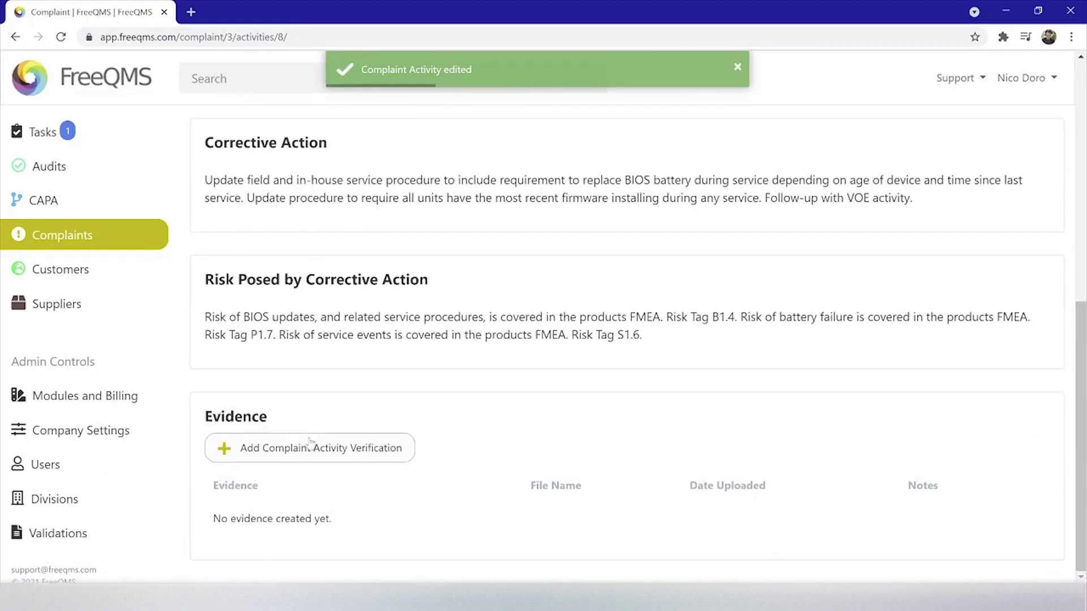
left_click(309, 446)
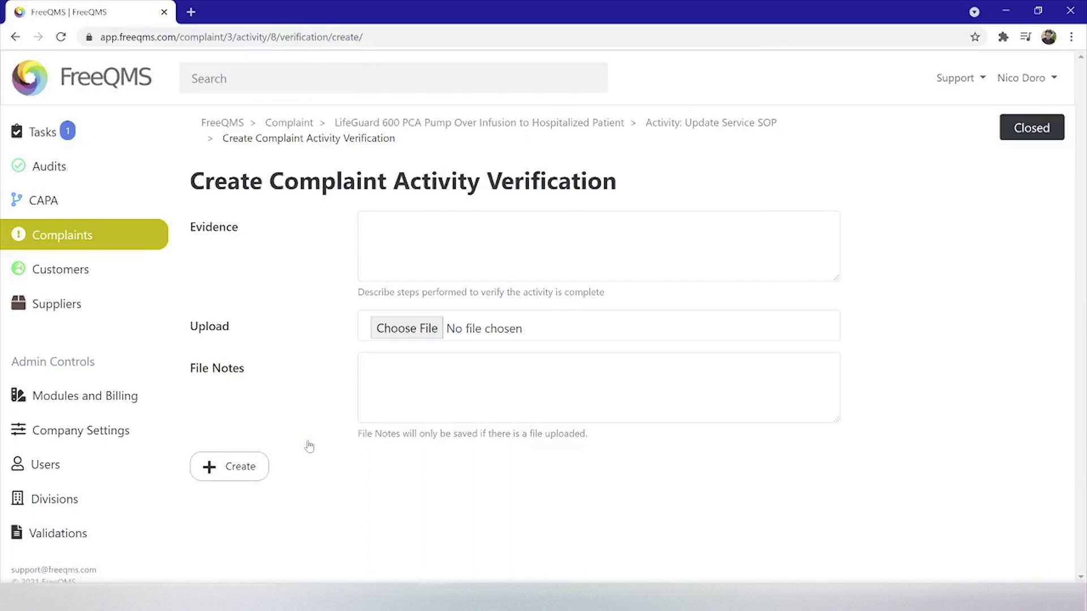
left_click(458, 280)
type("Current Serv")
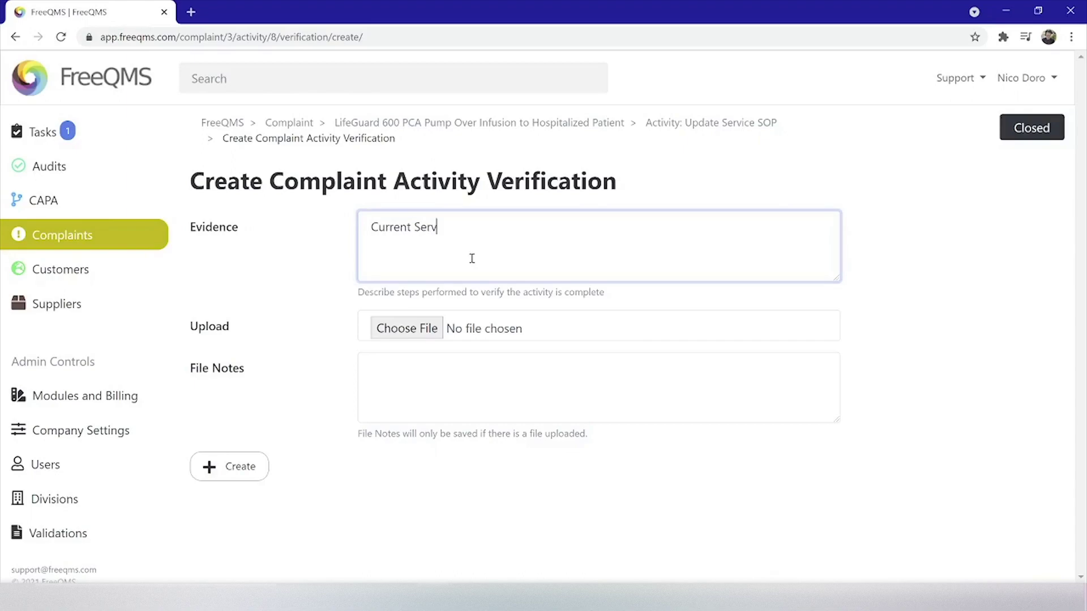
type("ice FMEA, showing cited risk tags")
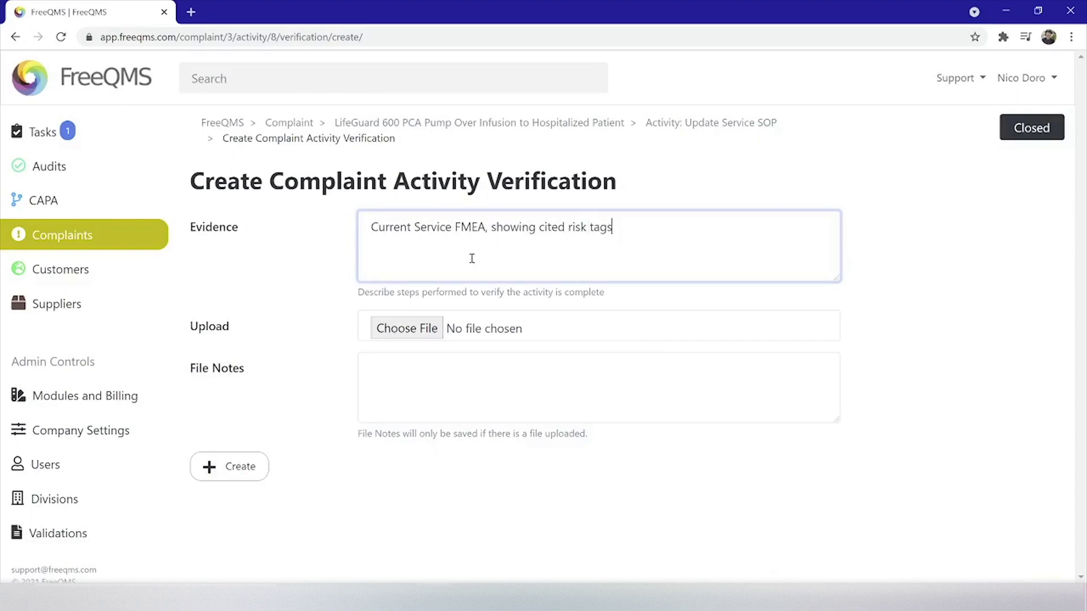
- Attach the file 14SEP2021 PCA 600 Service FMEA.xlsx without file notes and create the verification
left_click(424, 333)
double_click(247, 146)
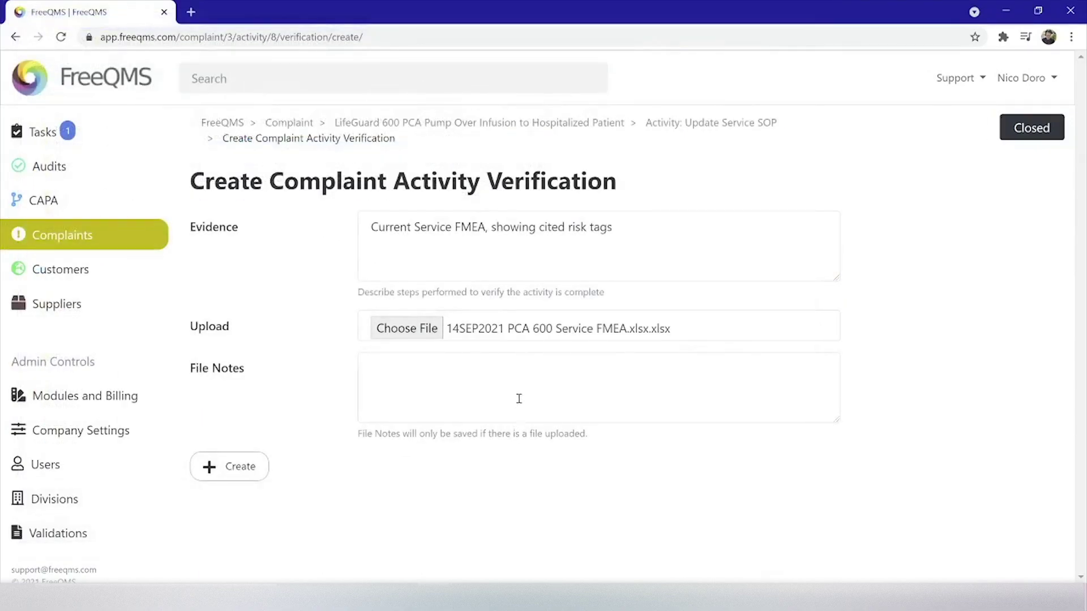
left_click(518, 400)
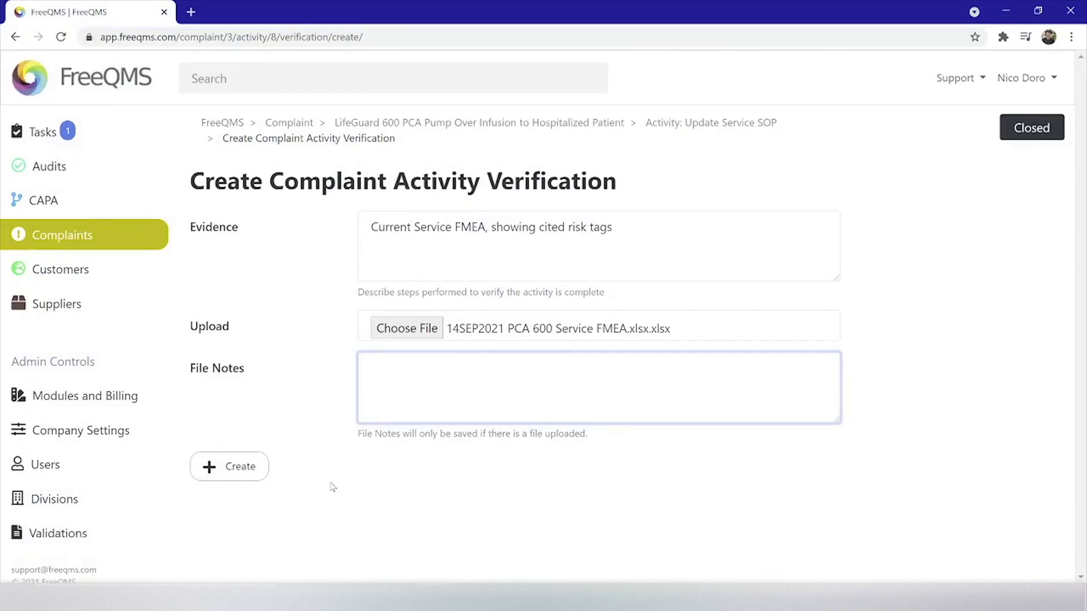
left_click(244, 473)
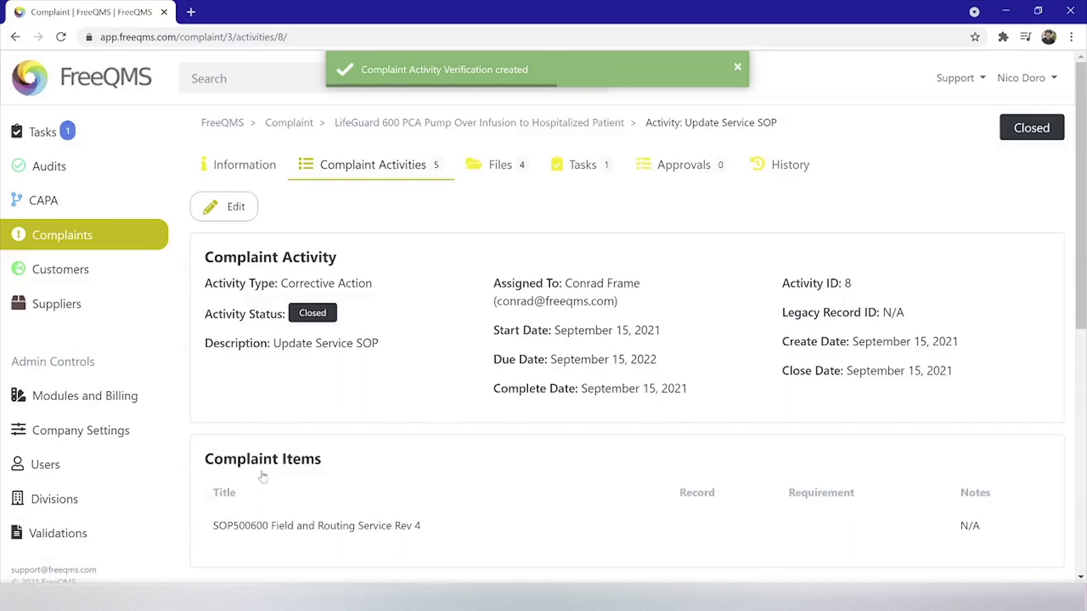
- Add another verification to the activity with the evidence text "SOP updated to Rev 5 by Change Order 100965"
scroll(263, 475, "down", 8)
left_click(293, 496)
left_click(460, 231)
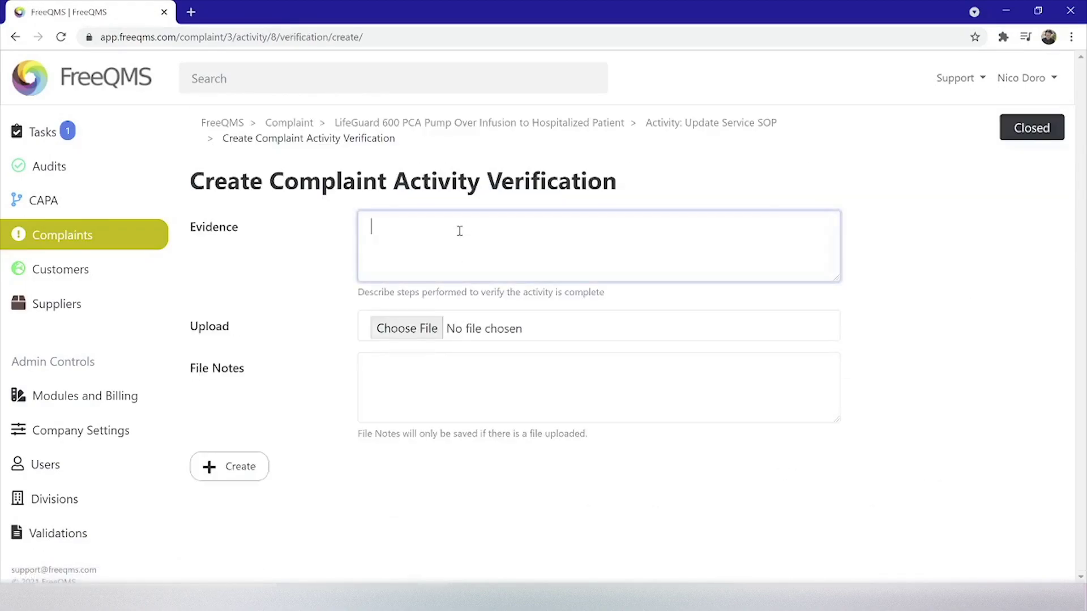
type("SOP updated to Rev 5 by ")
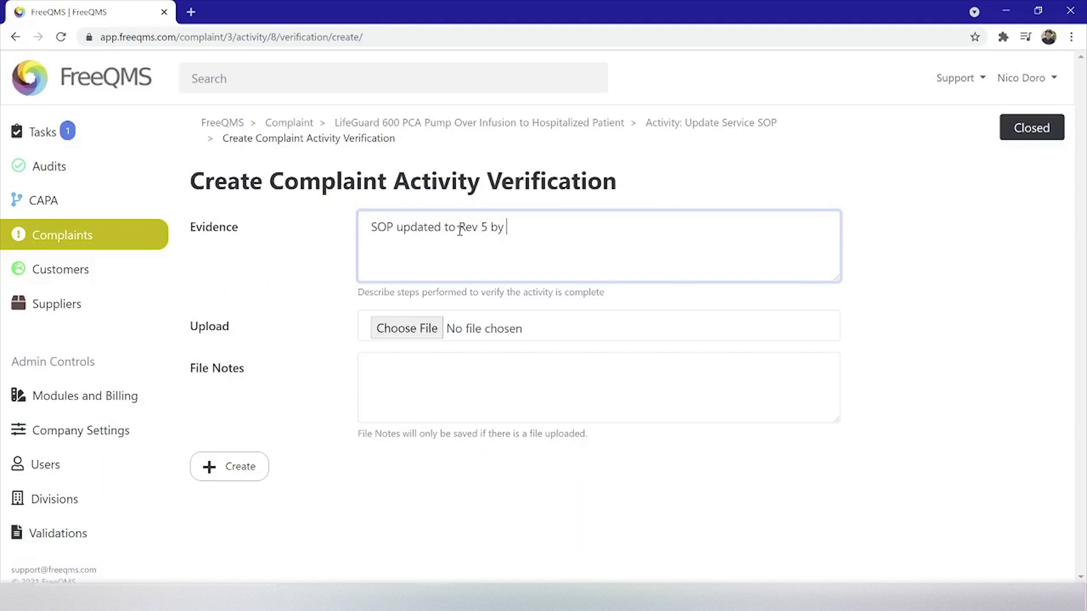
type("Change Order 100965")
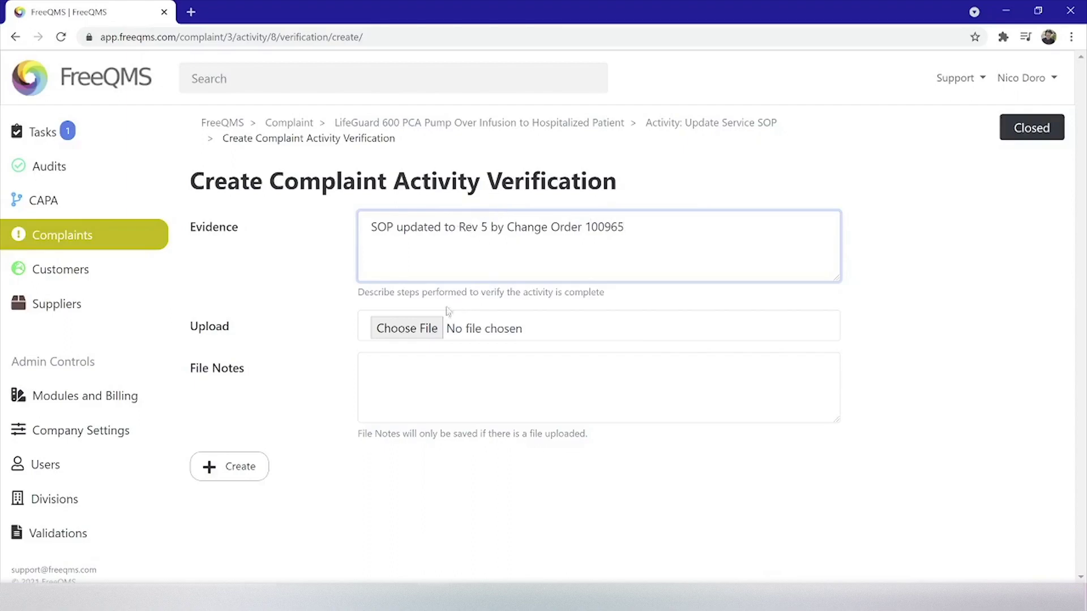
- Attach the 14SEP2021 SOP500600 Field and Routing Service Rev 5 file, enter N/A as file notes, and create the verification
left_click(420, 329)
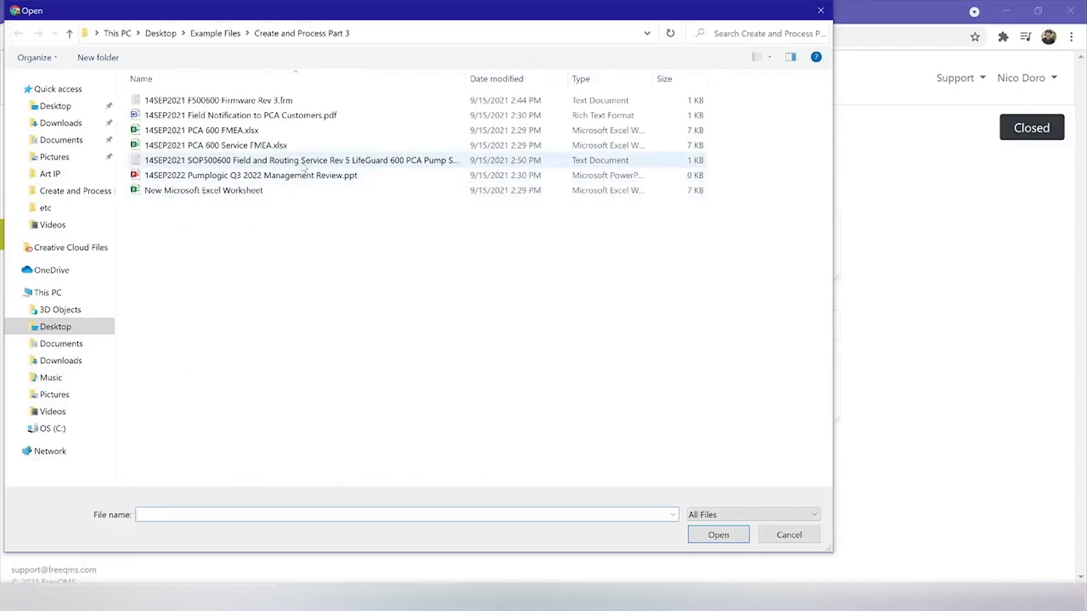
double_click(340, 161)
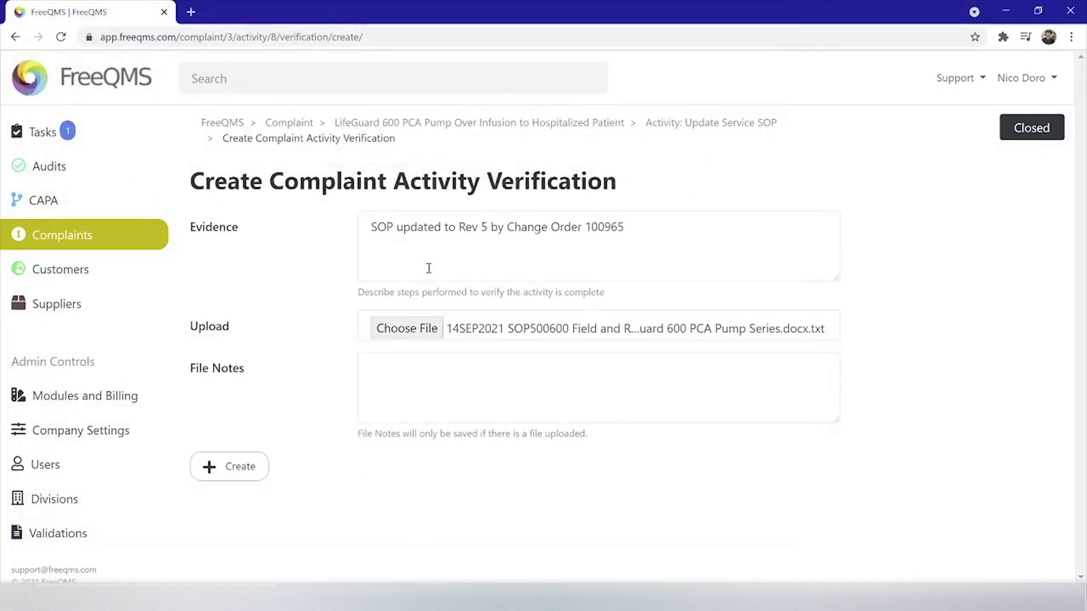
left_click(389, 372)
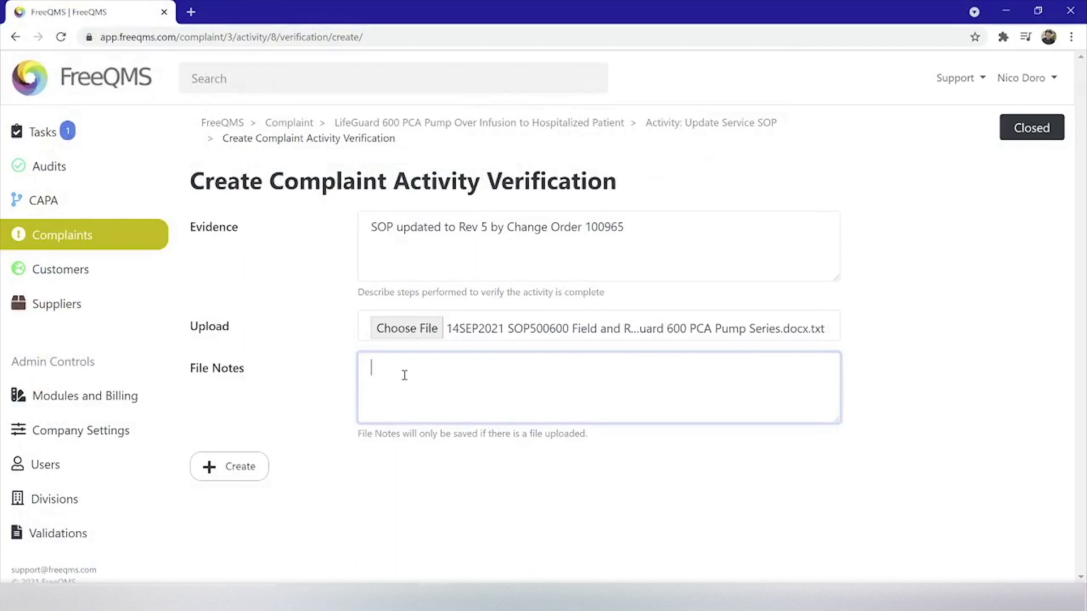
type("N/A")
left_click(217, 467)
left_click(218, 467)
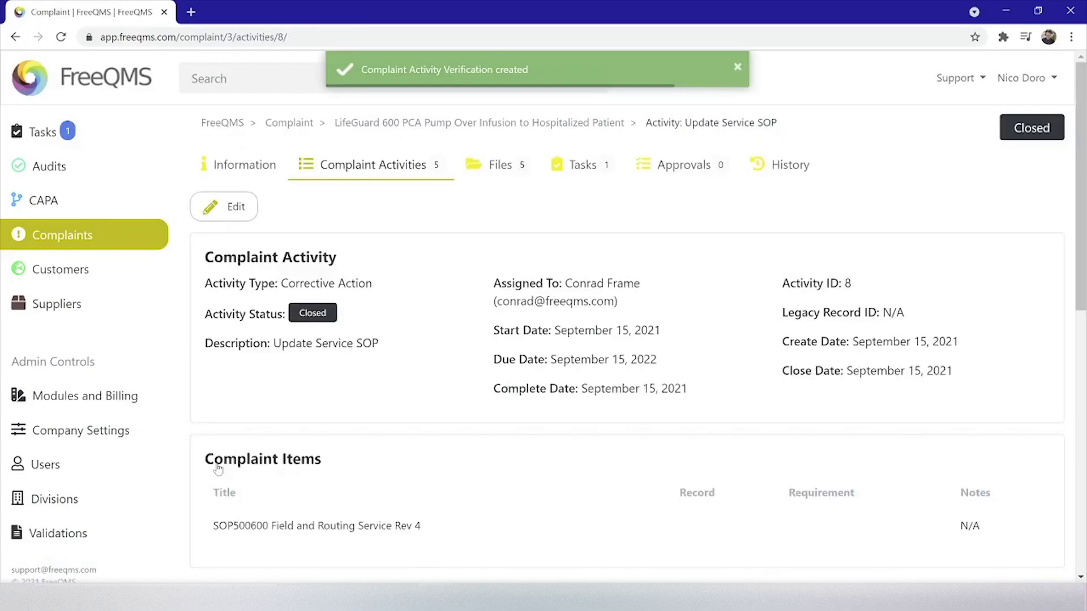
- Review the evidence recorded for the corrective action and return to the complaint's list of activities
scroll(311, 474, "down", 4)
scroll(327, 473, "down", 4)
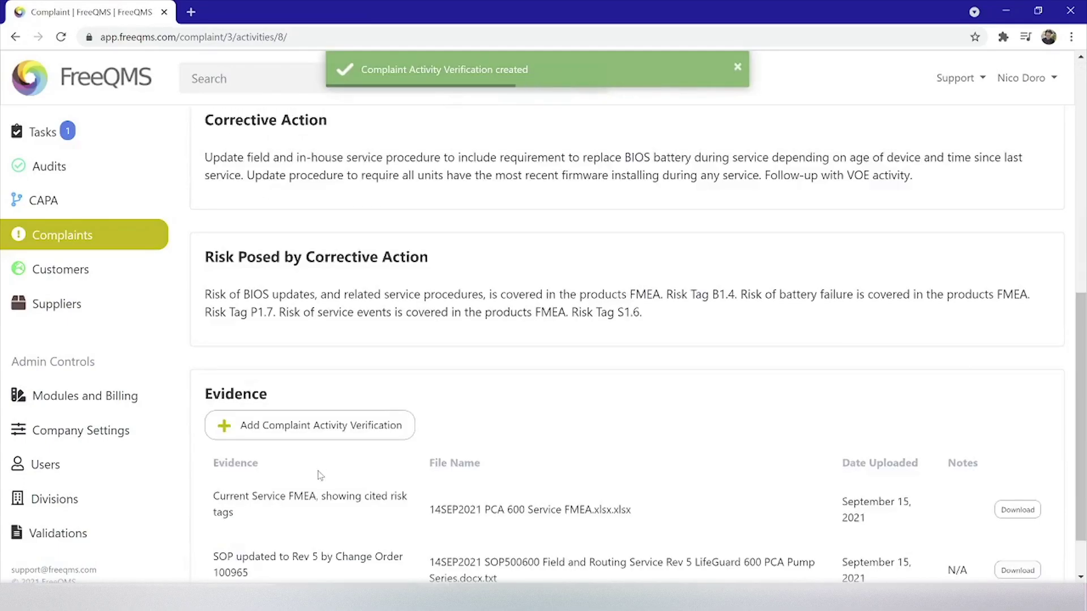
scroll(334, 504, "down", 1)
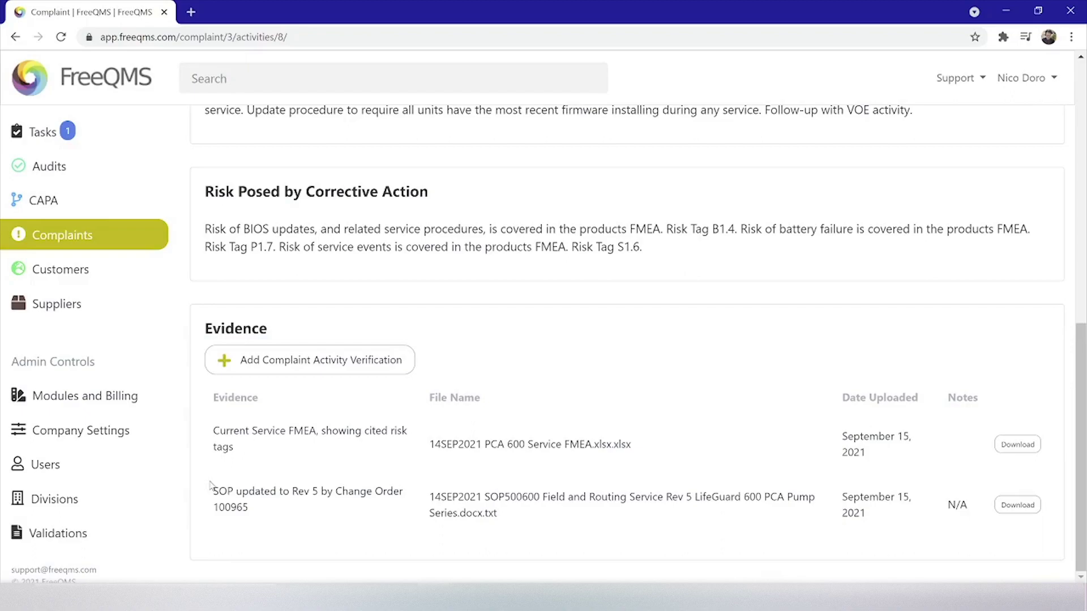
scroll(212, 485, "up", 10)
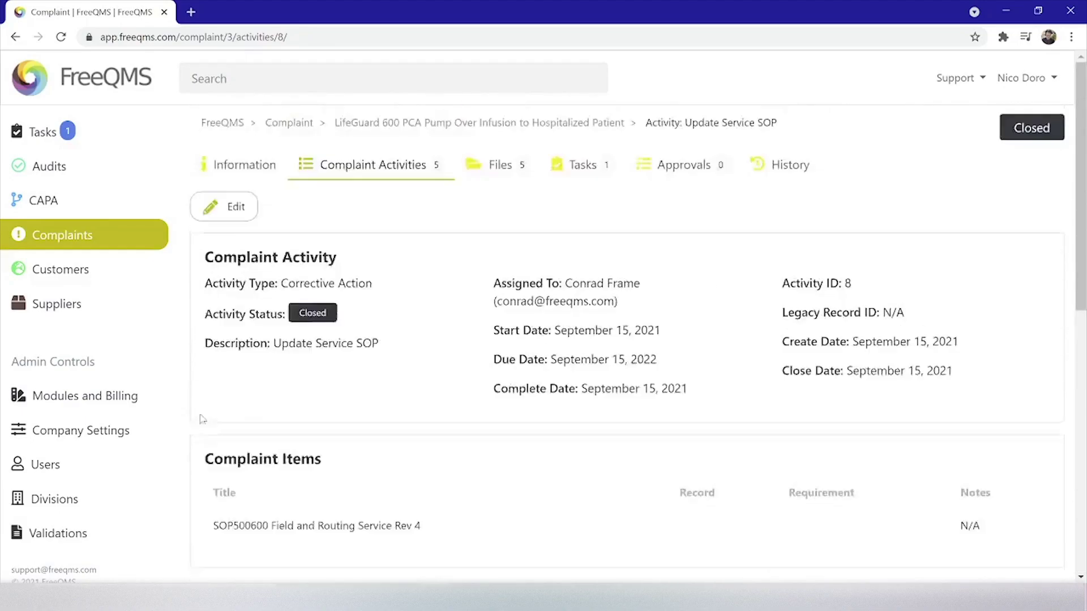
left_click(402, 166)
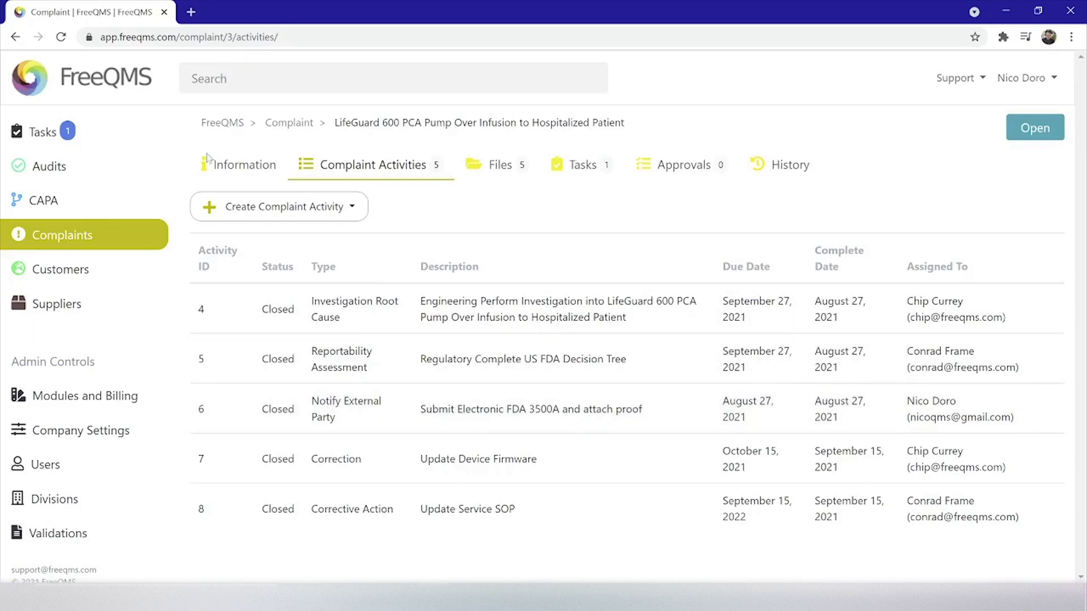
left_click(16, 37)
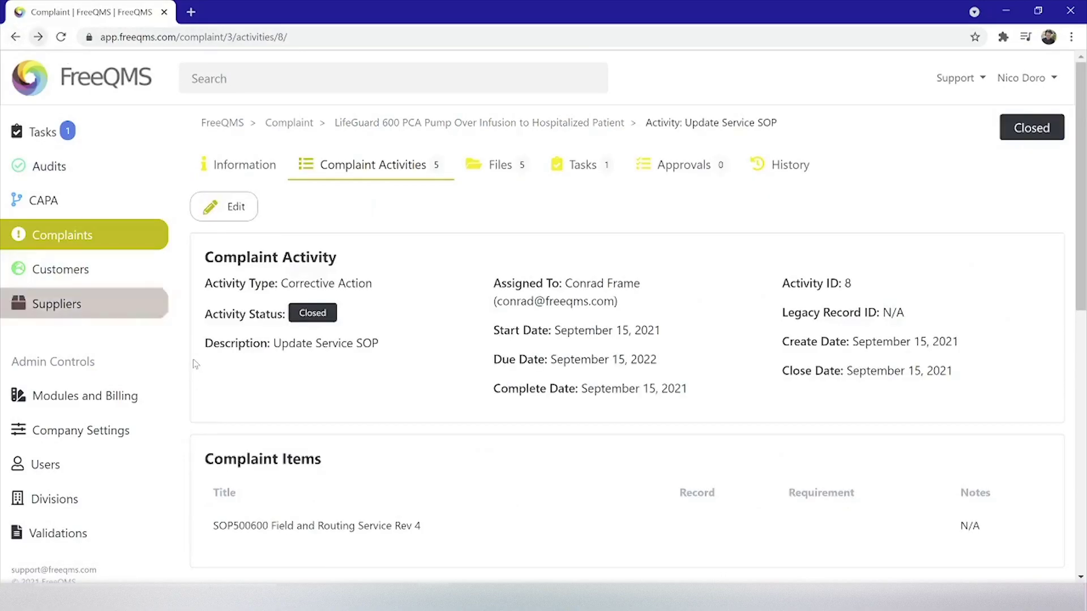
left_click(38, 37)
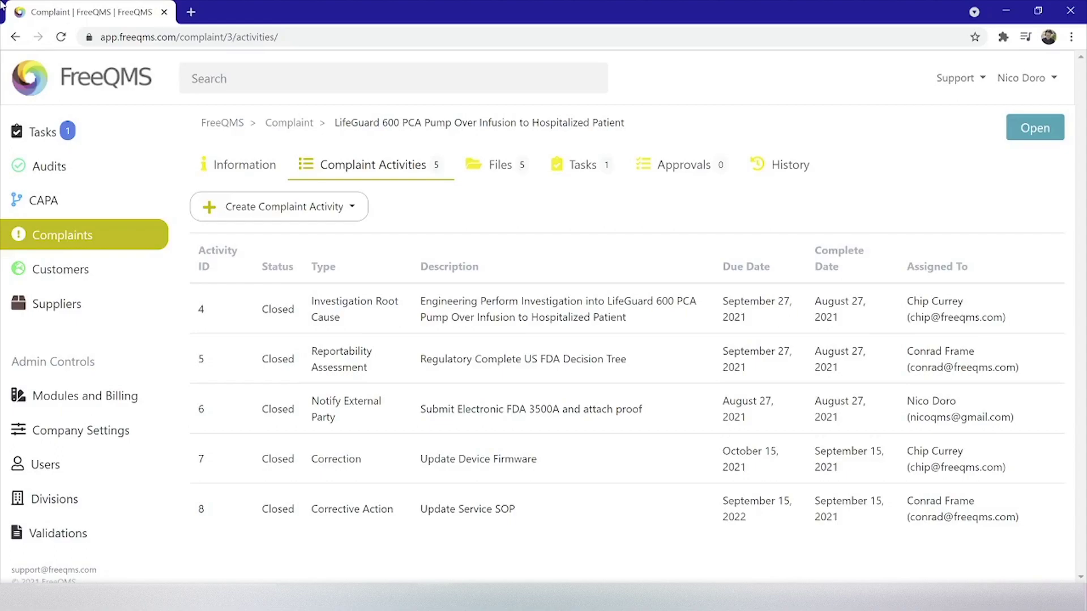
- Start a Notify External Party activity with status Closed and the description "Notify Customers with Field Safety Notice of New Firmware"
left_click(266, 218)
left_click(261, 326)
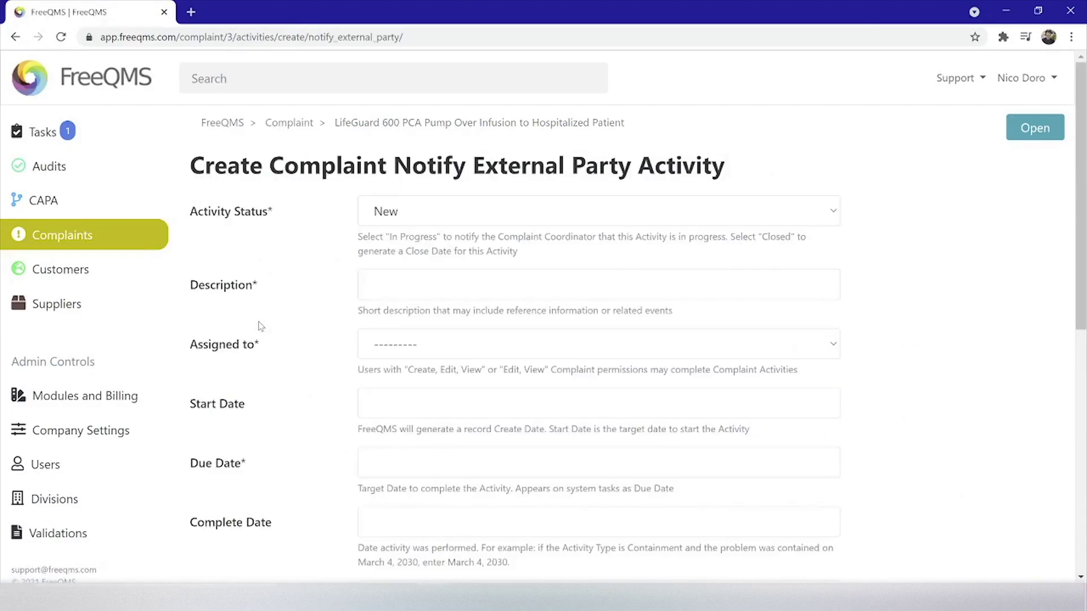
left_click(422, 220)
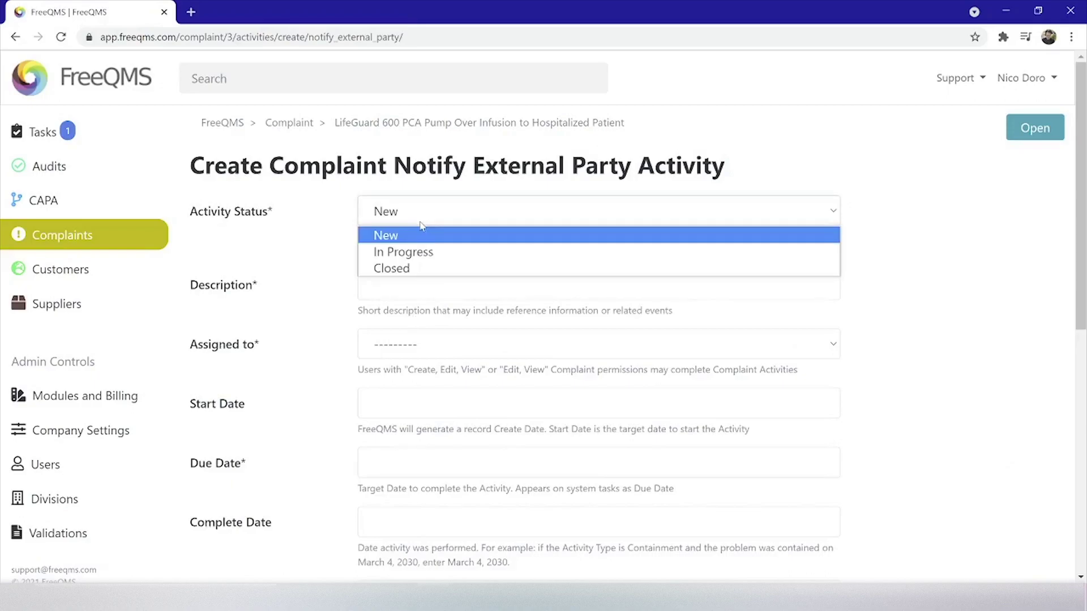
left_click(399, 269)
left_click(397, 283)
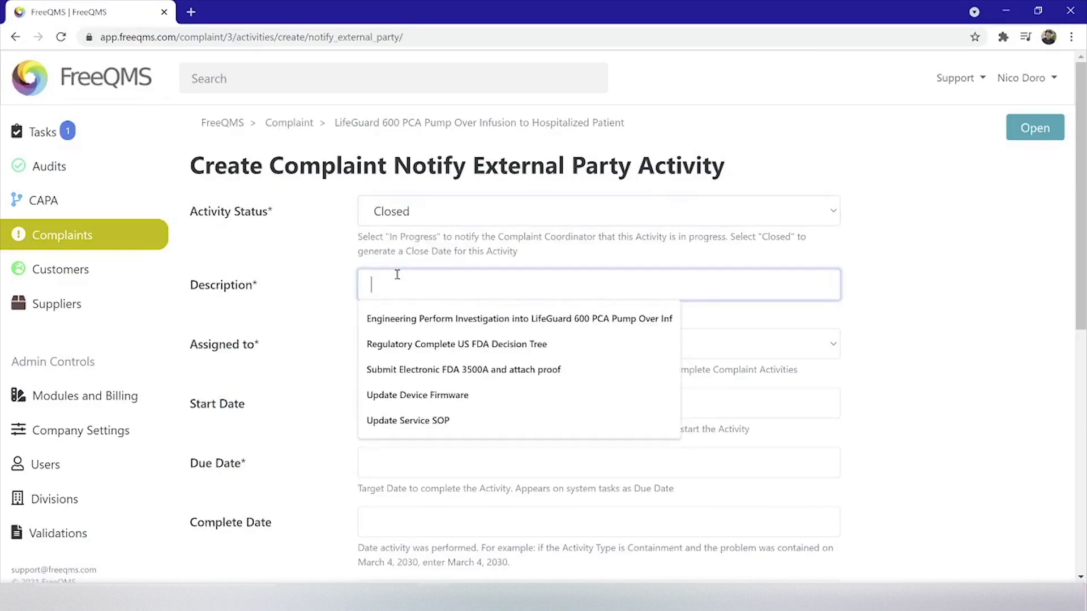
type("Notify Customers with Field Saf")
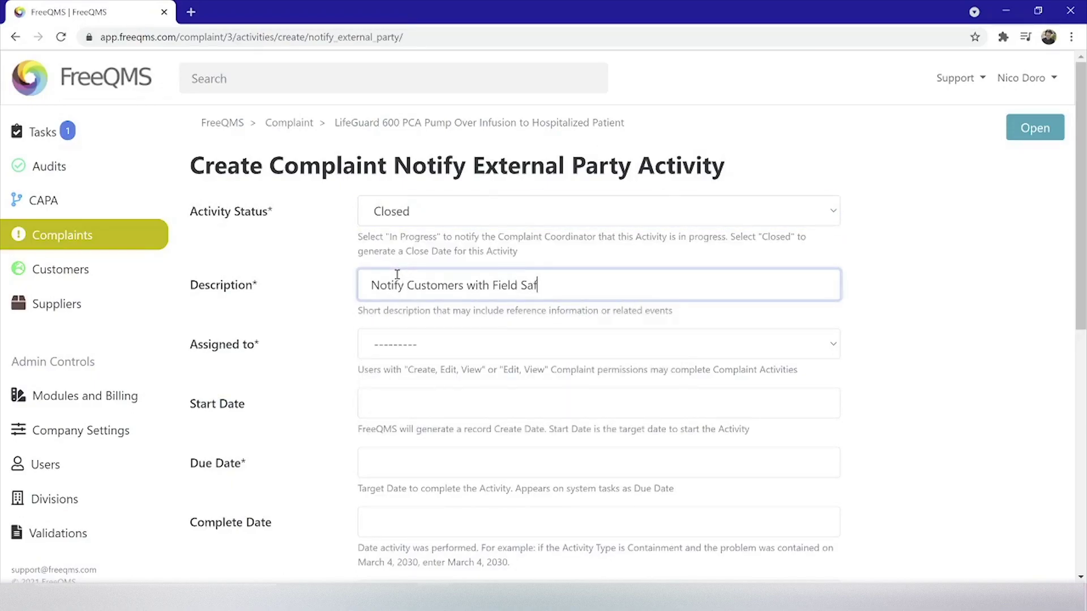
type("ety Notice of New Firmware")
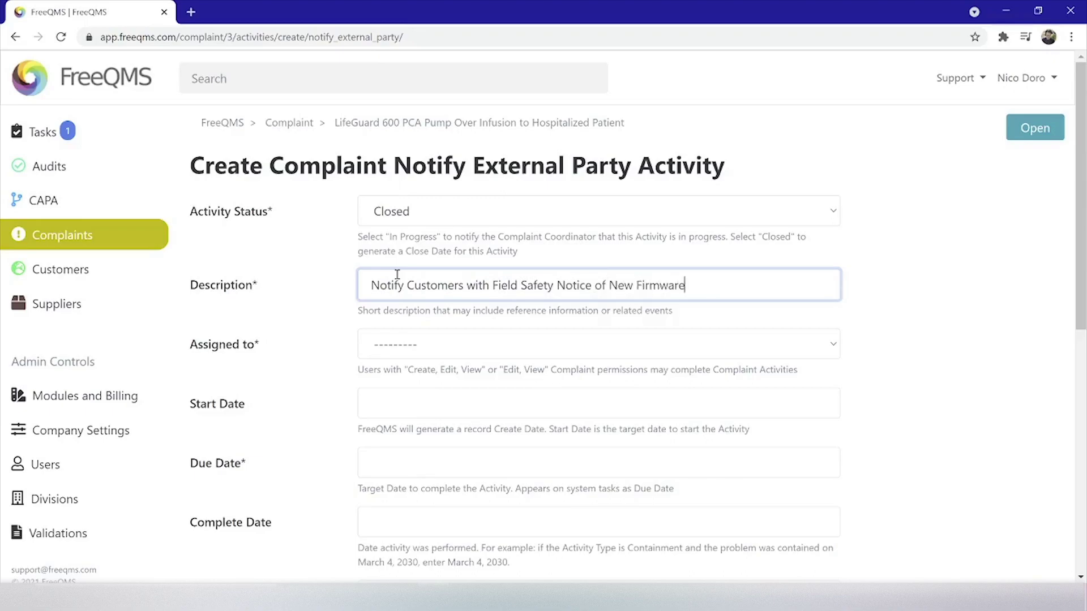
- Assign the notification activity to the signed-in user, with start date September 15, 2021 and due date October 15, 2021
left_click(497, 348)
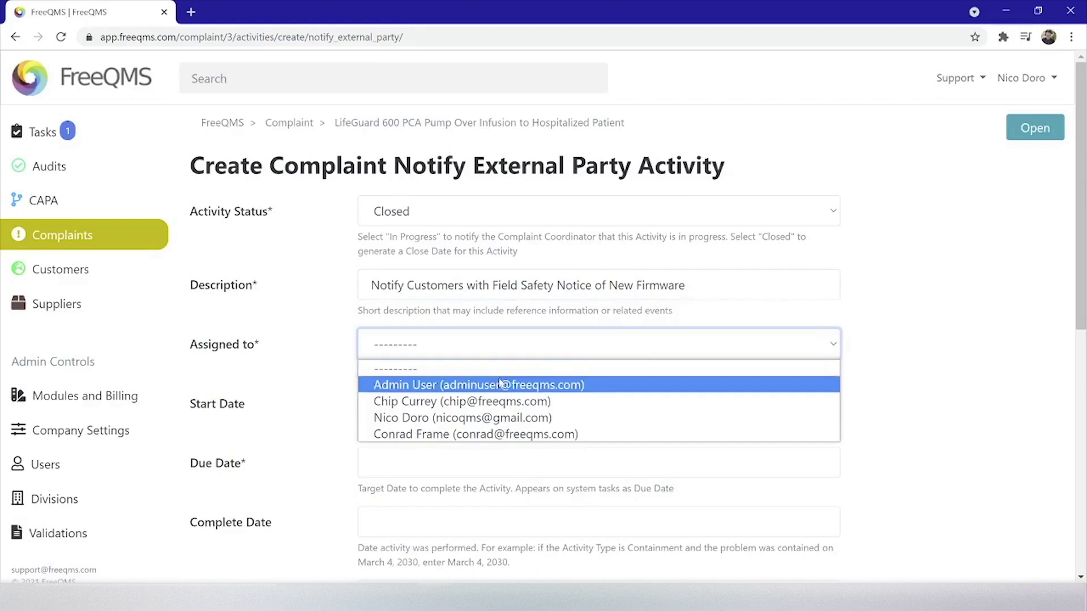
left_click(490, 418)
left_click(566, 400)
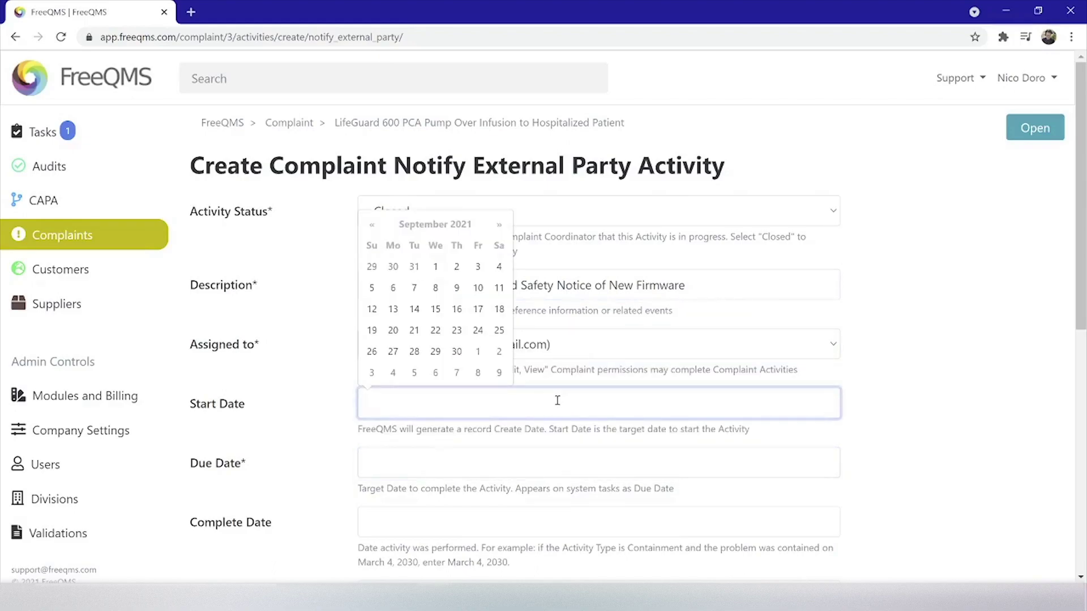
left_click(435, 309)
left_click(423, 454)
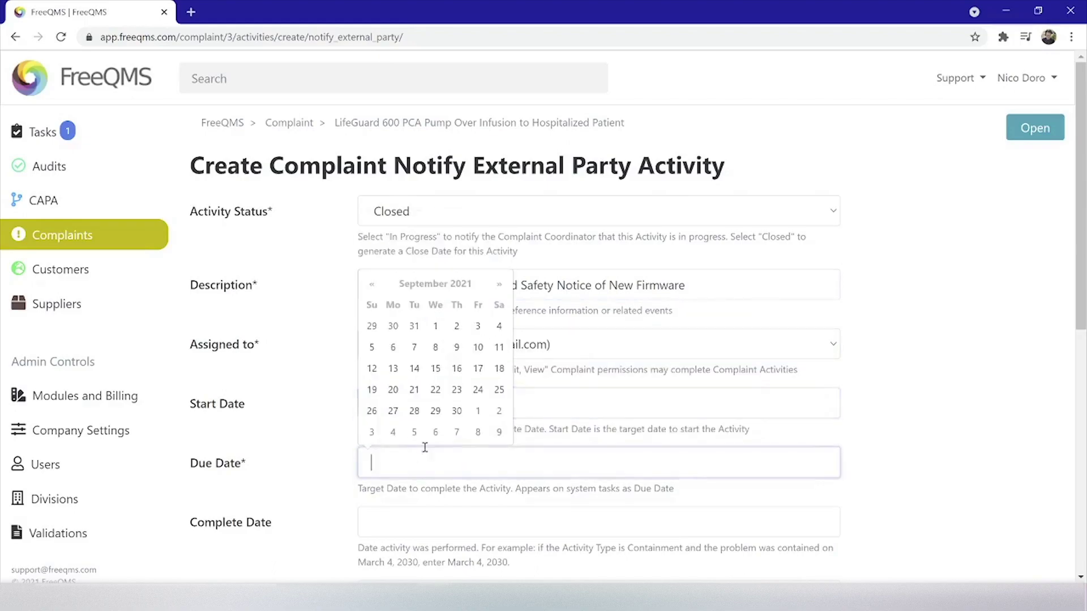
left_click(498, 283)
left_click(478, 374)
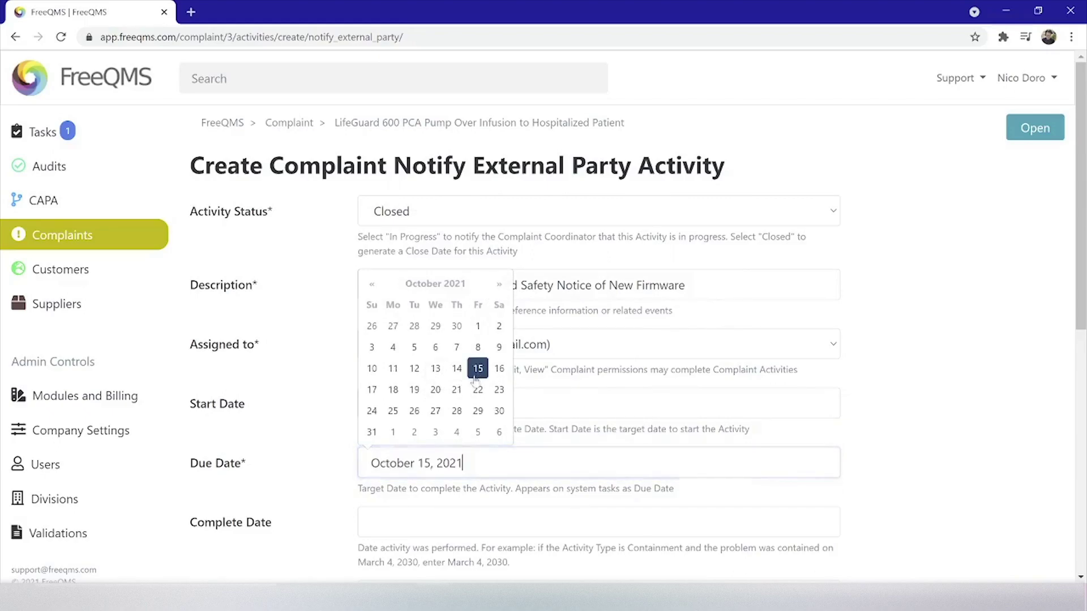
- Set the notification activity's complete date to September 15, 2021 and select all three complaint items
left_click(424, 521)
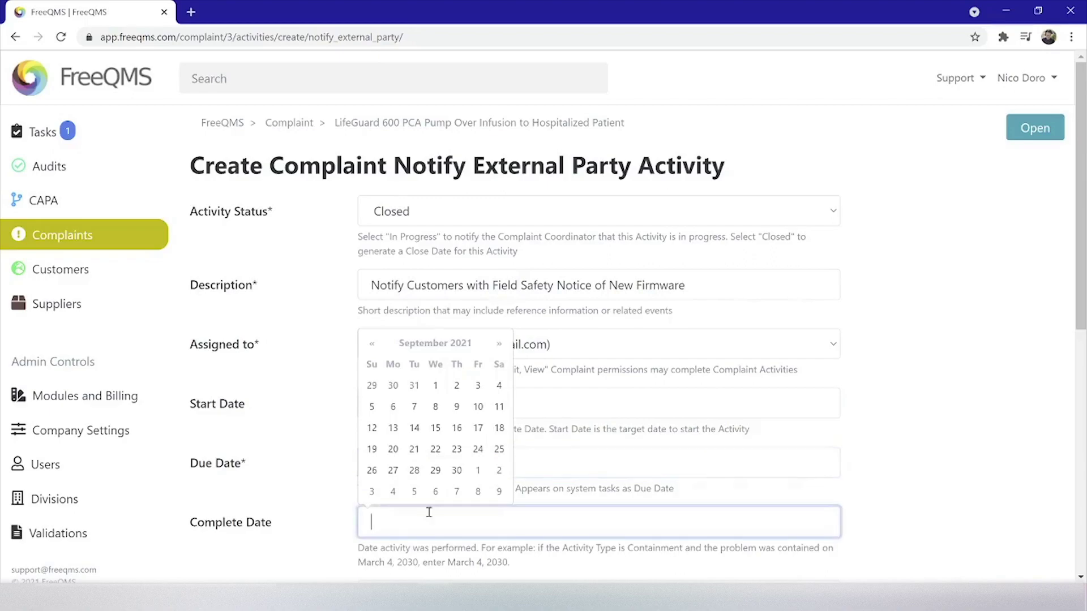
left_click(435, 432)
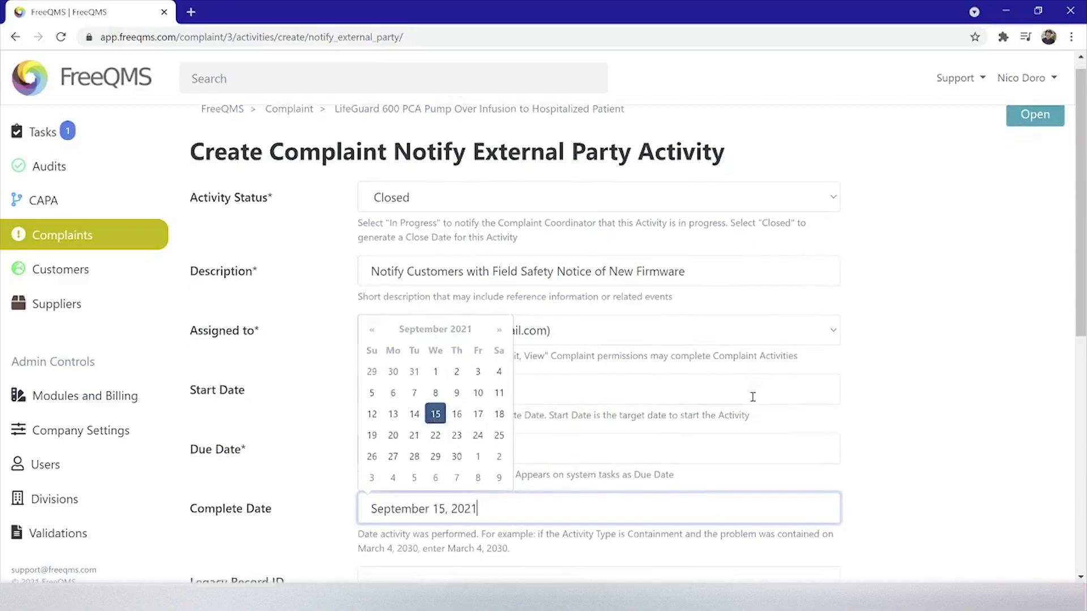
scroll(622, 368, "down", 7)
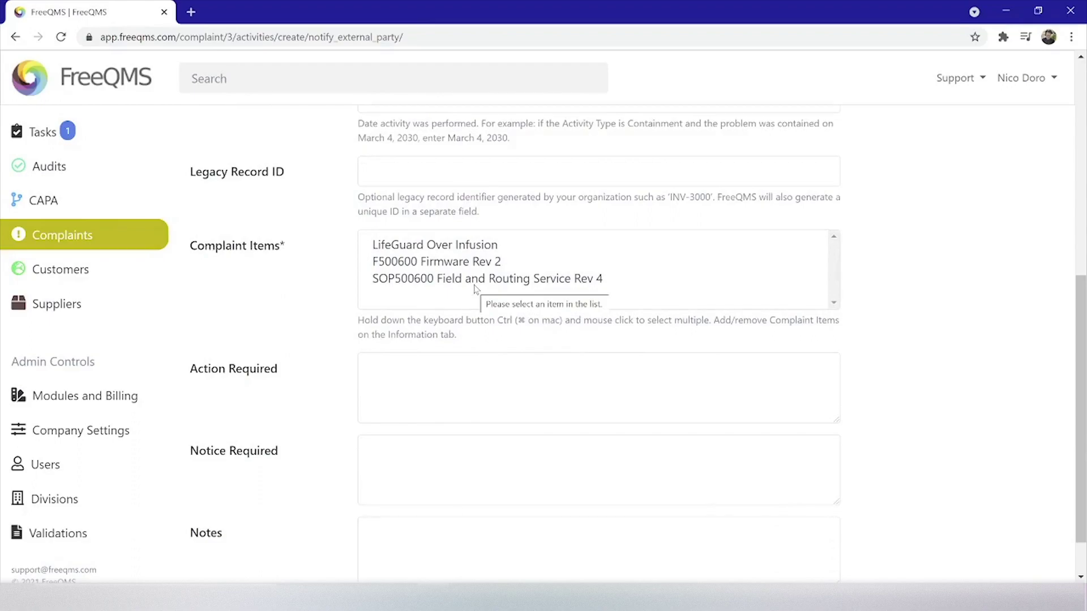
left_click(474, 283)
left_click(465, 265, "ctrl")
left_click(465, 247, "ctrl")
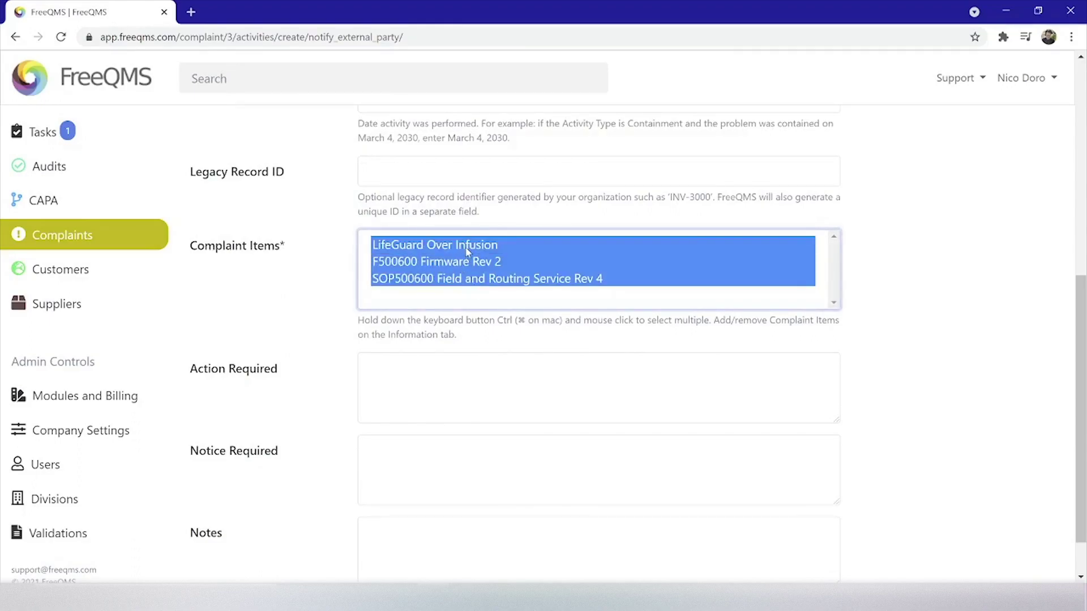
- Enter the required action "Notify all current PCA 600 Pump users of possible failure of BIOS battery, which may lead to over-infusion. Announce availability of firmware update."
left_click(465, 361)
type("Notify all current PCA 600 Pump users of possible failure of BIOS at")
key("BackSpace")
key("BackSpace")
type("battery, which may lead to over-infusion. Announce availability of firmware update.")
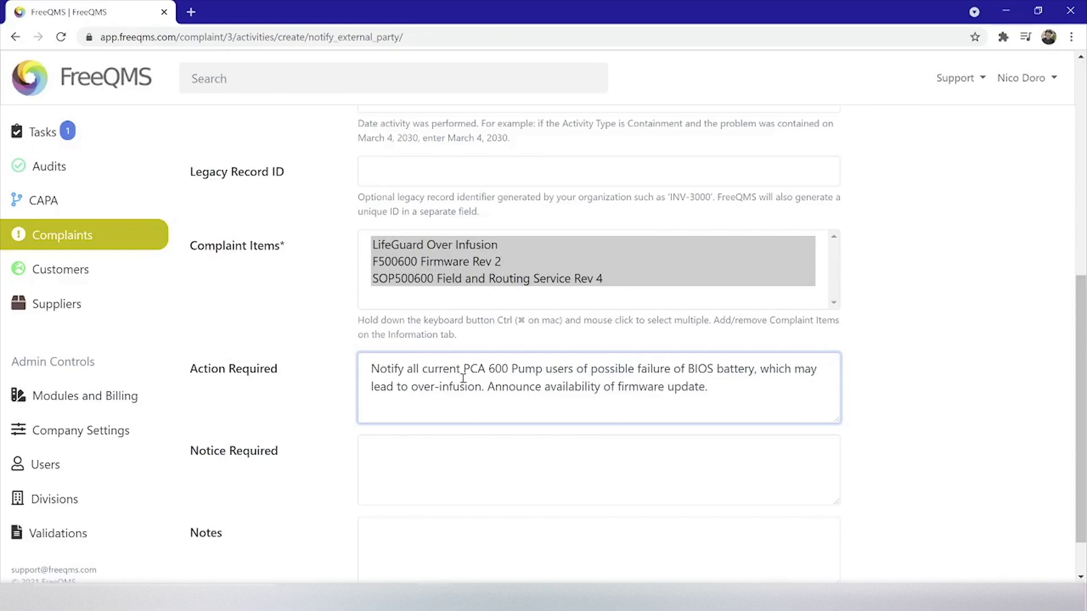
- Enter "Field Safety Notice" as the notice required and N/A as notes, and create the notification activity
left_click(413, 485)
type("Field Safety Notice")
scroll(467, 542, "down", 1)
left_click(380, 473)
type("N/A")
left_click_drag(445, 483, 333, 468)
left_click(333, 468)
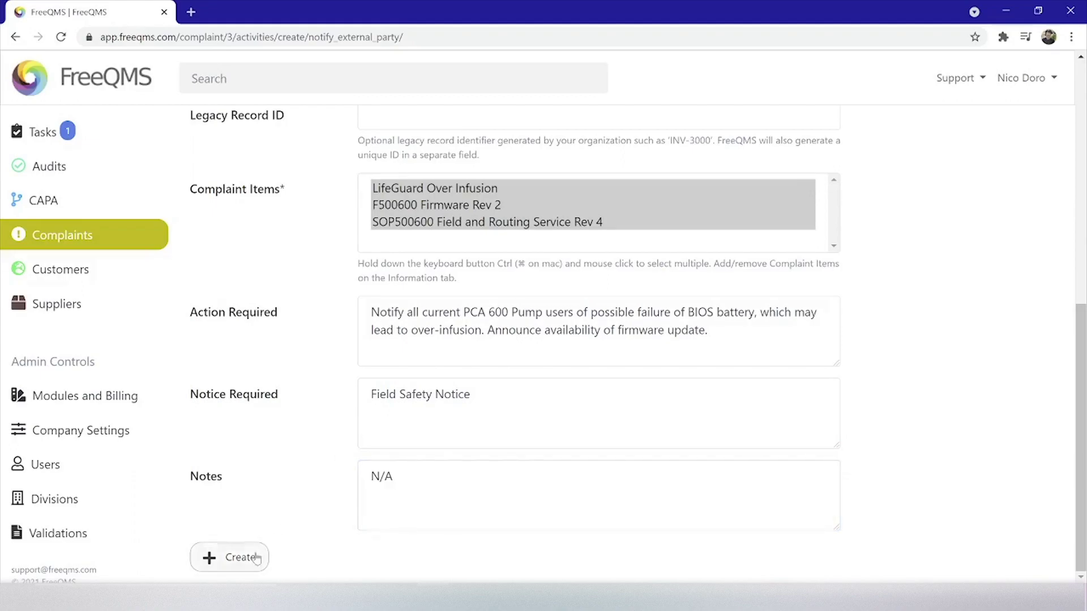
left_click(242, 567)
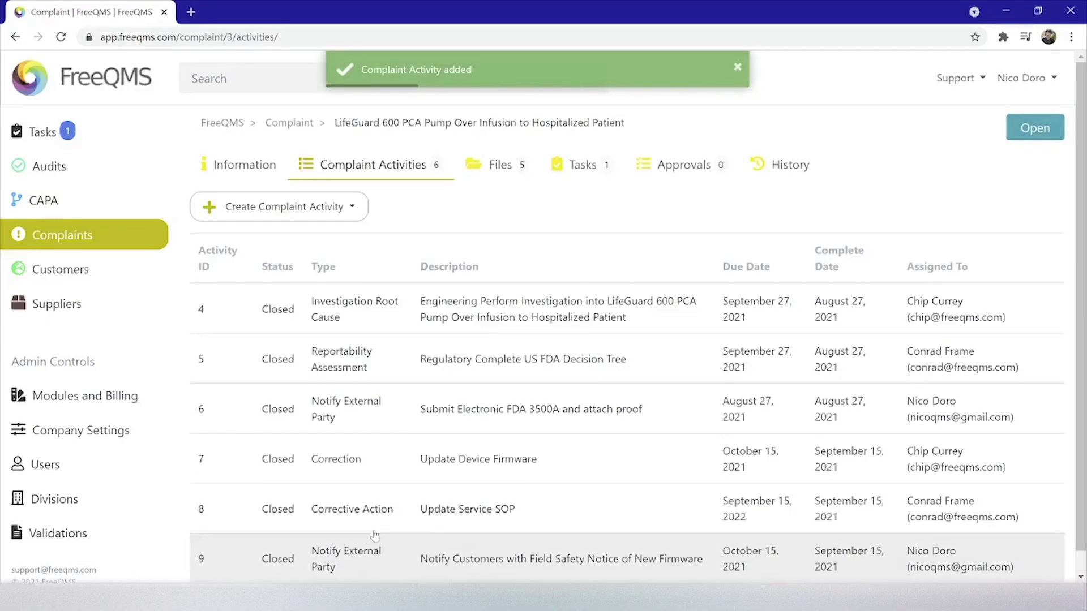
- Start a verification for the customer notification activity with the evidence "Field Safety Notice informing users of risk and firmware updates"
scroll(440, 482, "down", 1)
left_click(382, 547)
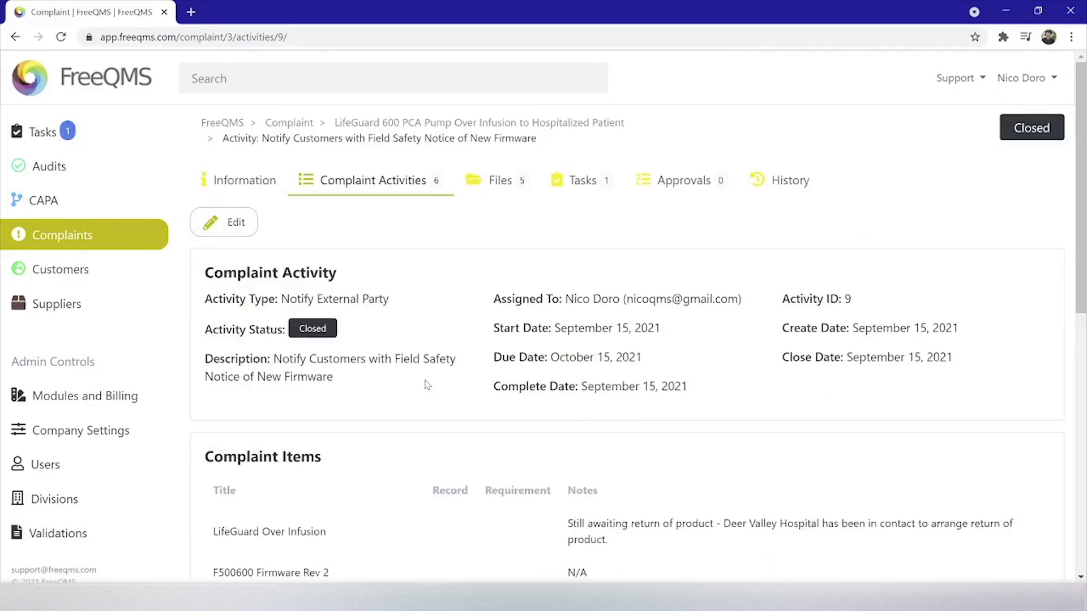
scroll(412, 382, "down", 1)
scroll(412, 382, "down", 10)
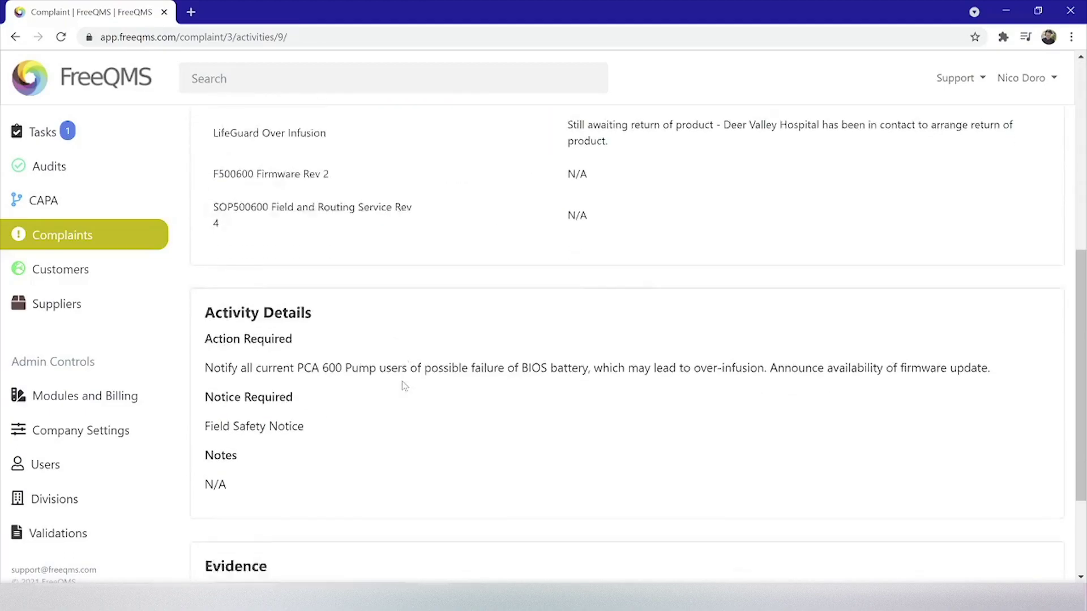
left_click(328, 453)
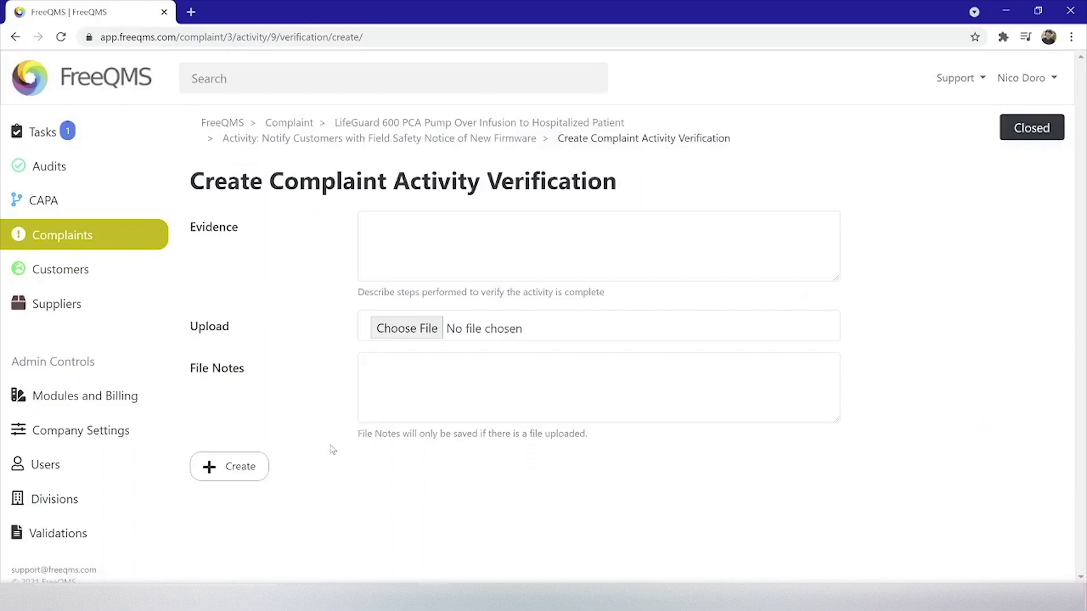
left_click(414, 251)
type("Field Safety Notice informing users of risk and firmware updates")
- Attach the 14SEP2021 Field Notification to PCA Customers file, enter N/A as file notes, and create the verification
left_click(395, 331)
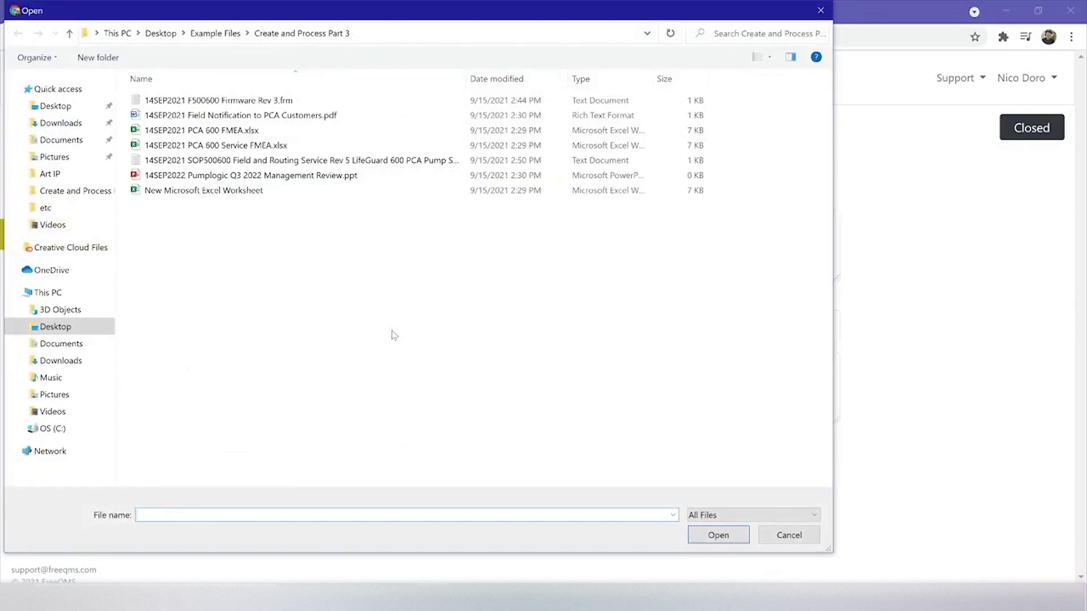
double_click(307, 115)
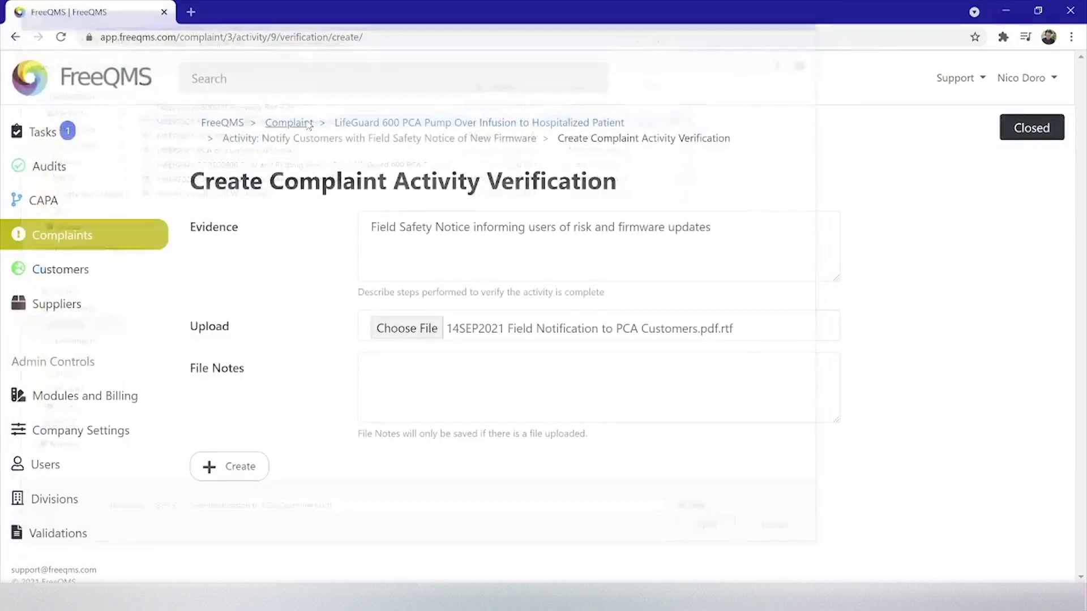
left_click(488, 377)
type("N/A")
left_click(255, 463)
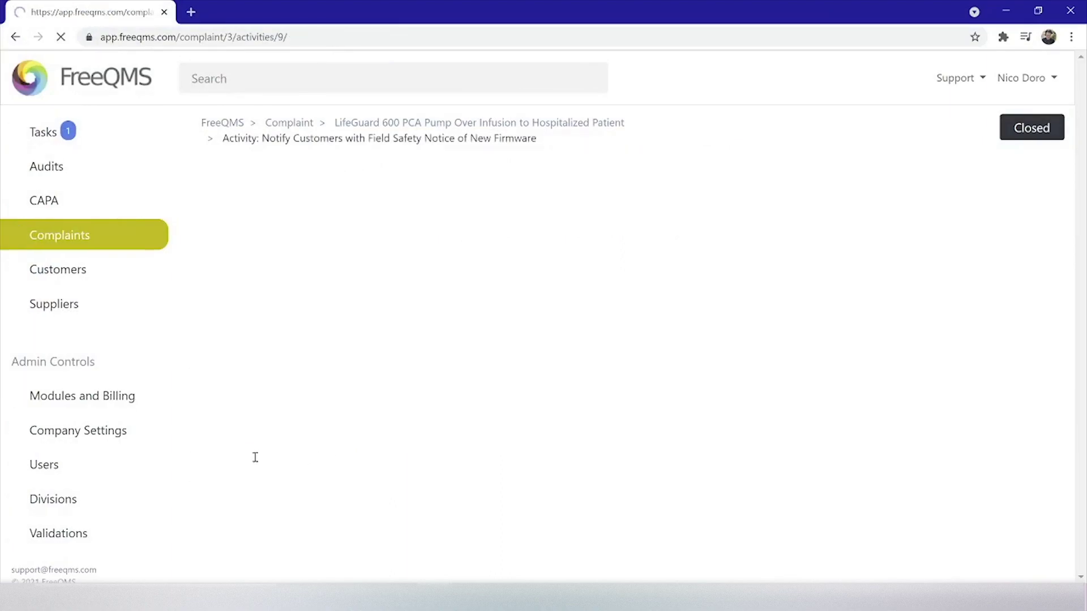